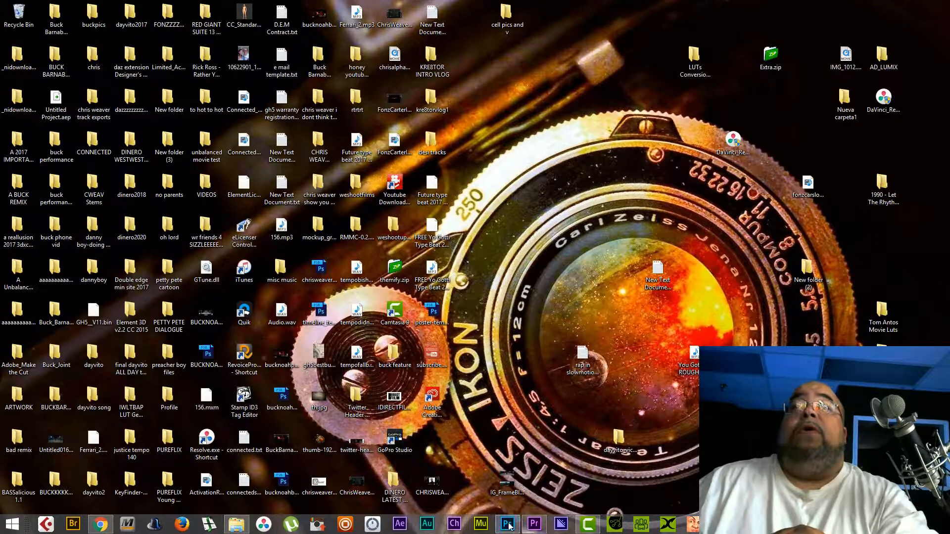
Switch to Premiere Pro and park the sequence playhead at 00:00:04:22 on the shot of the men in the driveway.
click(533, 521)
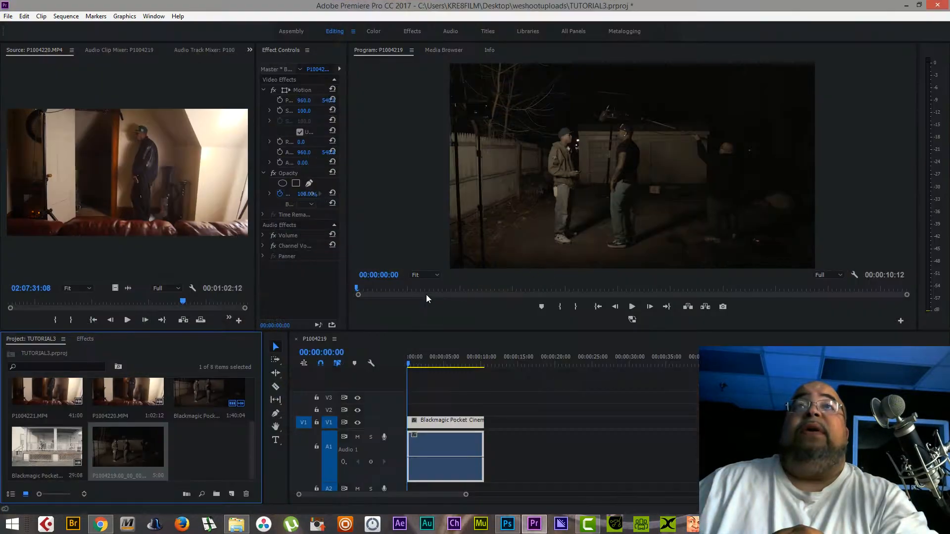
mouse_move(432, 362)
mouse_down()
mouse_move(451, 363)
mouse_move(442, 359)
mouse_up()
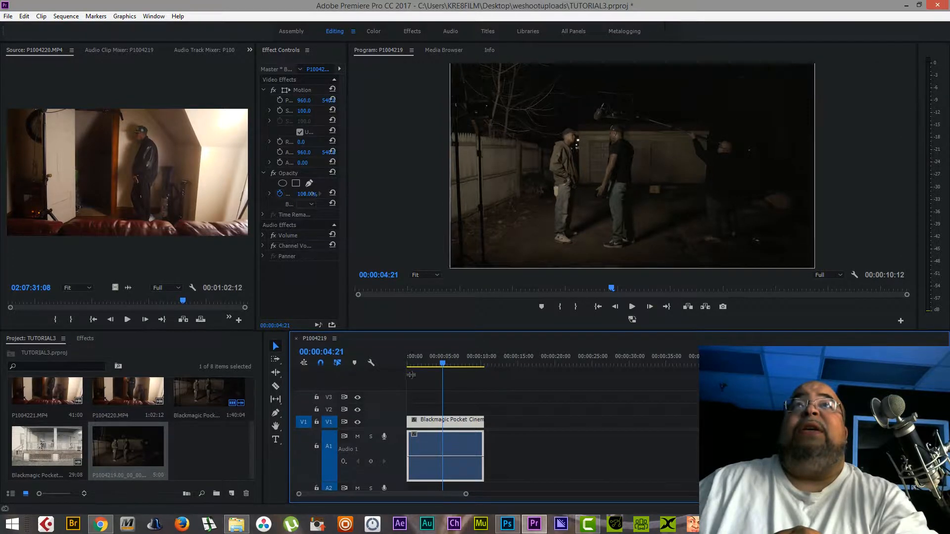
drag(408, 331, 408, 439)
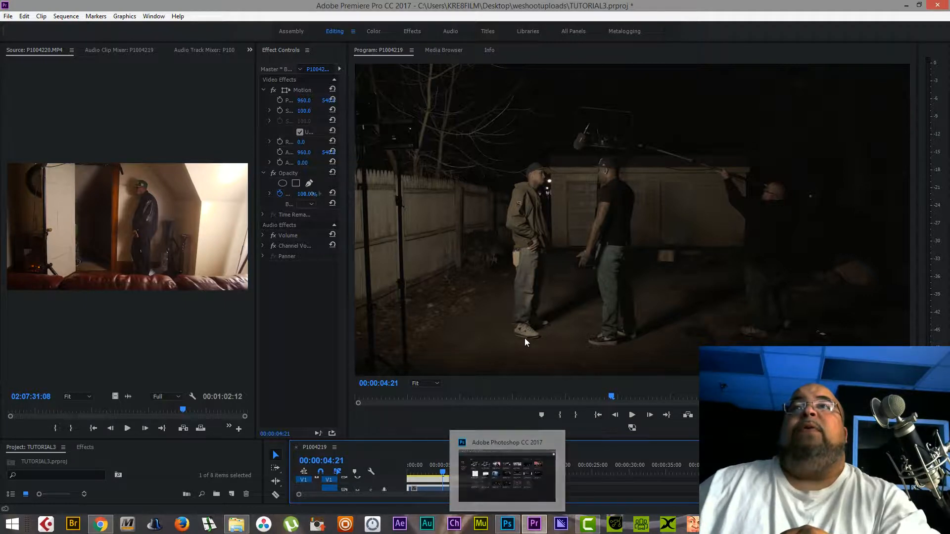
drag(472, 439, 480, 338)
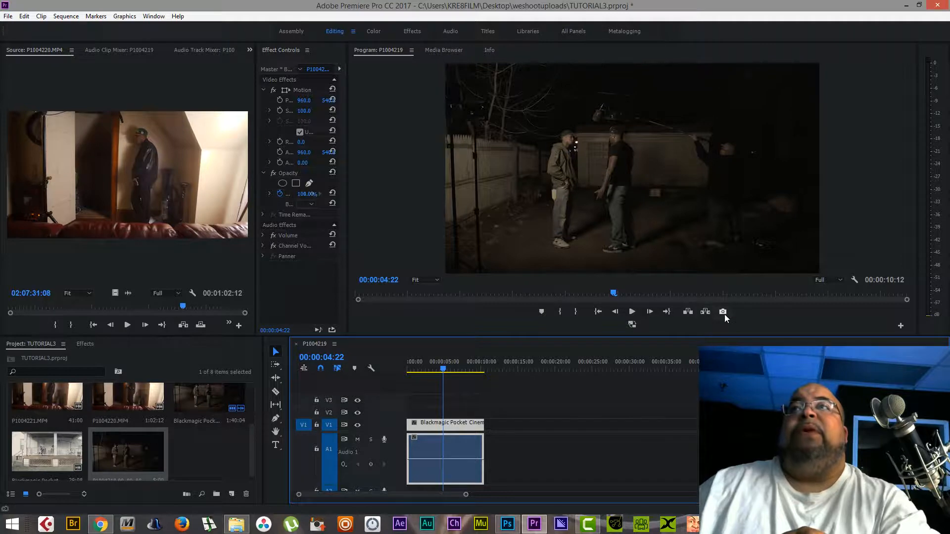
Export the current frame as a JPEG into a new Desktop folder named aaaaaaaaaaaaaaaaaaaaaaaaaa.
click(722, 312)
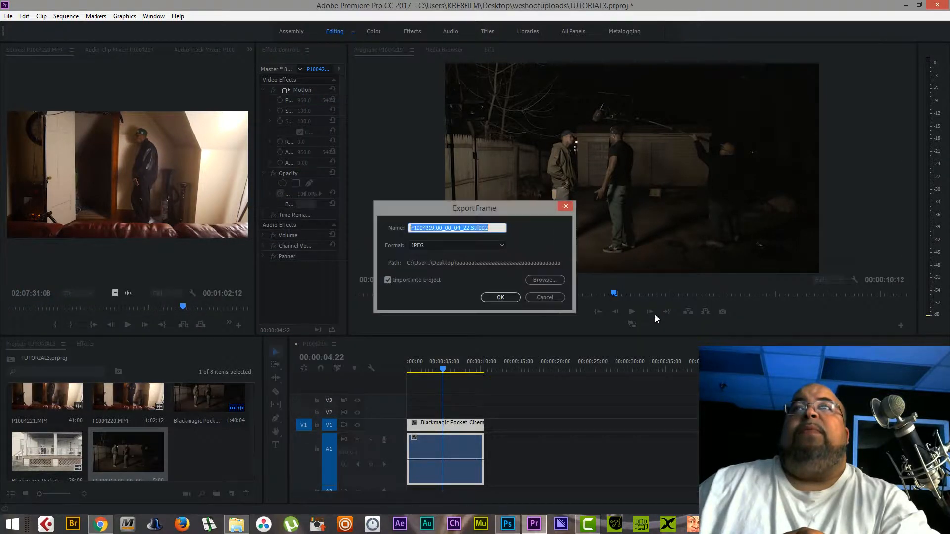
click(543, 280)
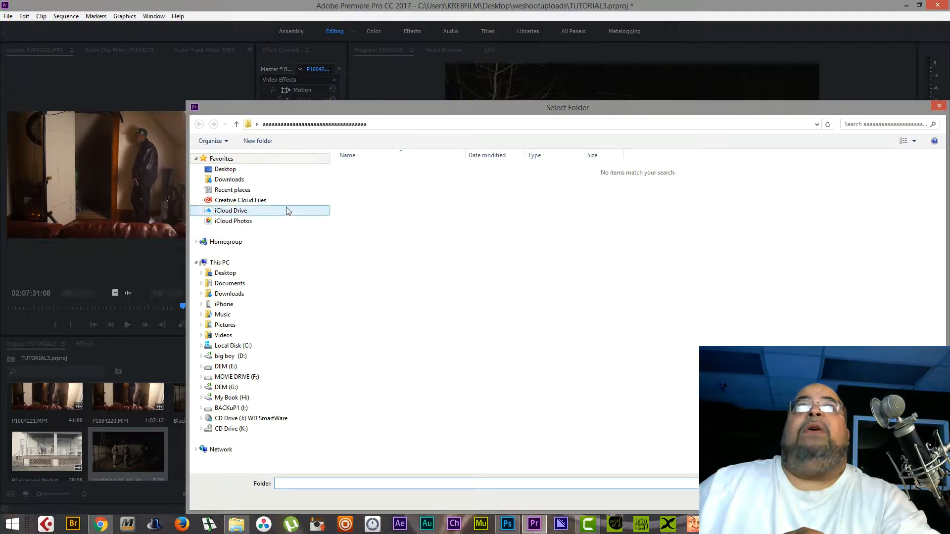
click(250, 171)
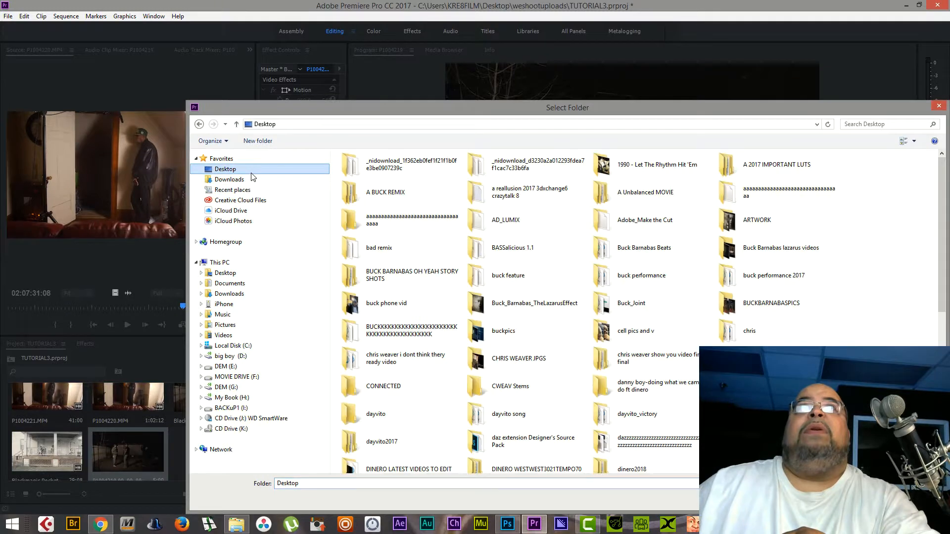
click(252, 143)
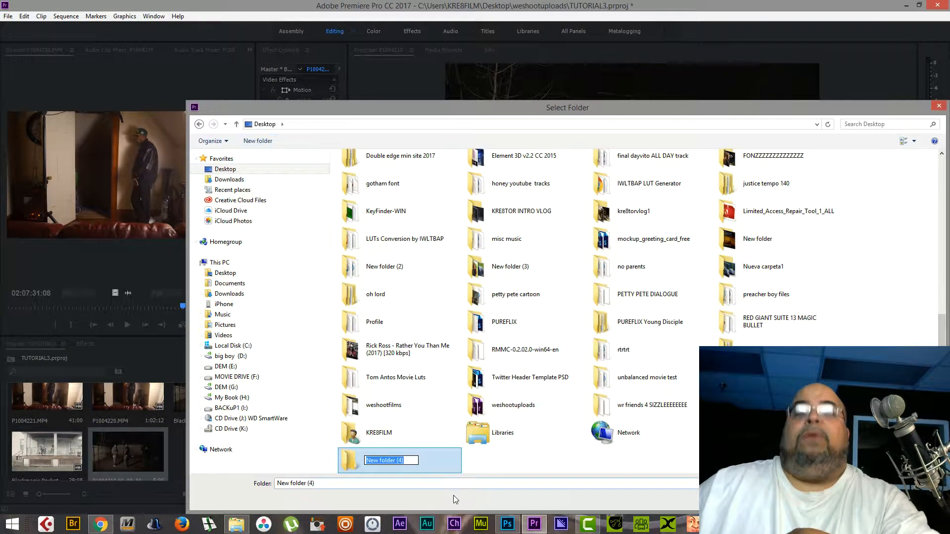
text(aaaaaaaaaaaaaaaaaaaaaaaaaa)
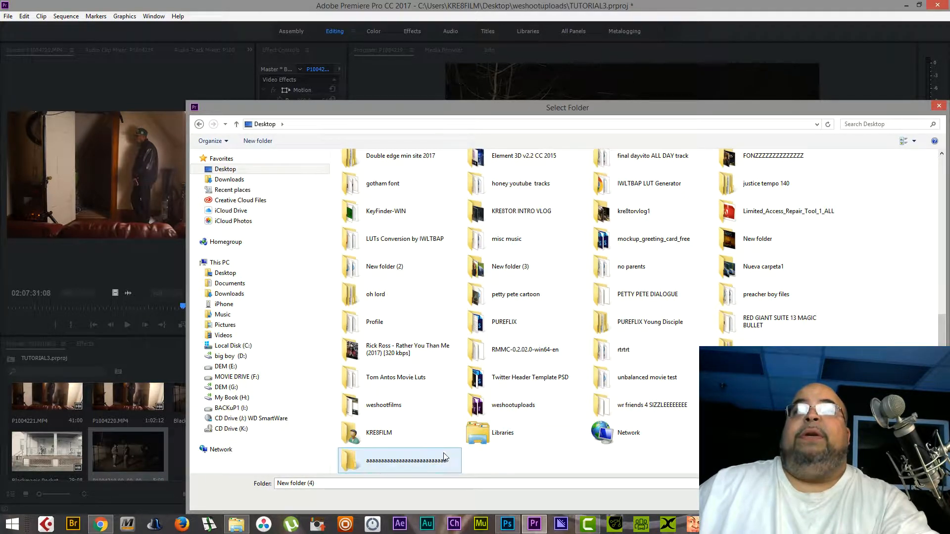
key(Return)
key(Return)
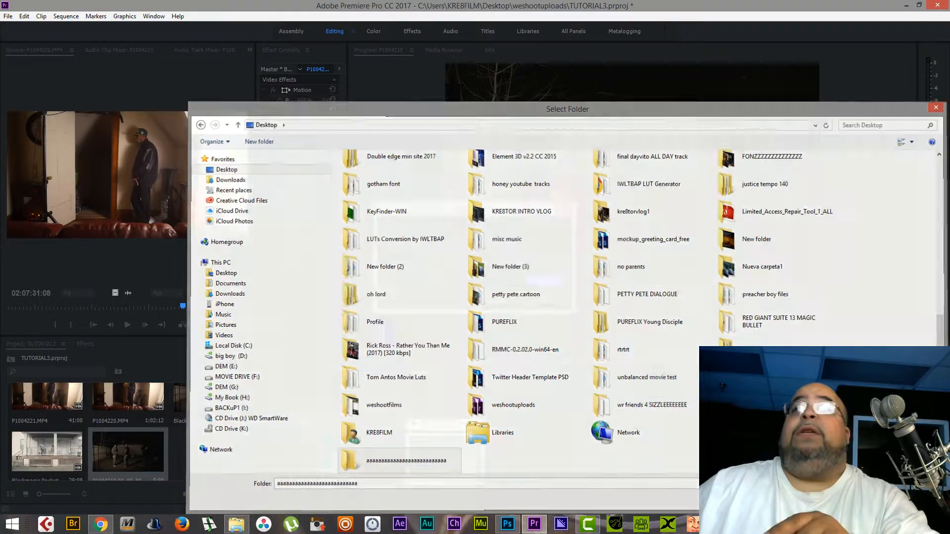
click(500, 297)
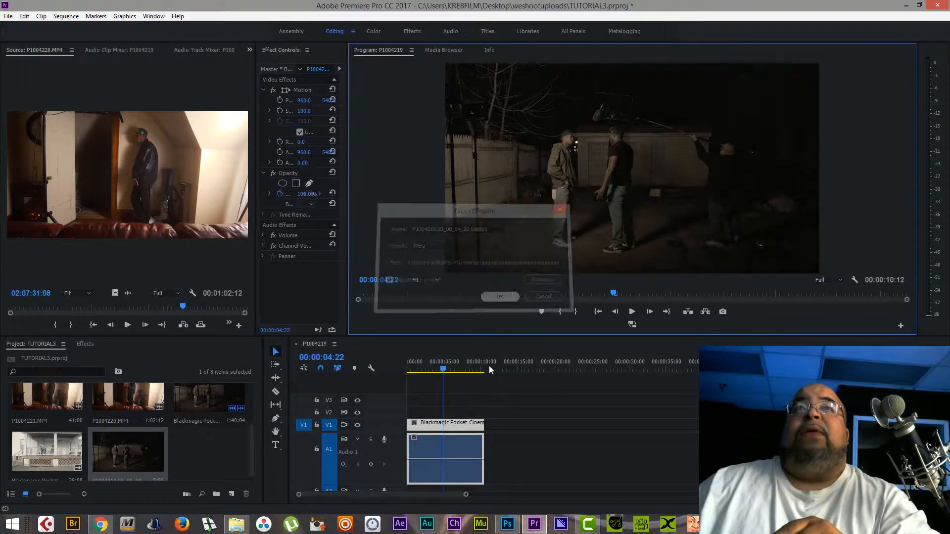
Minimize Premiere Pro, open the new export folder on the desktop and open P1004219.00_00_04_22.Still002.jpg in Photoshop.
click(906, 6)
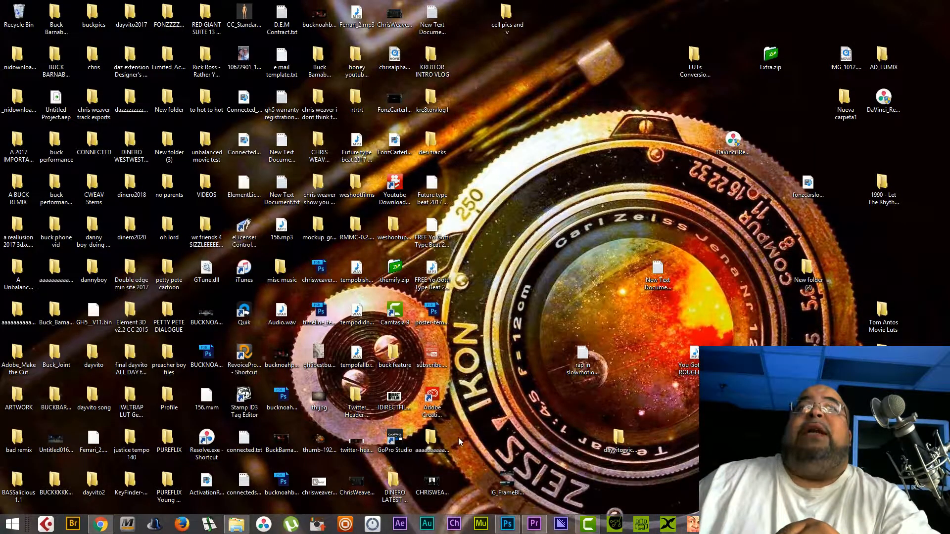
double_click(437, 452)
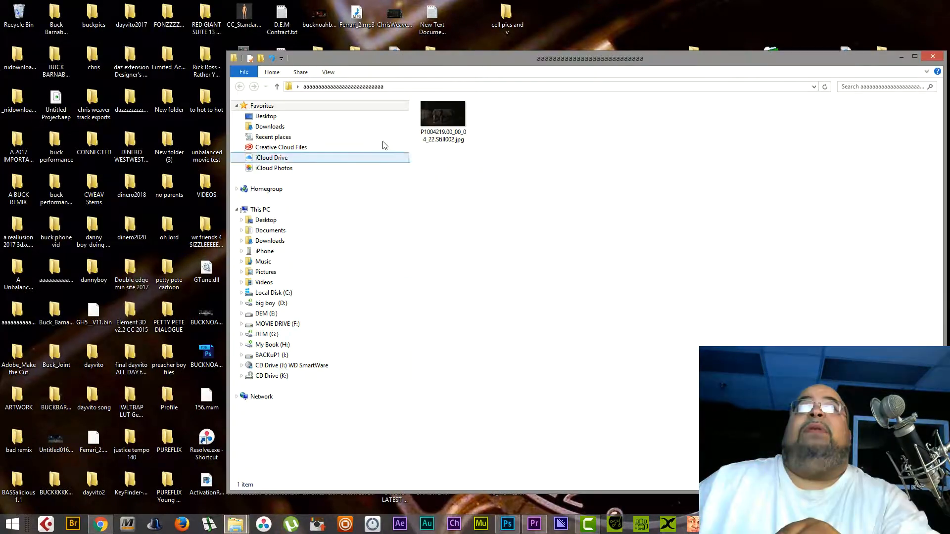
click(443, 124)
drag(443, 123, 437, 62)
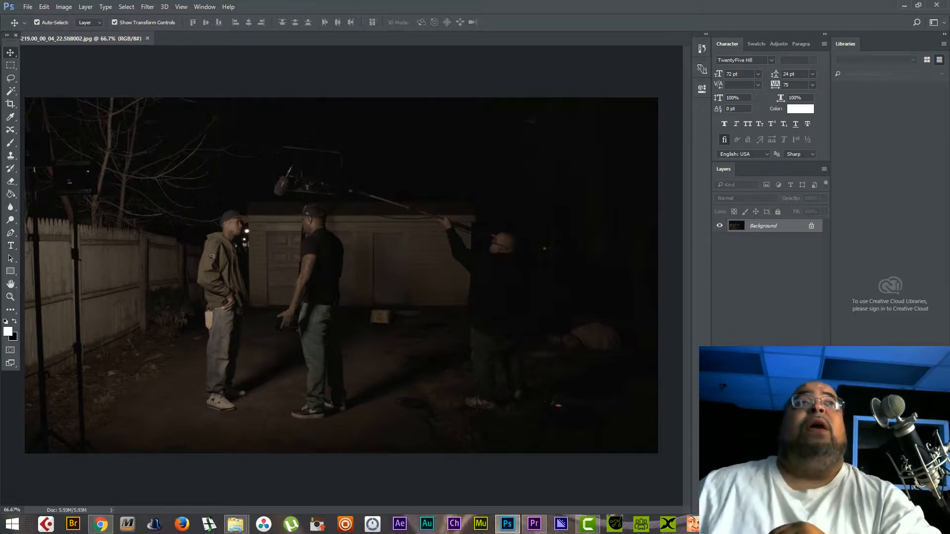
Draw a freehand lasso selection around the two light stands along the left edge of the photo.
click(10, 78)
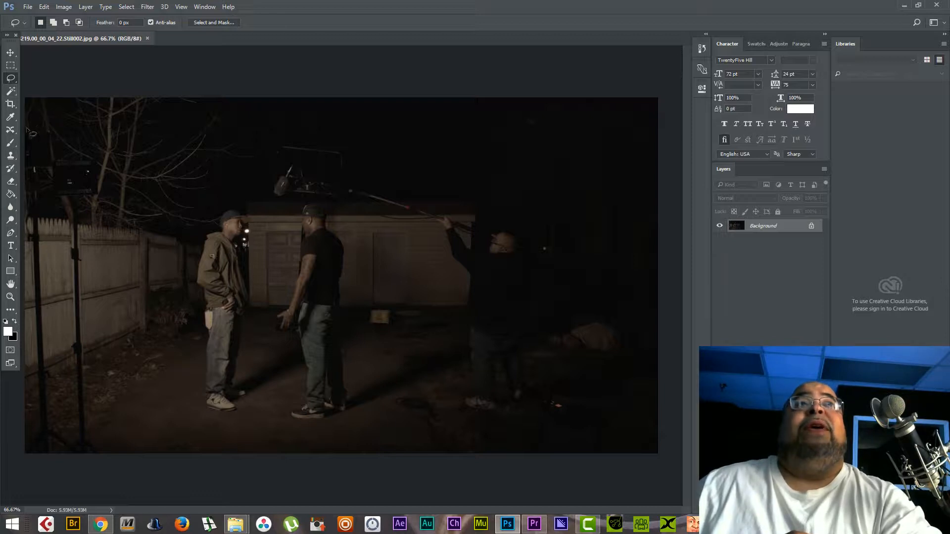
mouse_move(26, 120)
mouse_down()
mouse_move(62, 145)
mouse_move(94, 151)
mouse_move(101, 165)
mouse_move(102, 205)
mouse_move(89, 252)
mouse_up()
mouse_move(88, 288)
mouse_down()
mouse_move(103, 469)
mouse_move(35, 477)
mouse_move(15, 451)
mouse_move(5, 391)
mouse_move(6, 130)
mouse_move(26, 120)
mouse_up()
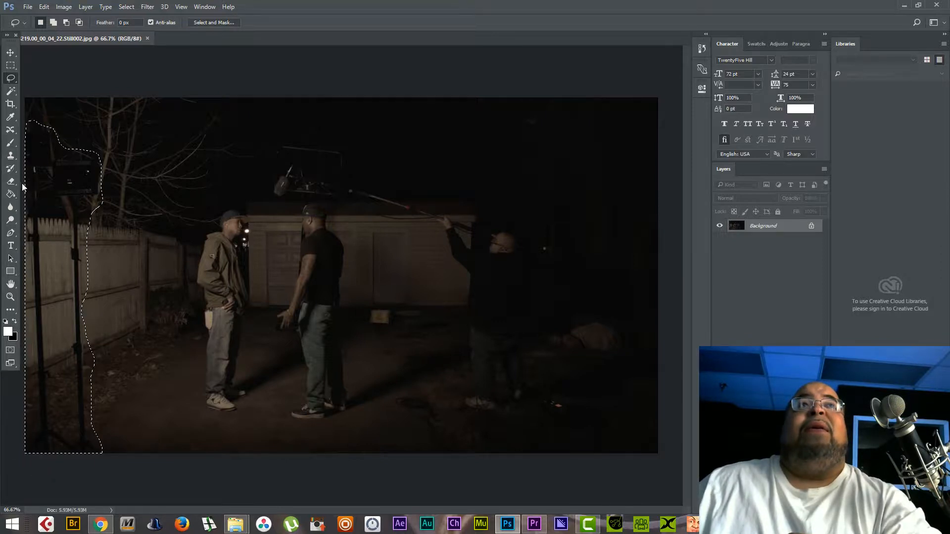
Convert the locked Background layer into a regular layer, keeping the default name.
right_click(46, 192)
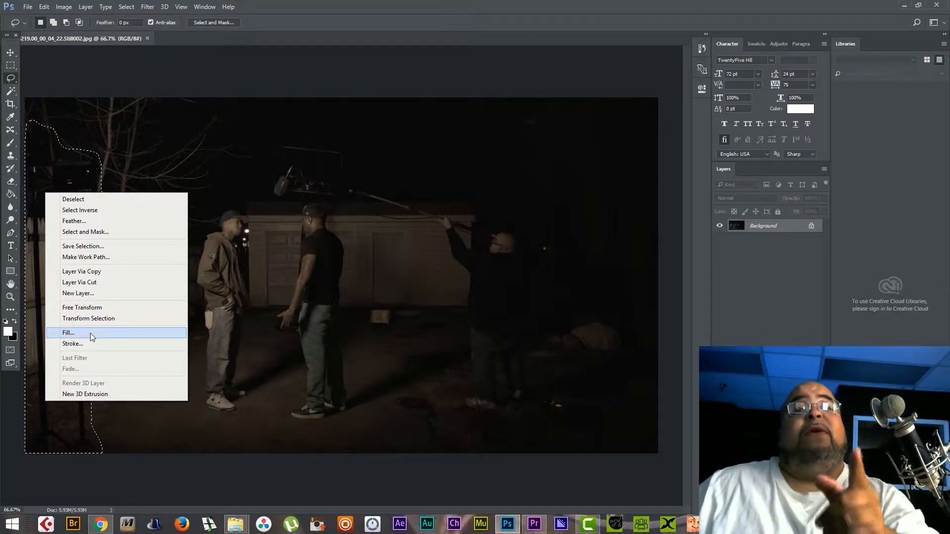
click(763, 233)
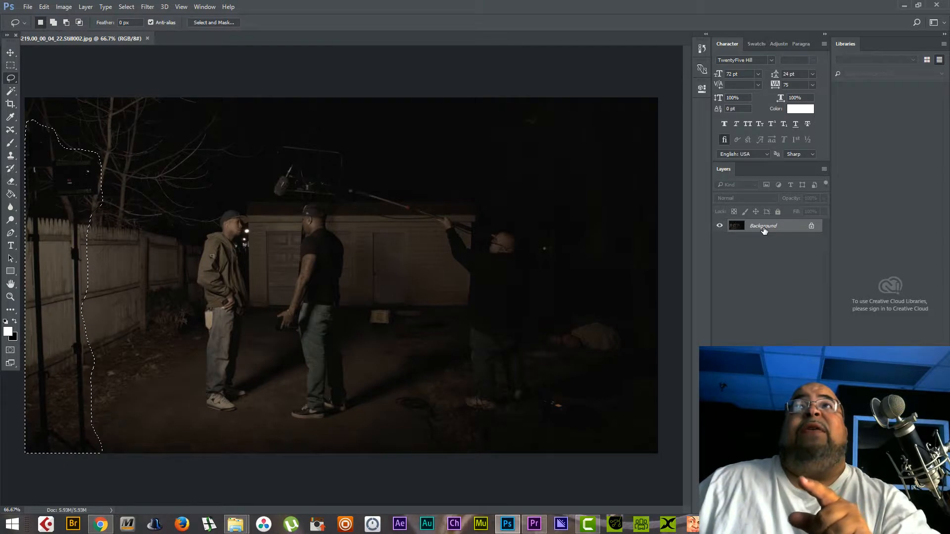
right_click(763, 228)
click(751, 230)
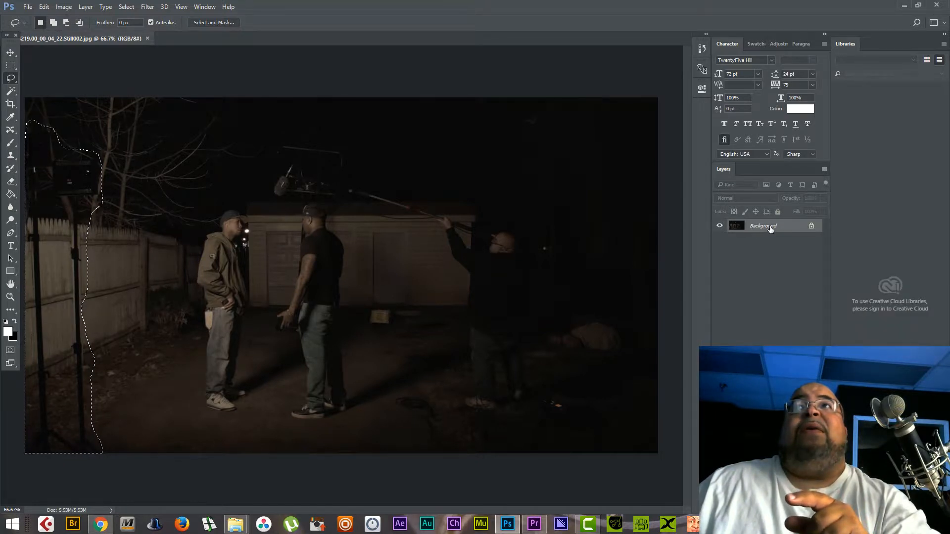
double_click(766, 226)
click(559, 169)
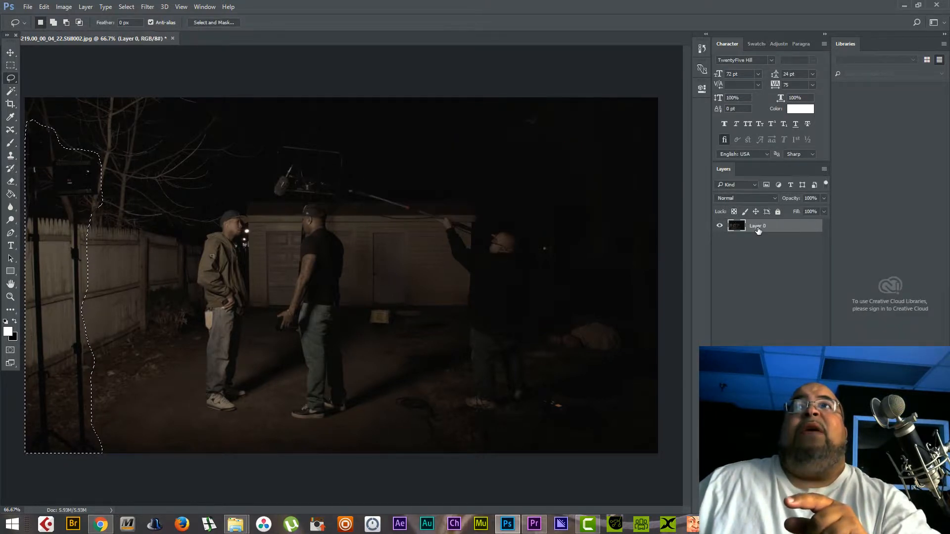
right_click(769, 230)
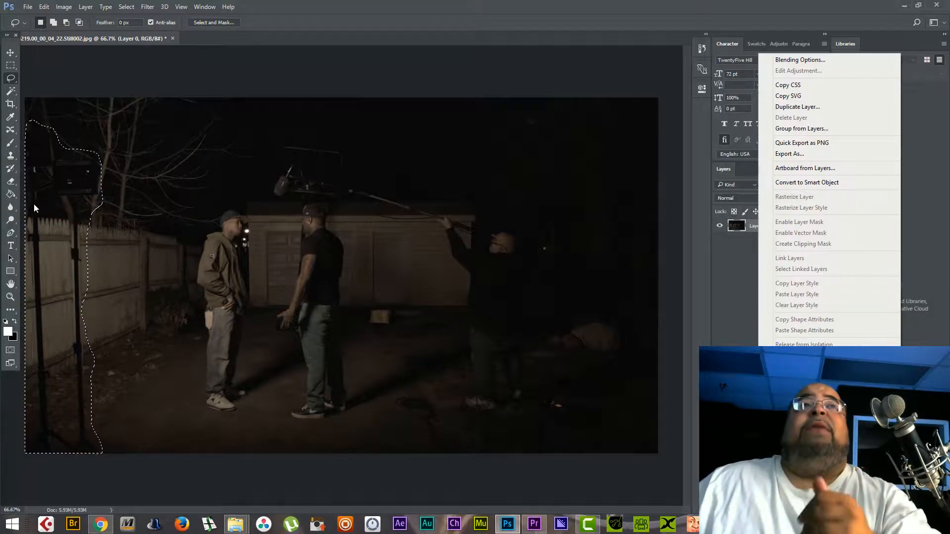
Fill the selected light-stand area with Content-Aware, Color Adaptation on, Normal mode and 100% opacity, and clear the selection.
right_click(53, 197)
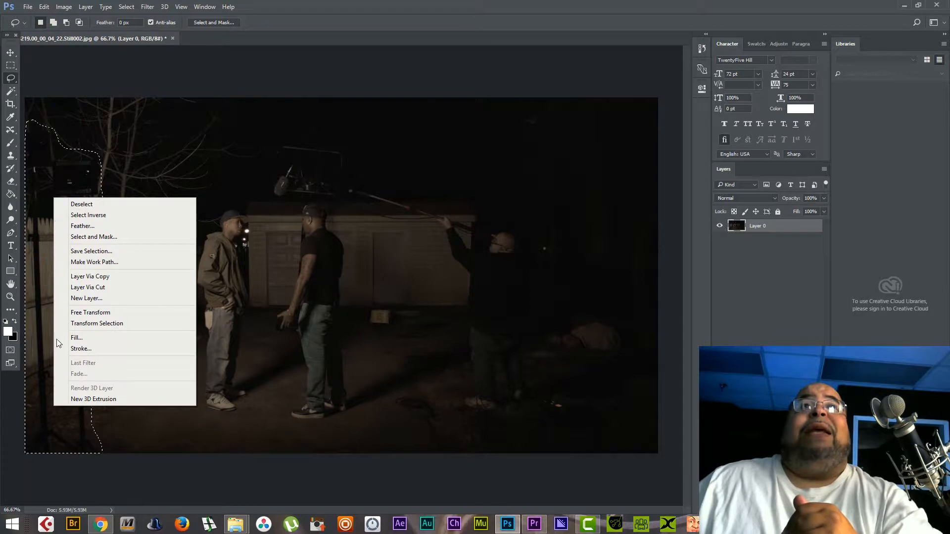
click(79, 338)
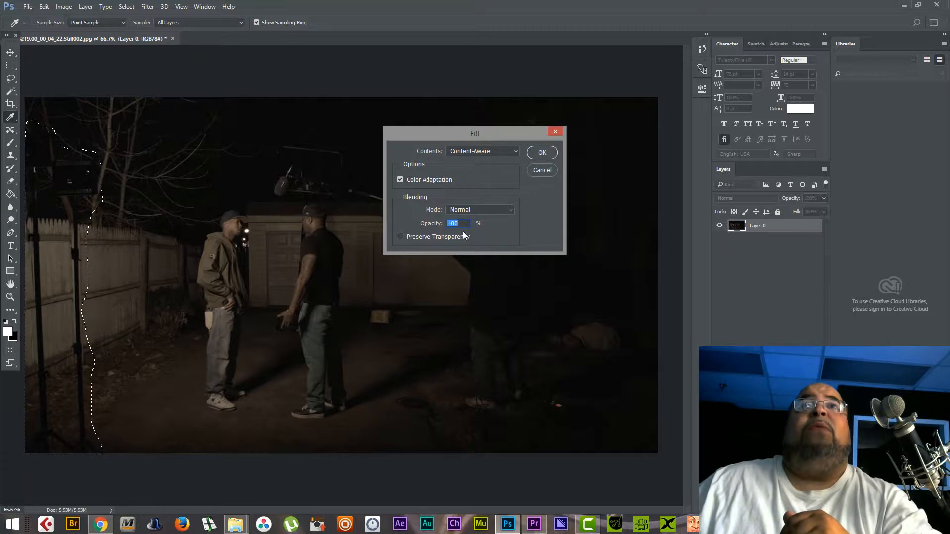
click(541, 153)
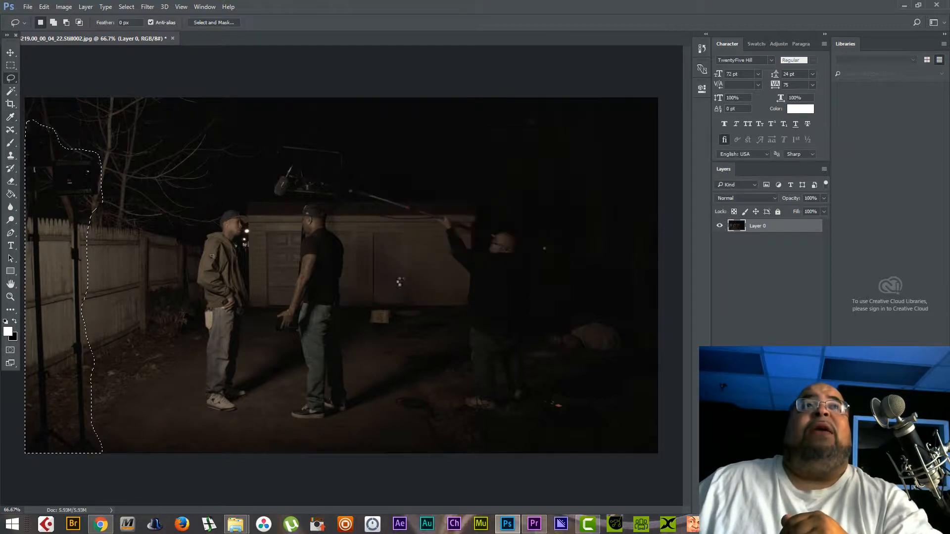
click(68, 321)
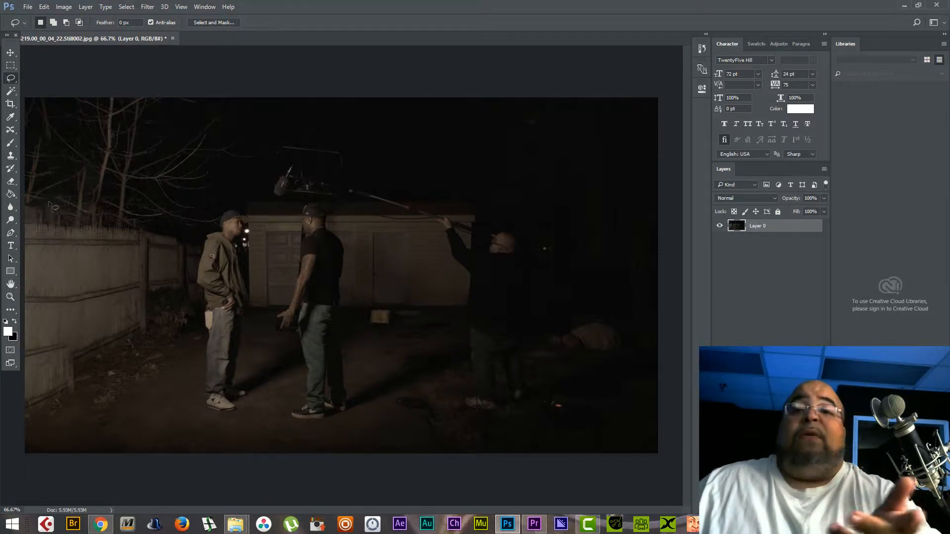
Clone surrounding ground over the misplaced fence section at the photo's lower left using the Clone Stamp with a 39 px soft brush.
scroll(60, 213, up, 5)
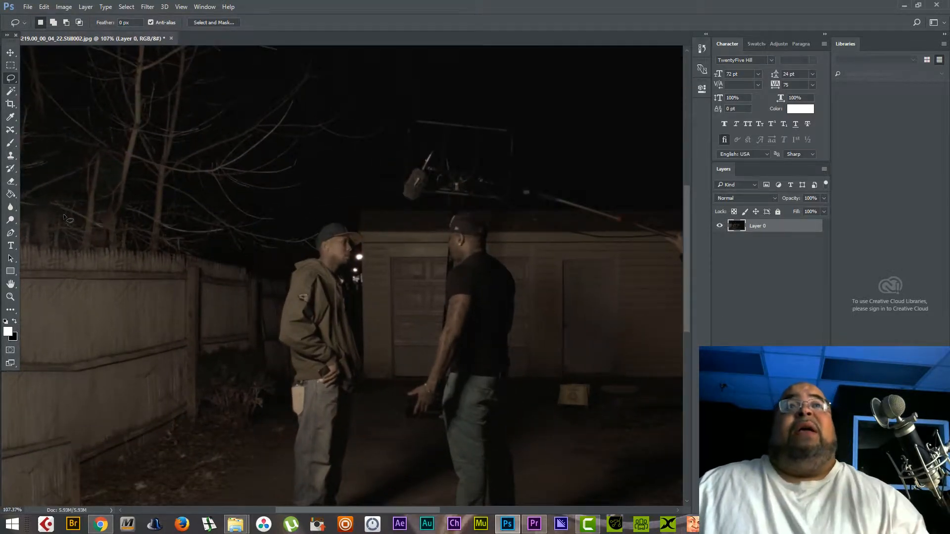
scroll(66, 217, down, 3)
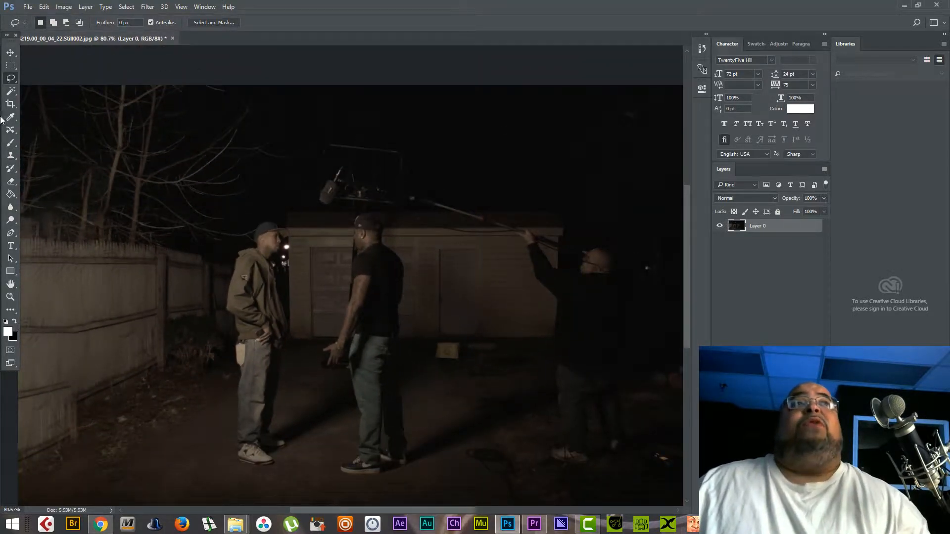
click(12, 156)
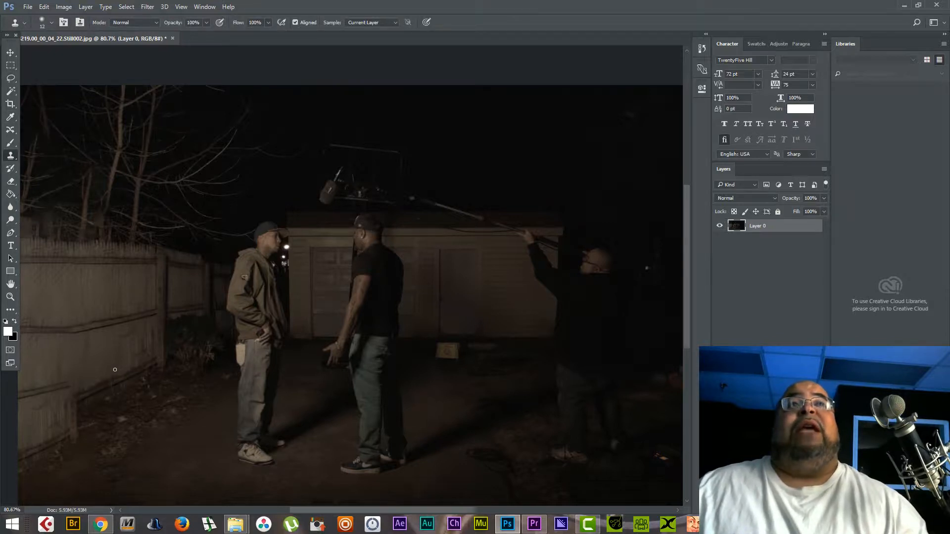
scroll(115, 369, up, 3)
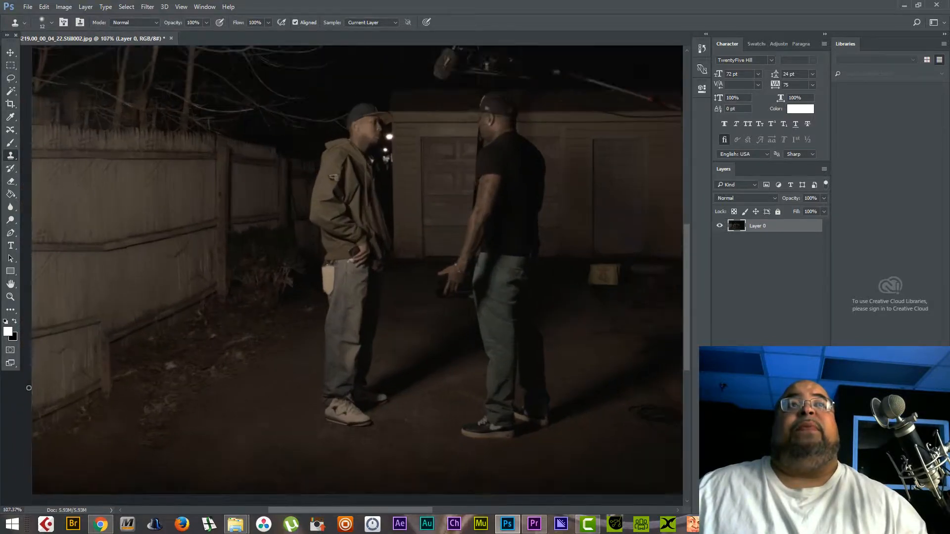
scroll(29, 388, up, 1)
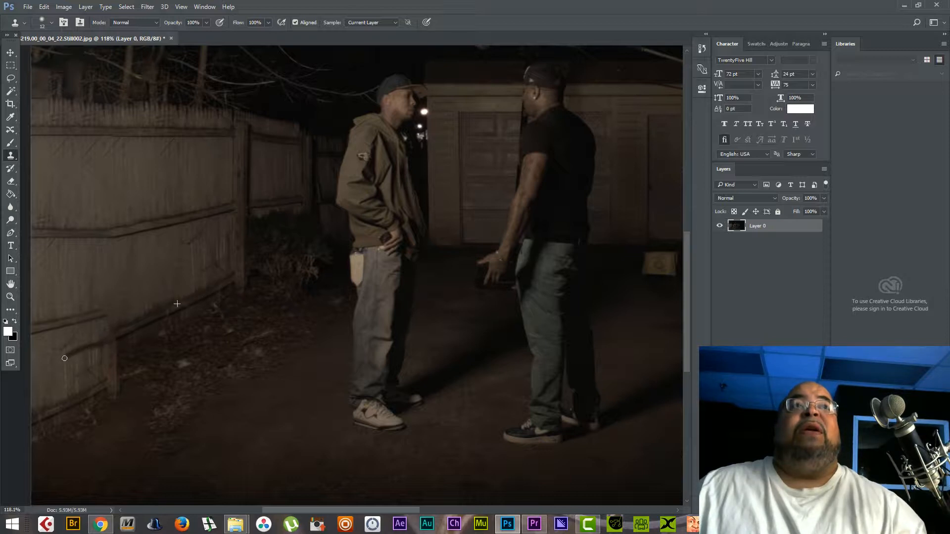
drag(64, 358, 32, 369)
right_click(51, 369)
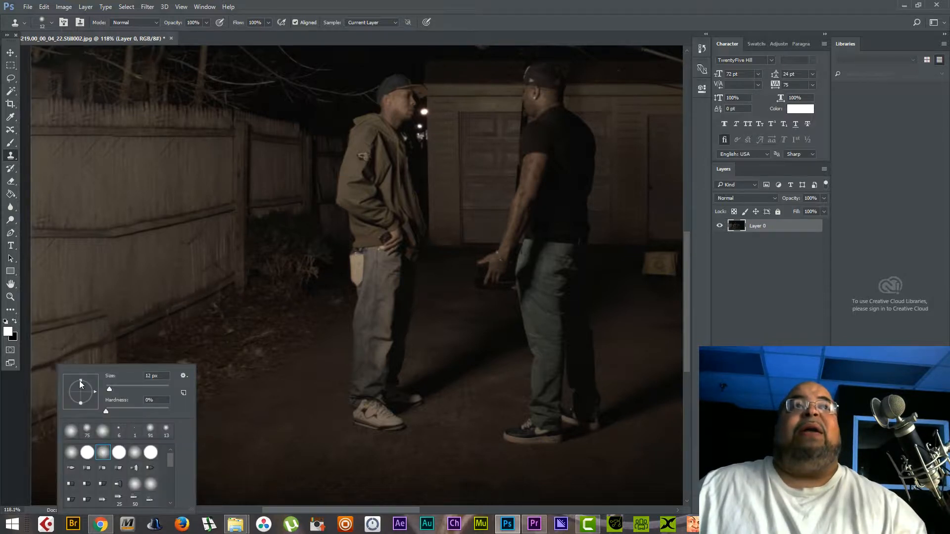
drag(111, 389, 117, 389)
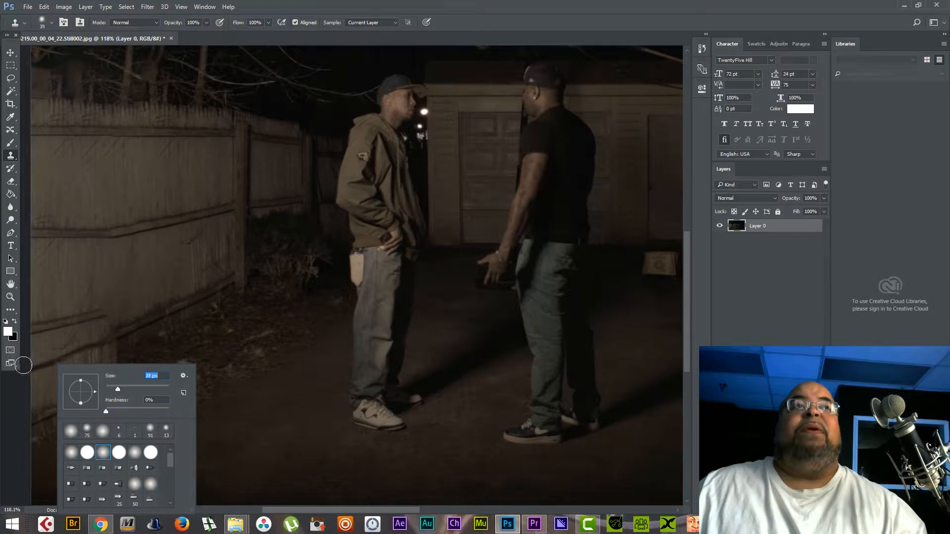
mouse_move(33, 376)
mouse_down()
mouse_move(126, 344)
mouse_move(22, 405)
mouse_move(126, 368)
mouse_move(35, 422)
mouse_move(105, 377)
mouse_move(84, 391)
mouse_move(123, 379)
mouse_move(31, 444)
mouse_move(69, 379)
mouse_move(50, 393)
mouse_move(111, 338)
mouse_move(29, 372)
mouse_move(113, 320)
mouse_move(20, 337)
mouse_move(103, 308)
mouse_move(101, 320)
mouse_move(28, 358)
mouse_move(29, 414)
mouse_up()
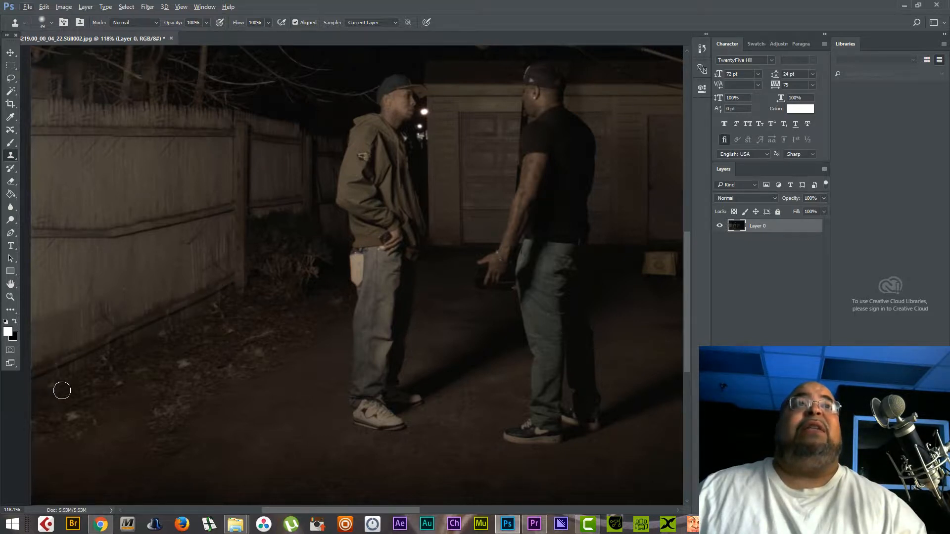
scroll(157, 124, down, 3)
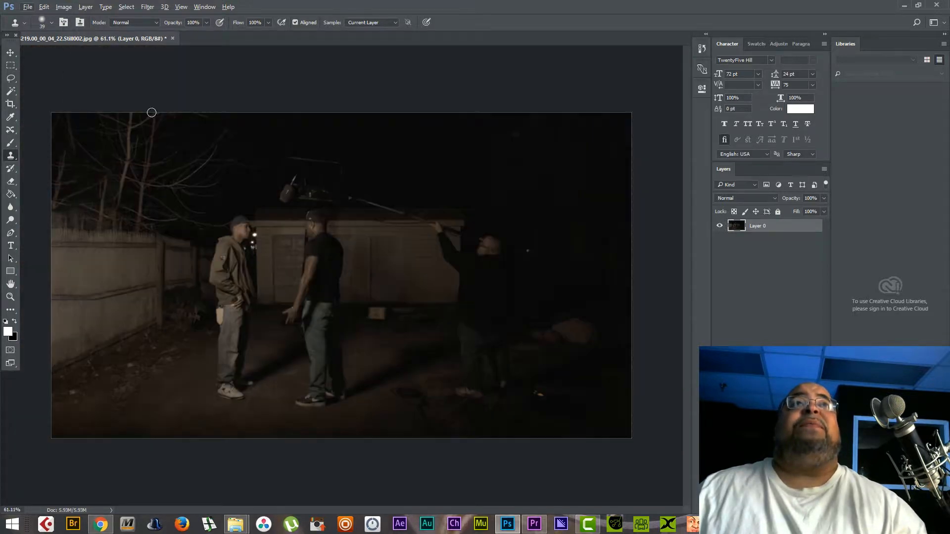
scroll(65, 218, up, 3)
scroll(65, 218, down, 3)
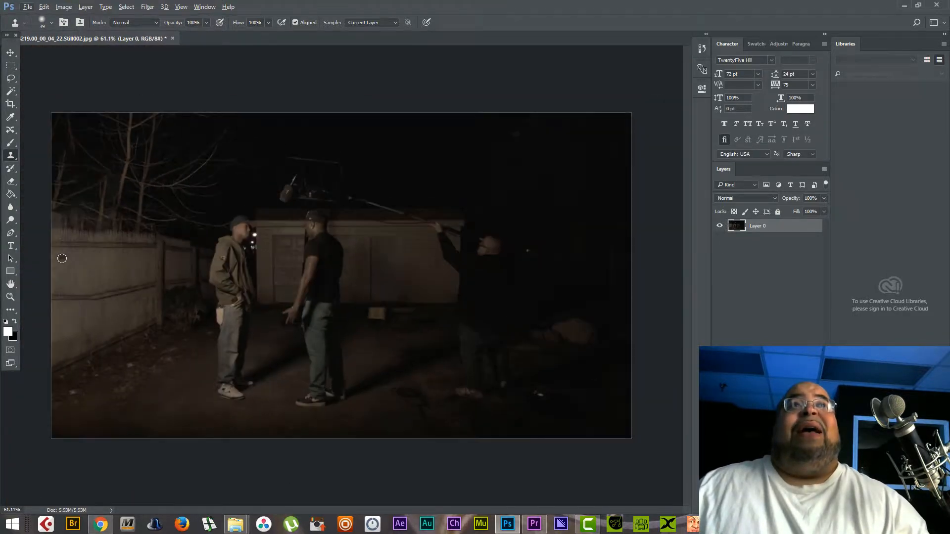
Examine the retouched fence and ground along the photo's left edge and the remaining boom equipment at different magnifications.
scroll(69, 221, up, 2)
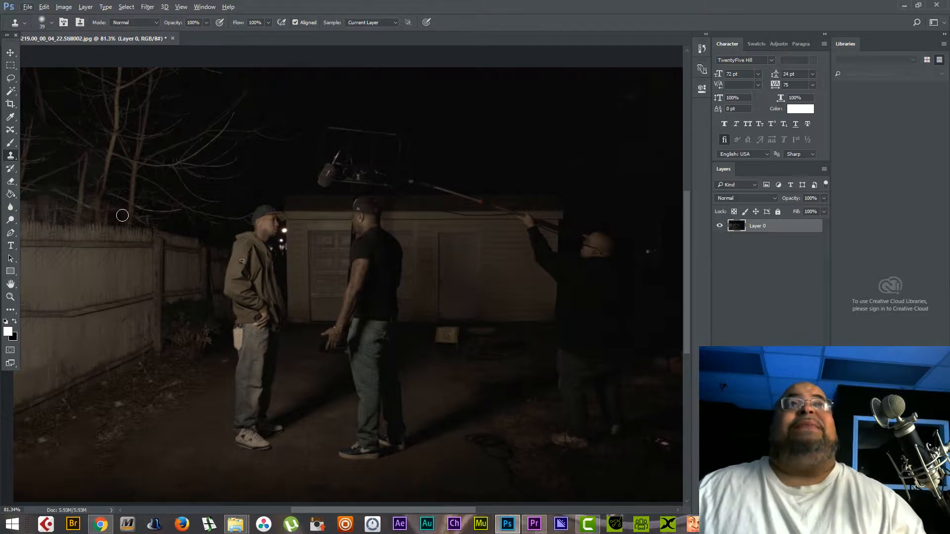
scroll(77, 212, down, 2)
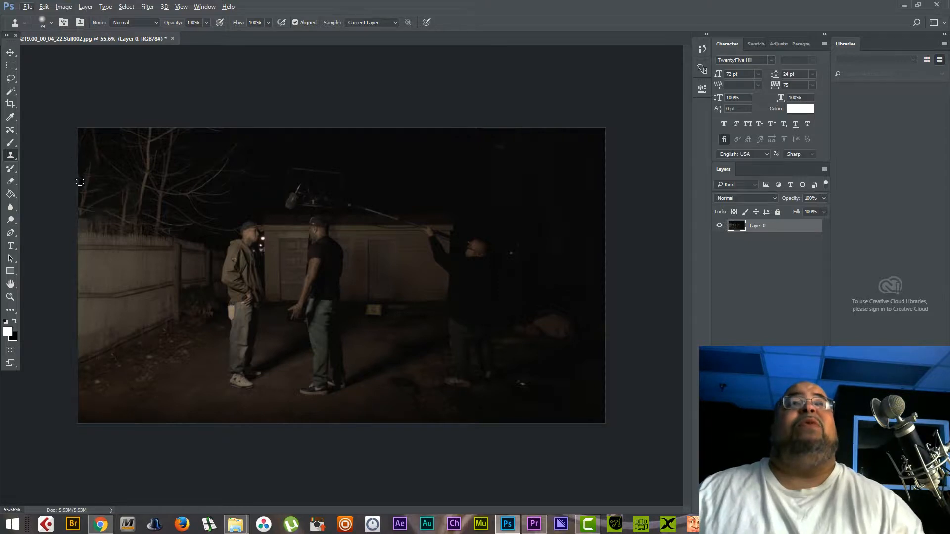
scroll(81, 195, up, 1)
scroll(77, 229, up, 1)
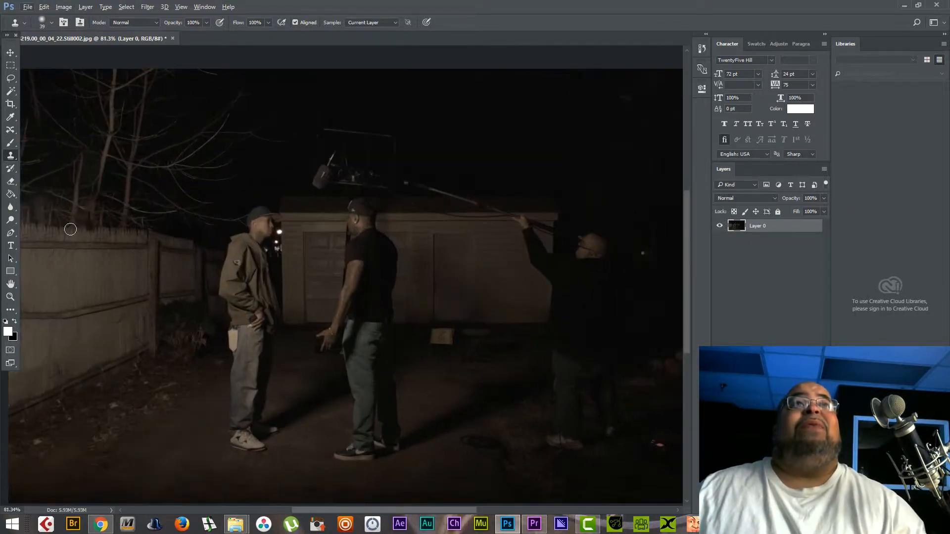
scroll(70, 230, up, 1)
scroll(74, 229, down, 2)
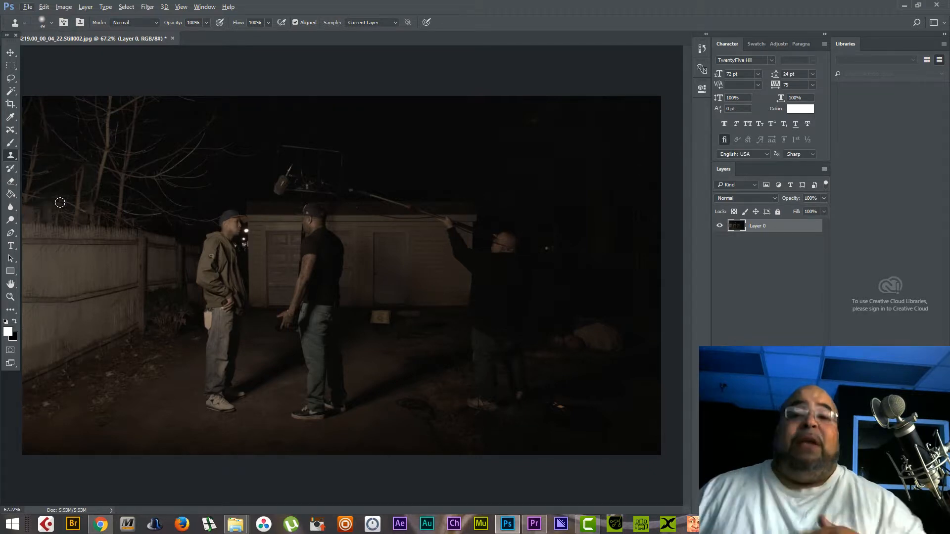
scroll(65, 198, up, 5)
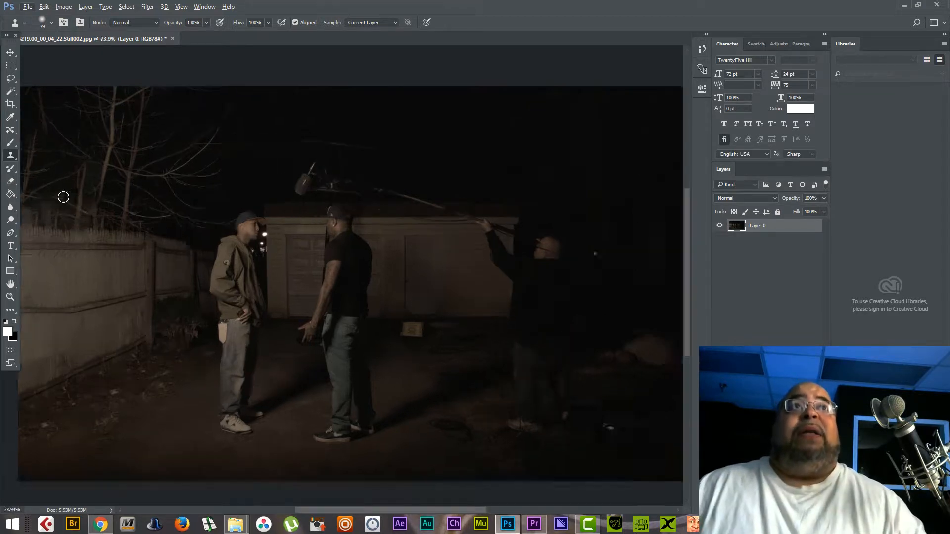
scroll(60, 208, up, 1)
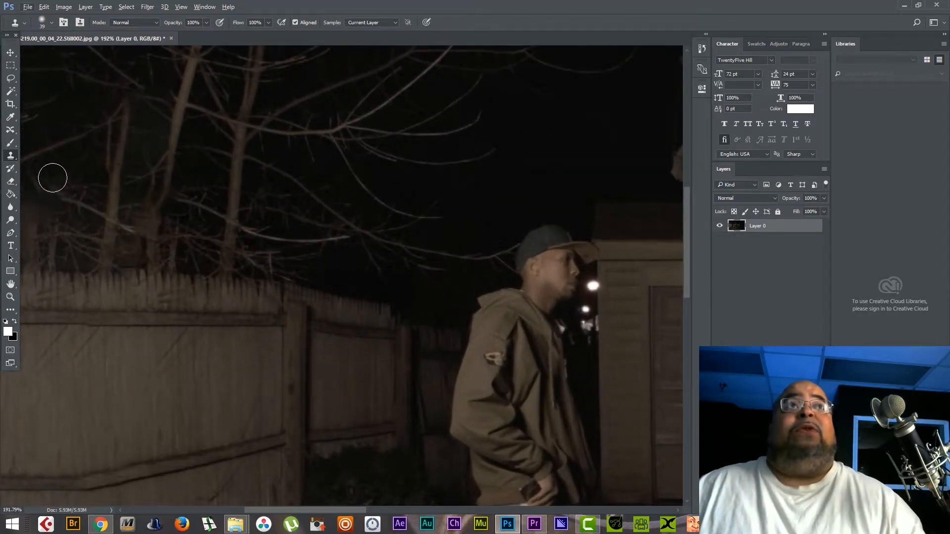
scroll(59, 188, down, 4)
scroll(76, 194, down, 2)
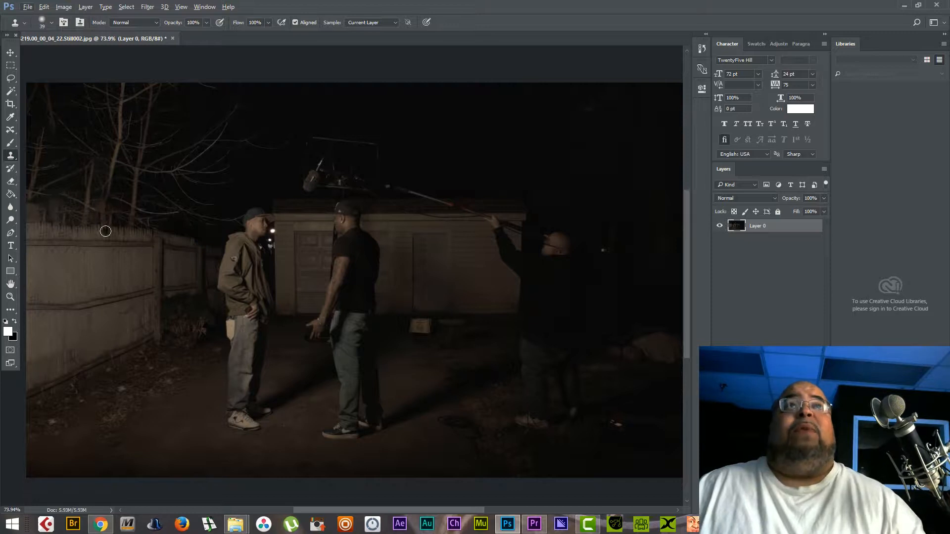
scroll(319, 188, up, 2)
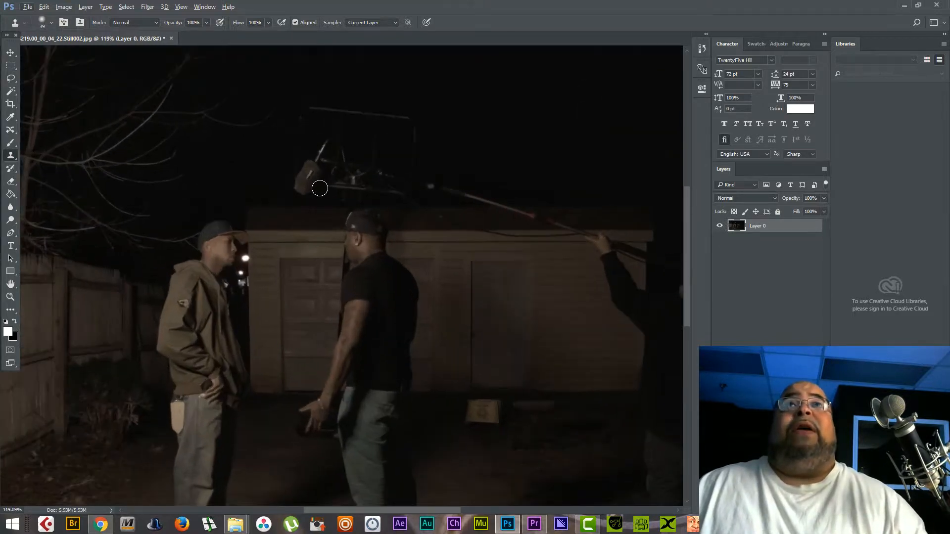
click(11, 65)
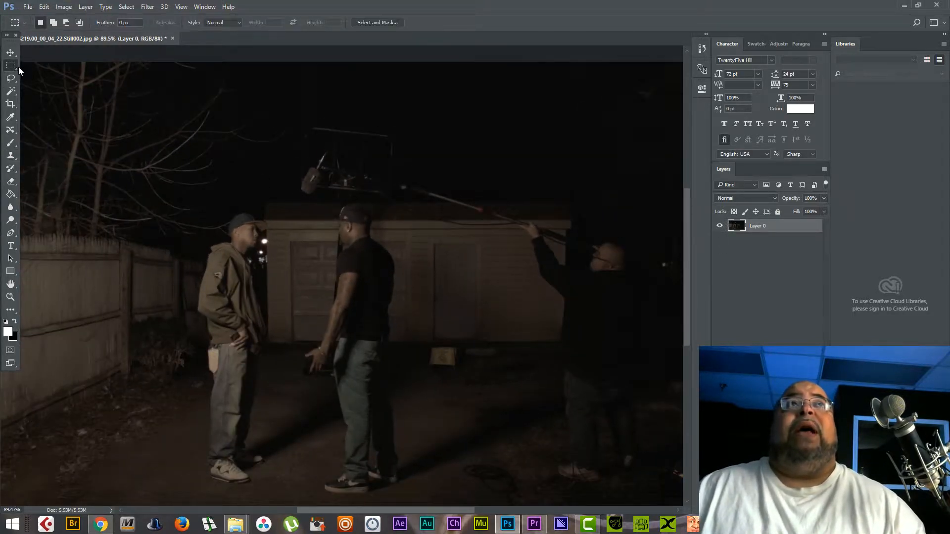
scroll(323, 175, up, 1)
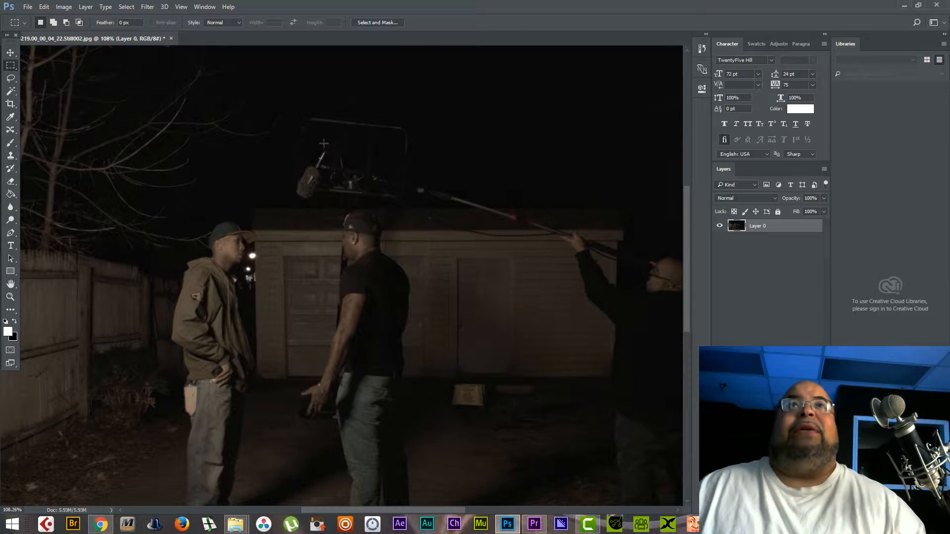
drag(322, 142, 301, 160)
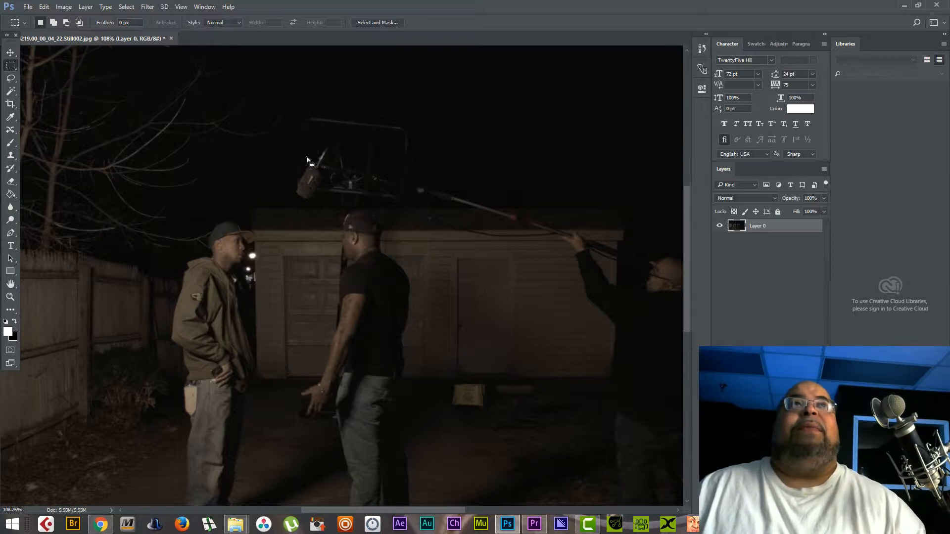
Try to remove the boom microphone, pole and operator with a Content-Aware fill of one large freehand lasso selection.
click(10, 78)
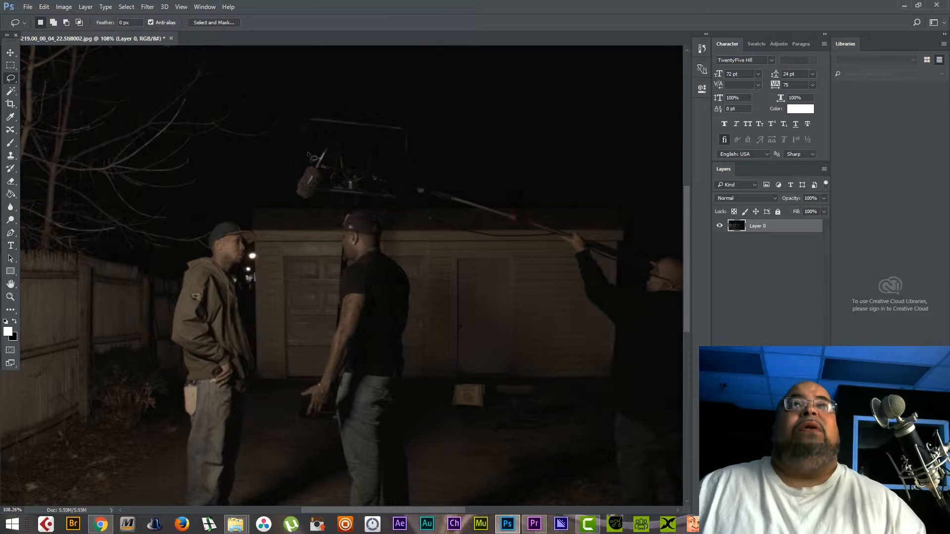
mouse_move(318, 142)
mouse_down()
mouse_move(289, 175)
mouse_move(285, 204)
mouse_move(355, 188)
mouse_move(408, 216)
mouse_up()
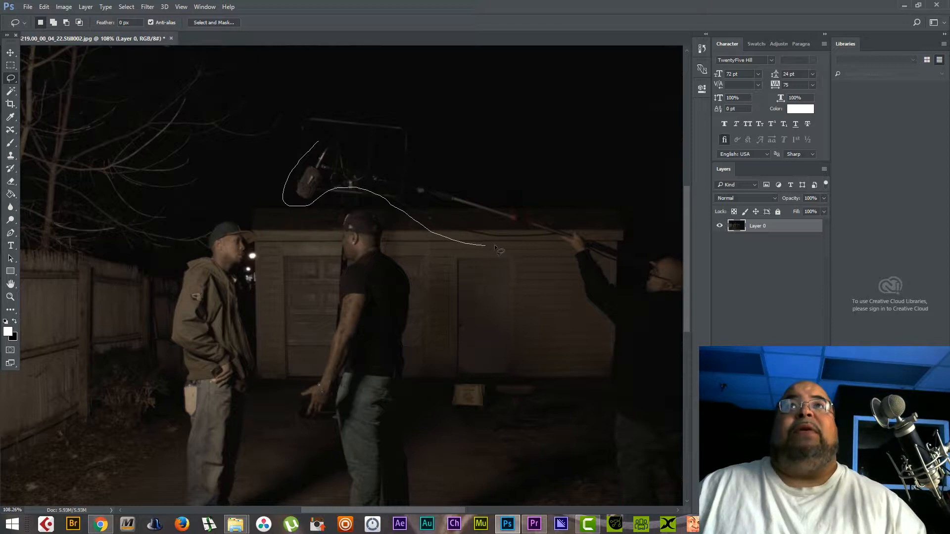
mouse_move(495, 246)
mouse_down()
mouse_move(549, 258)
mouse_move(573, 280)
mouse_move(599, 394)
mouse_move(601, 515)
mouse_up()
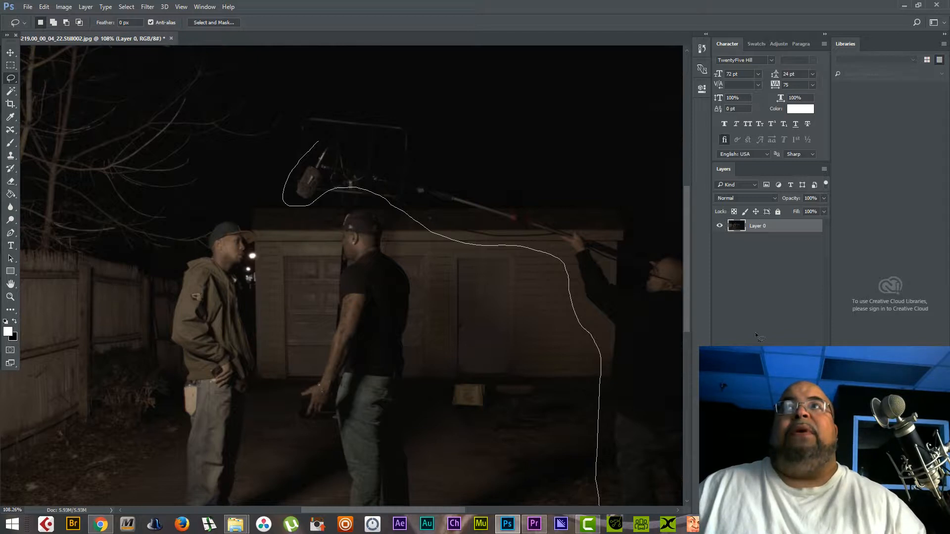
mouse_move(672, 224)
mouse_down()
mouse_move(608, 194)
mouse_move(421, 149)
mouse_move(340, 143)
mouse_up()
right_click(396, 176)
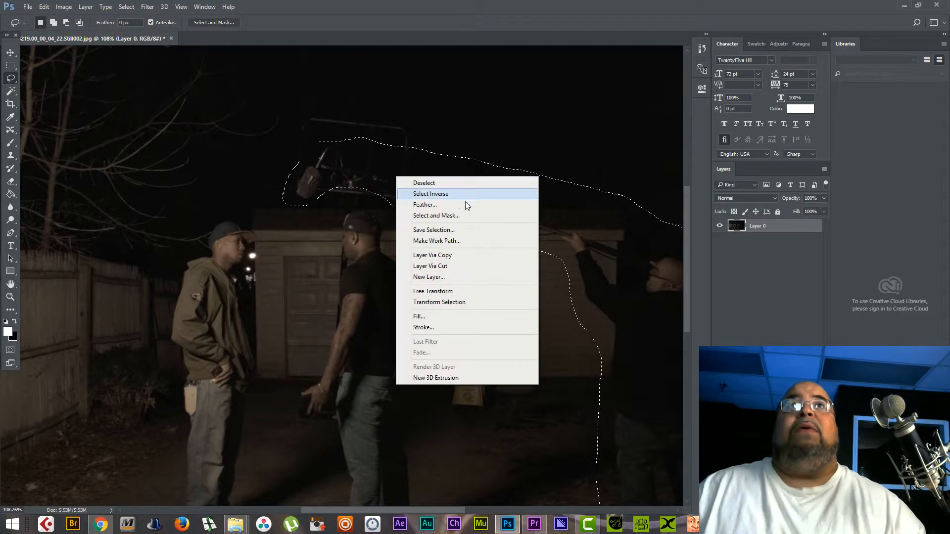
click(439, 317)
click(529, 154)
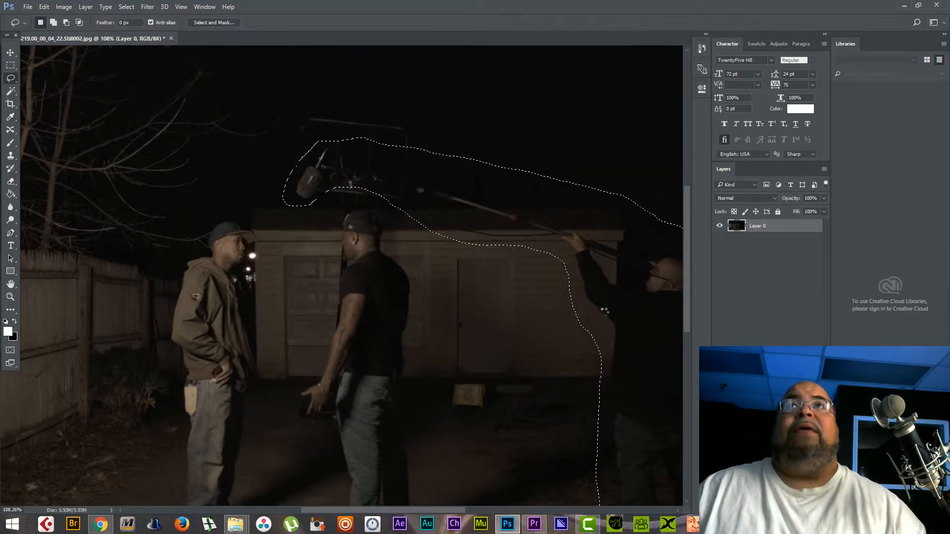
scroll(522, 298, down, 3)
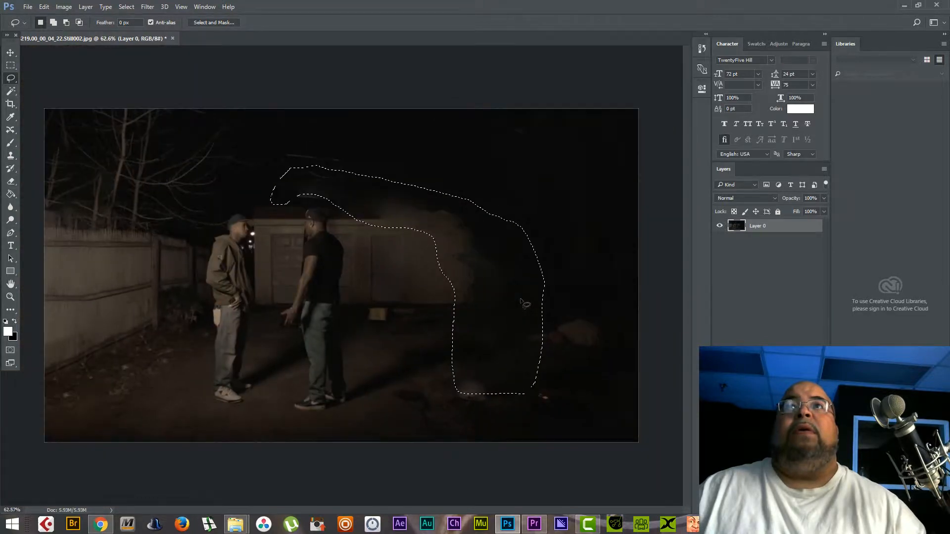
scroll(523, 298, up, 2)
key(ctrl+d)
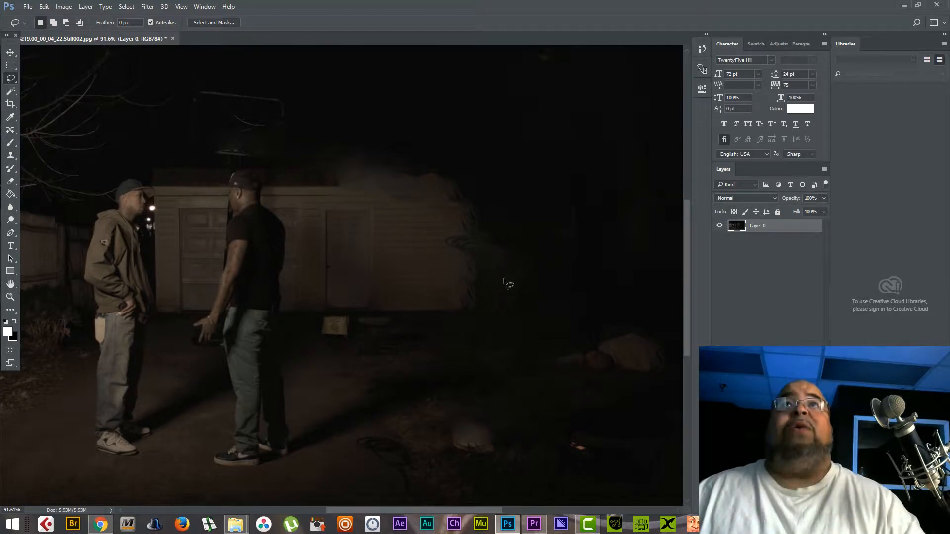
Undo the Content-Aware fill over the boom operator and clear the lasso selection.
key(ctrl+alt+z)
key(ctrl+alt+z)
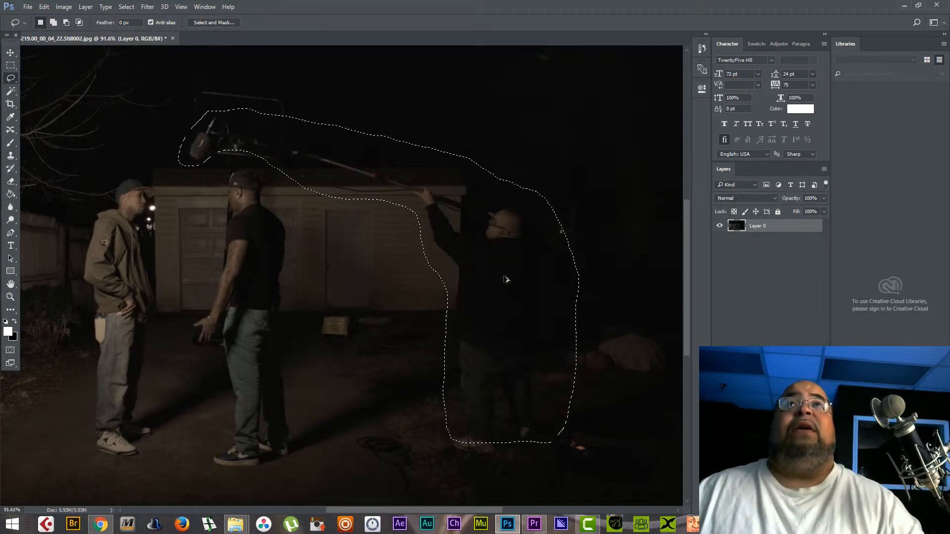
key(ctrl+d)
Remove the boom microphone and its mount in front of the backboard with a Content-Aware fill of a freehand lasso selection.
scroll(207, 176, up, 5)
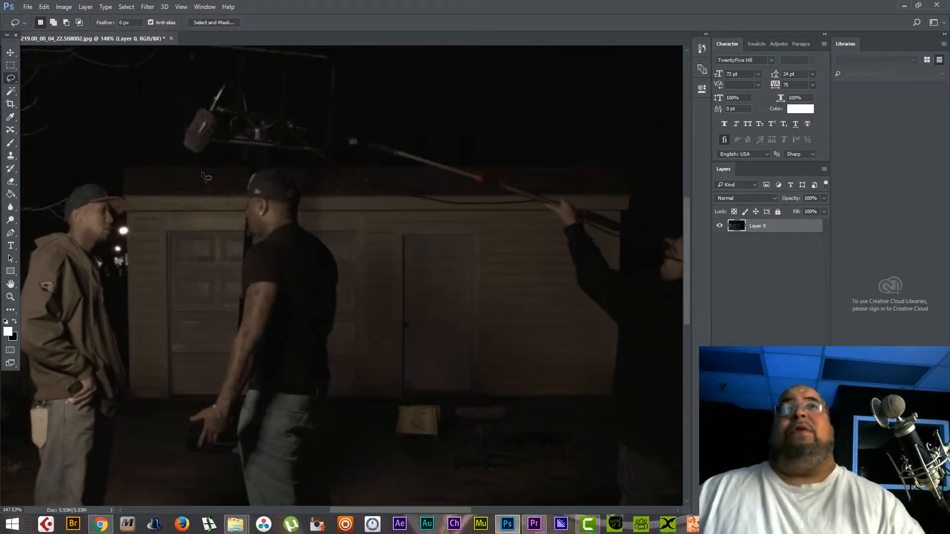
scroll(207, 176, down, 8)
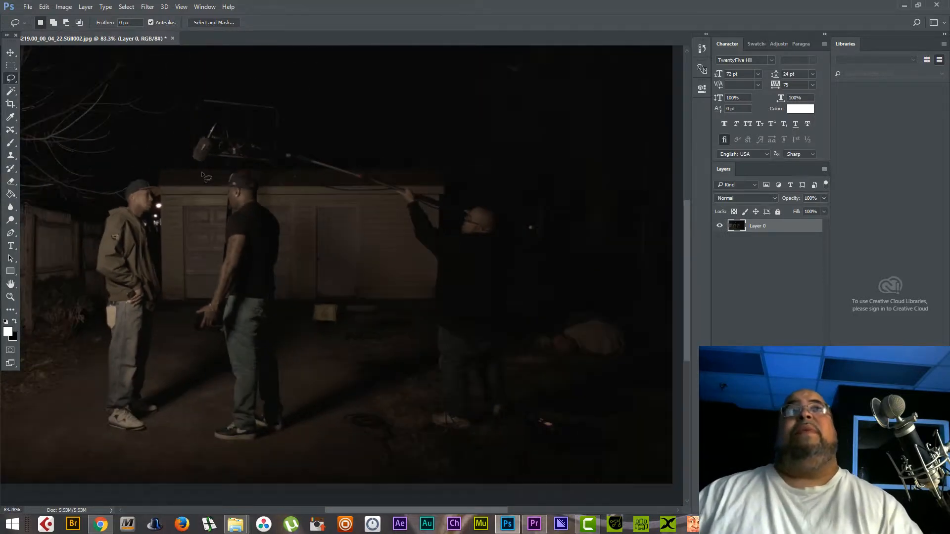
scroll(207, 177, up, 2)
scroll(294, 183, up, 6)
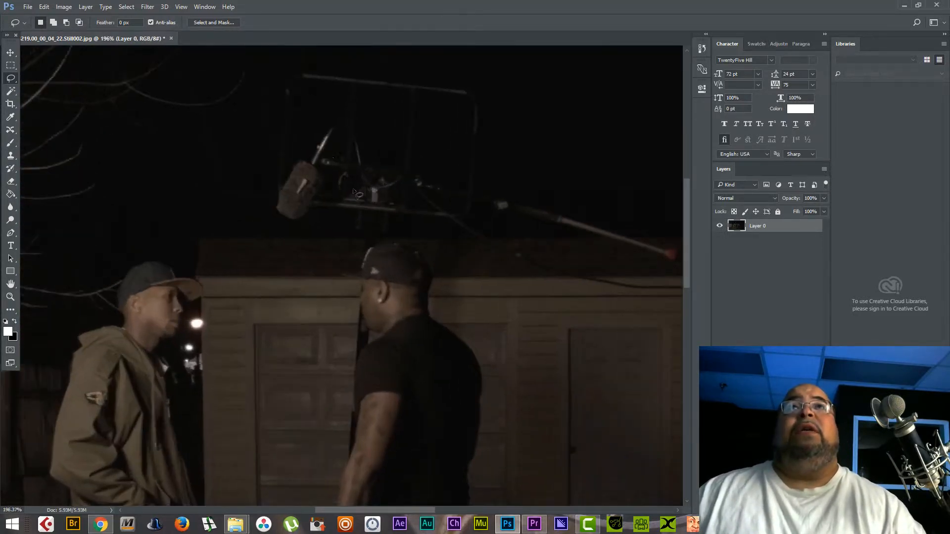
mouse_move(310, 130)
mouse_down()
mouse_move(272, 191)
mouse_move(285, 223)
mouse_move(303, 224)
mouse_move(347, 197)
mouse_move(443, 211)
mouse_move(472, 201)
mouse_move(465, 176)
mouse_move(378, 138)
mouse_move(356, 116)
mouse_move(343, 114)
mouse_move(319, 121)
mouse_up()
right_click(339, 148)
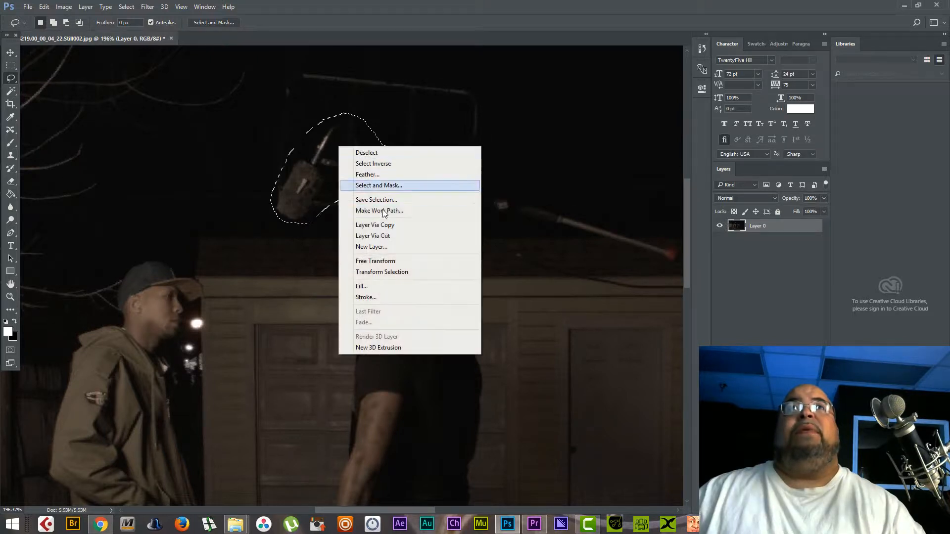
click(387, 287)
click(542, 153)
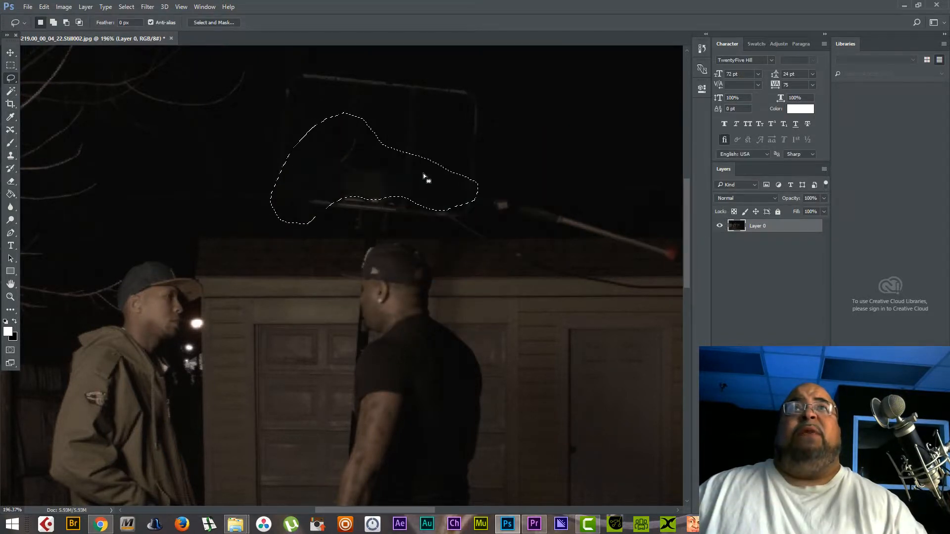
key(ctrl+d)
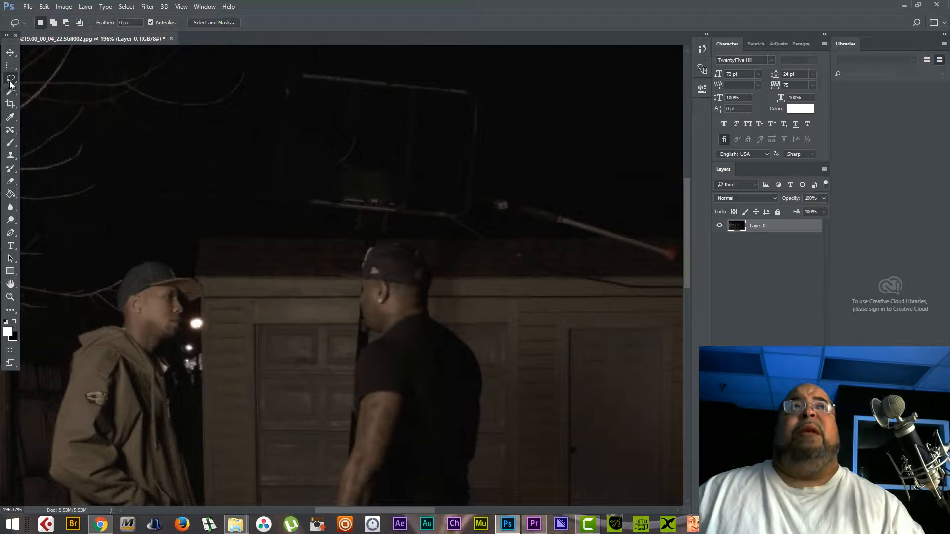
Rebuild the backboard frame's lower edge and cover the leftover patch above it using the Clone Stamp with a 17 px soft brush.
click(11, 155)
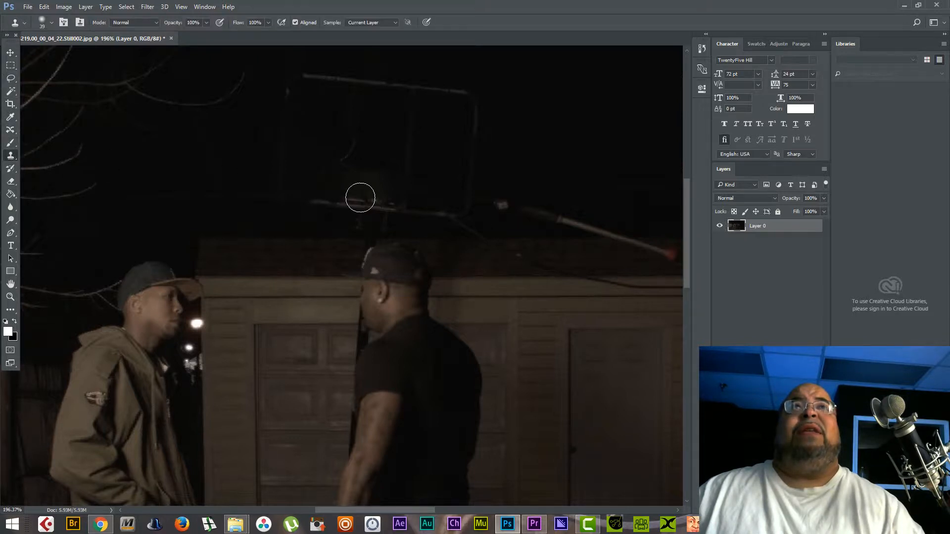
right_click(376, 205)
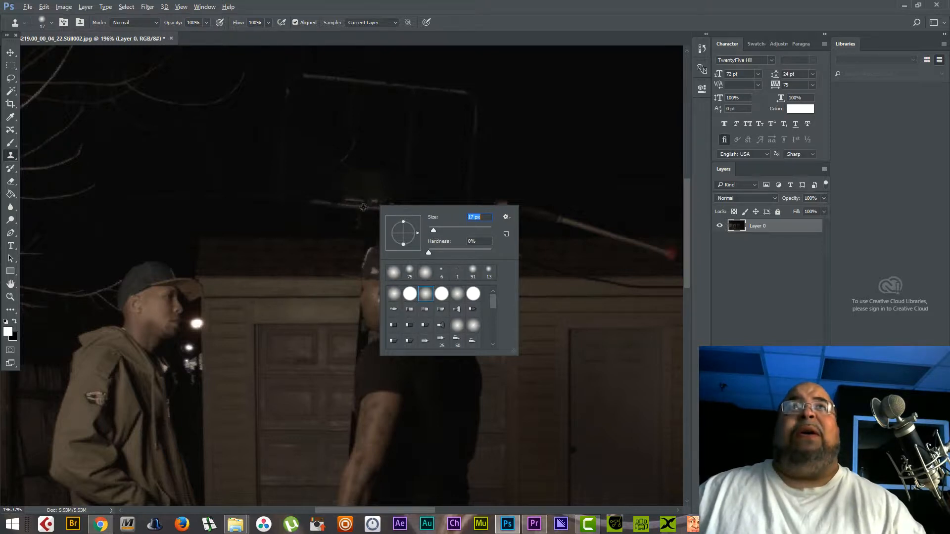
key(Return)
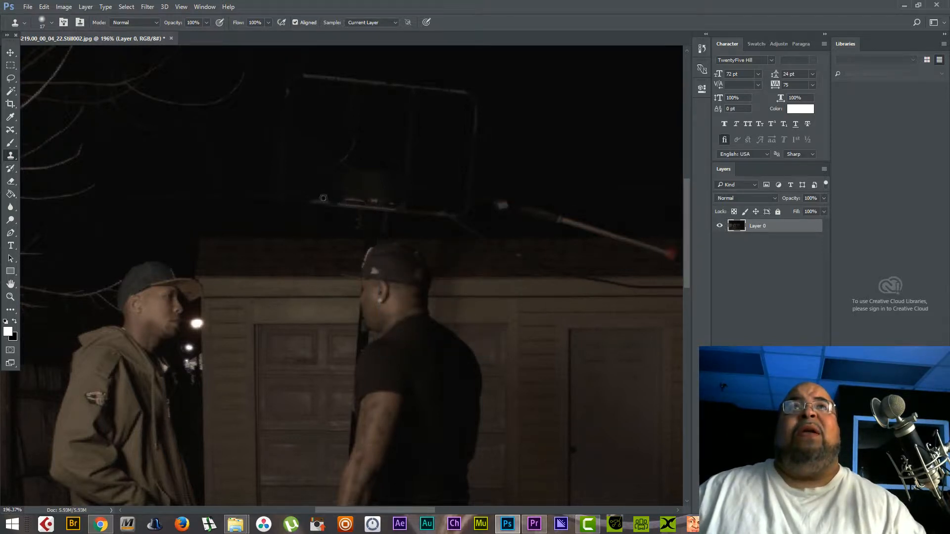
drag(338, 203, 288, 195)
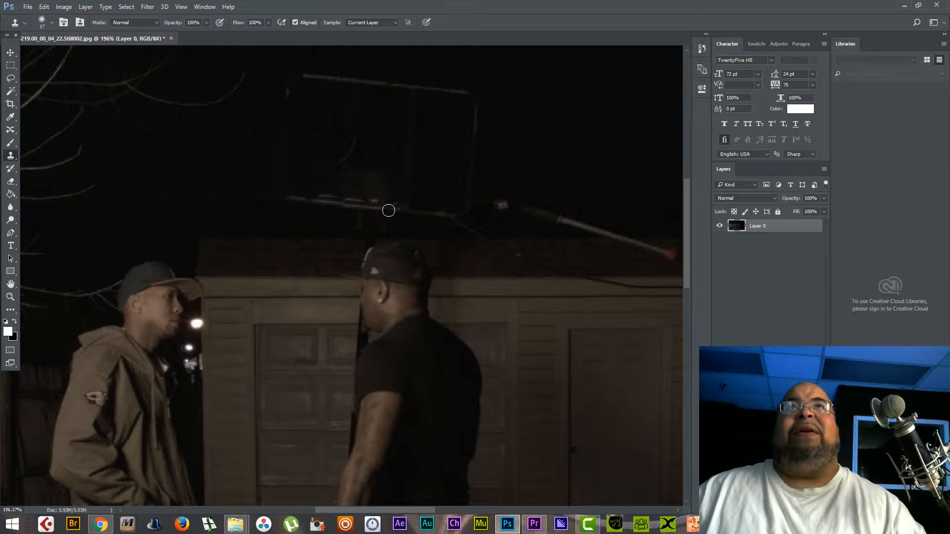
alt+click(313, 199)
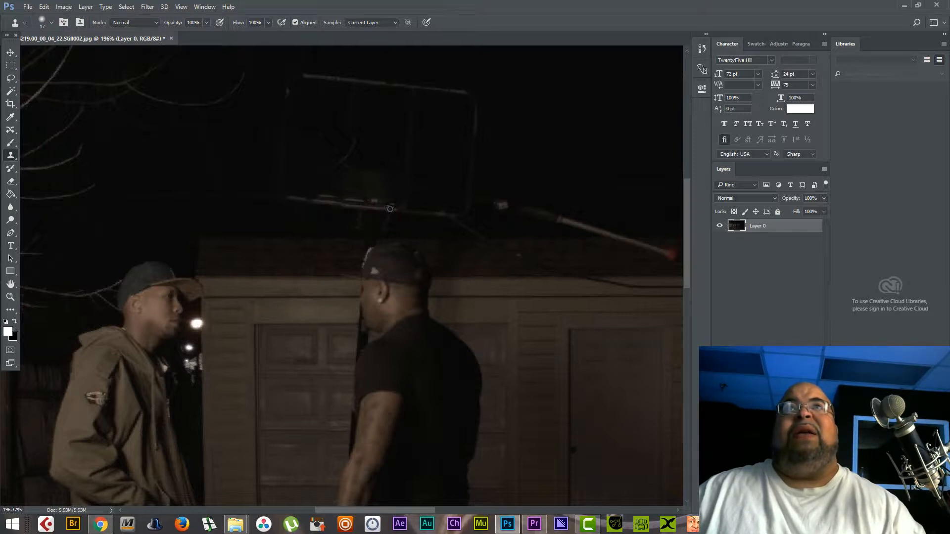
drag(394, 210, 454, 216)
mouse_move(322, 201)
mouse_down()
mouse_move(301, 197)
mouse_move(312, 200)
mouse_up()
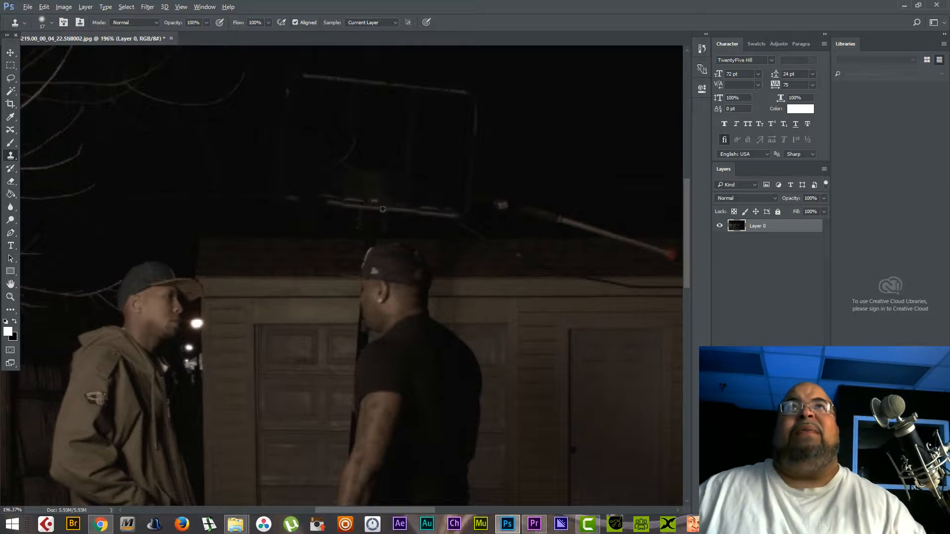
drag(323, 199, 286, 190)
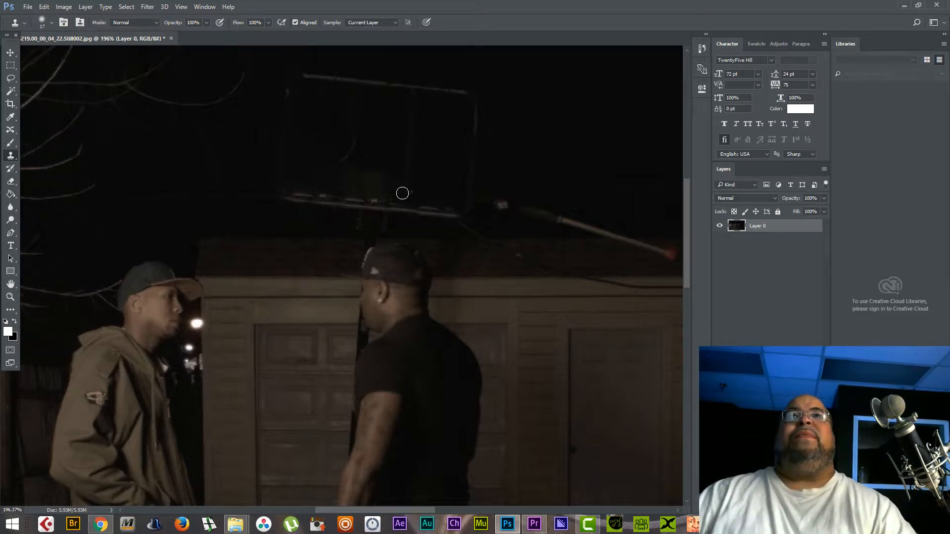
mouse_move(402, 193)
mouse_down()
mouse_move(349, 190)
mouse_move(392, 181)
mouse_move(344, 175)
mouse_up()
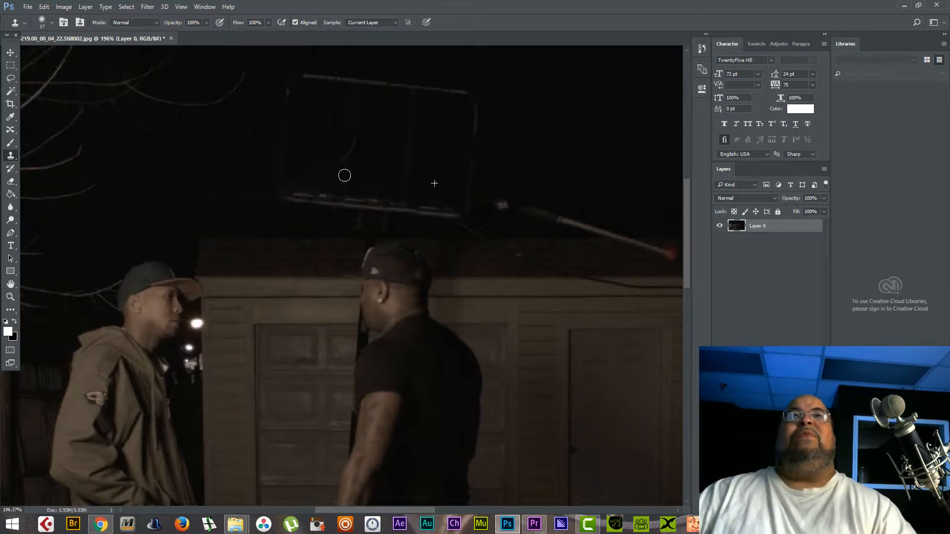
Clone dark sky over the bright boom pole fitting and adjoining pole section beside the backboard with a 29 px soft brush.
scroll(483, 200, down, 3)
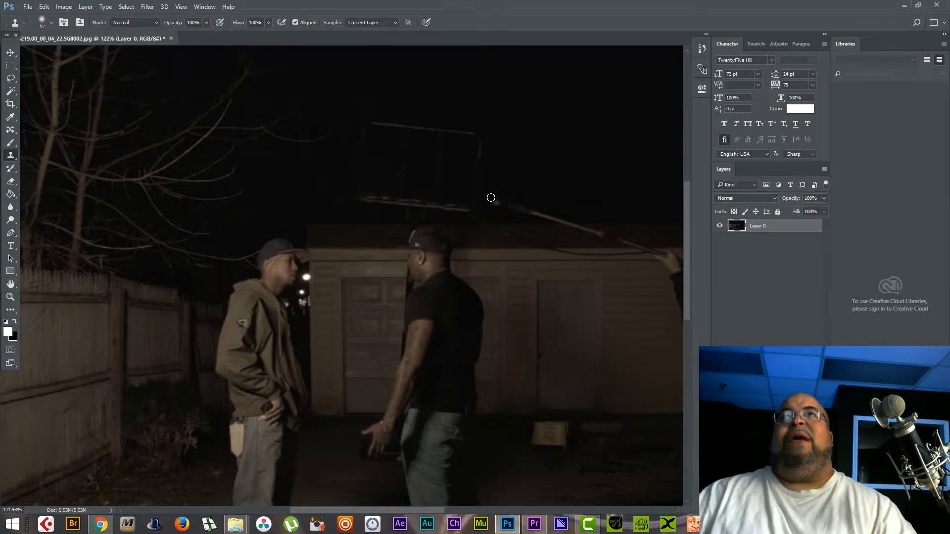
right_click(510, 189)
drag(564, 212, 569, 212)
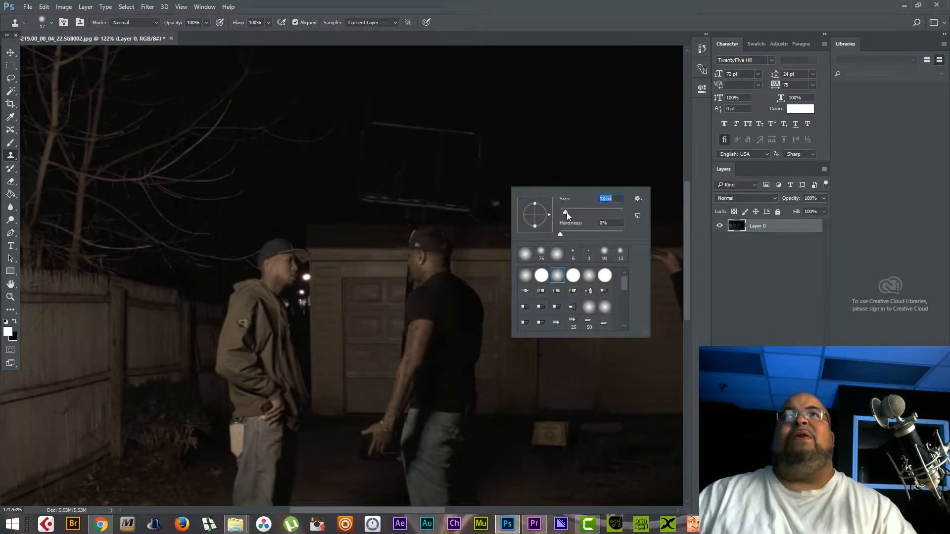
key(Return)
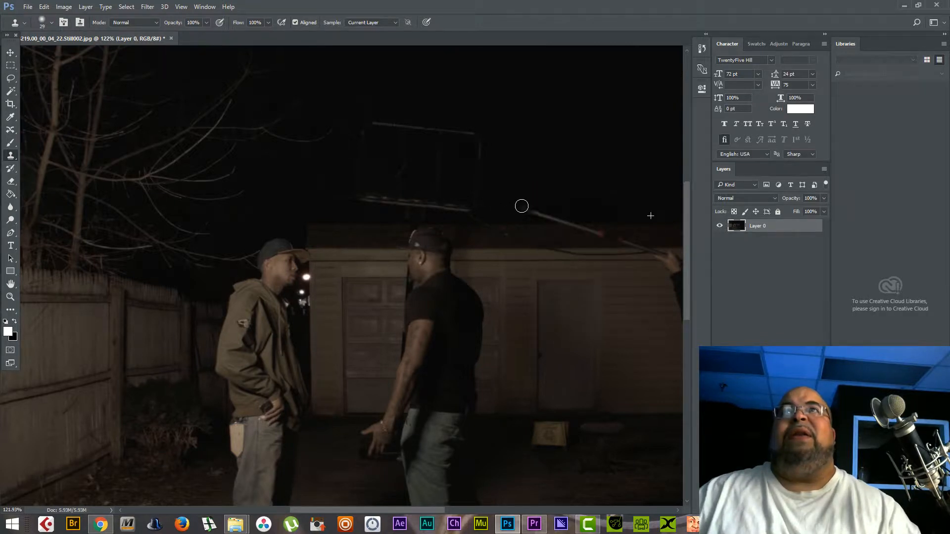
drag(528, 209, 535, 209)
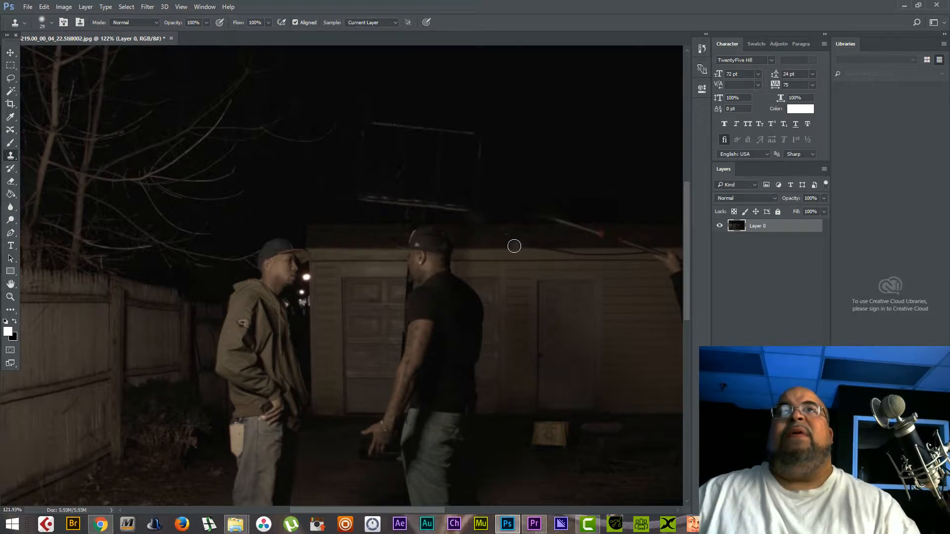
Try a Content-Aware fill of a freehand lasso selection around the boom pole above the shed roof, and undo it.
right_click(504, 207)
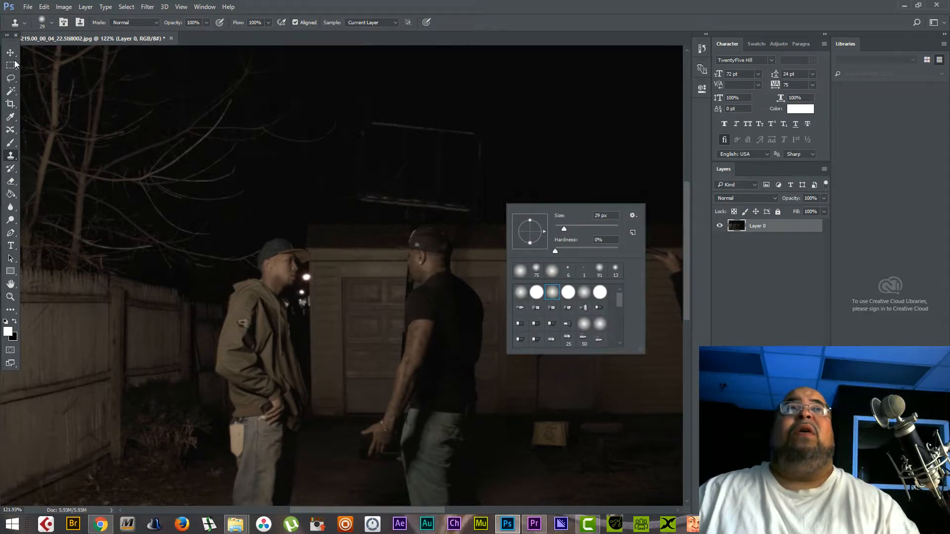
click(11, 78)
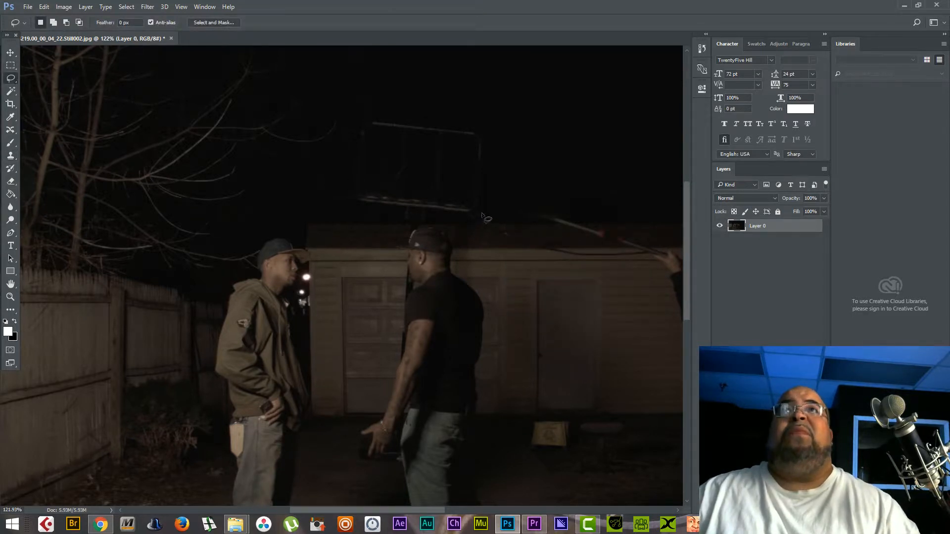
mouse_move(470, 224)
mouse_down()
mouse_move(557, 252)
mouse_move(665, 240)
mouse_move(662, 228)
mouse_move(632, 212)
mouse_move(530, 195)
mouse_move(490, 201)
mouse_up()
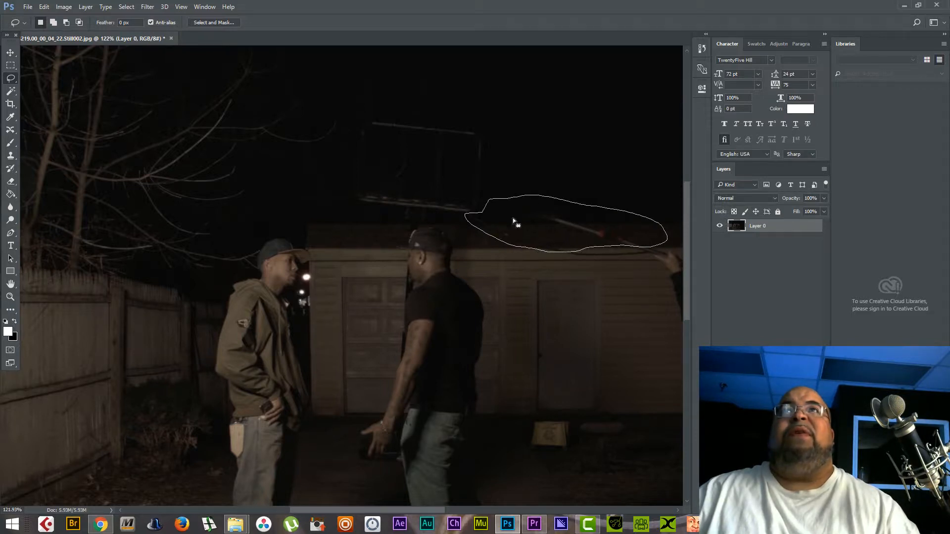
right_click(515, 218)
click(560, 362)
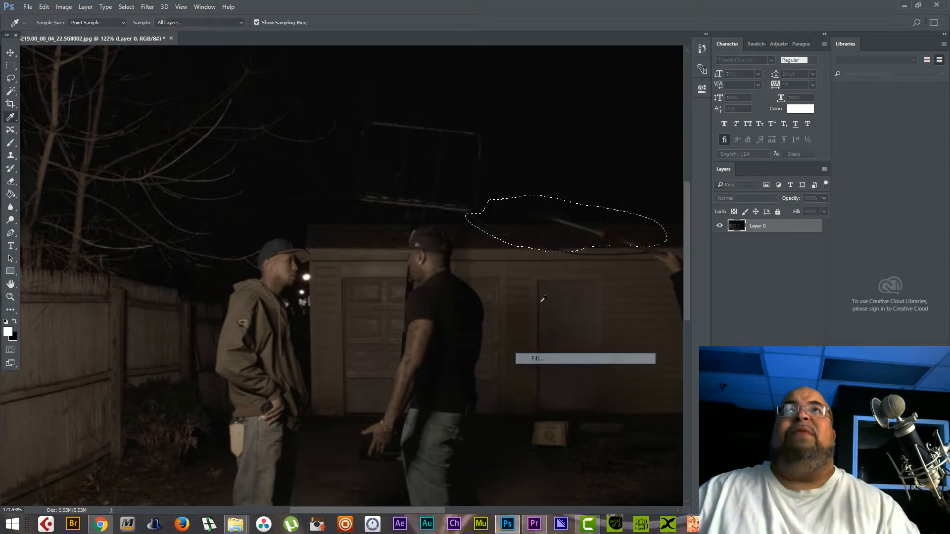
click(545, 156)
key(ctrl+d)
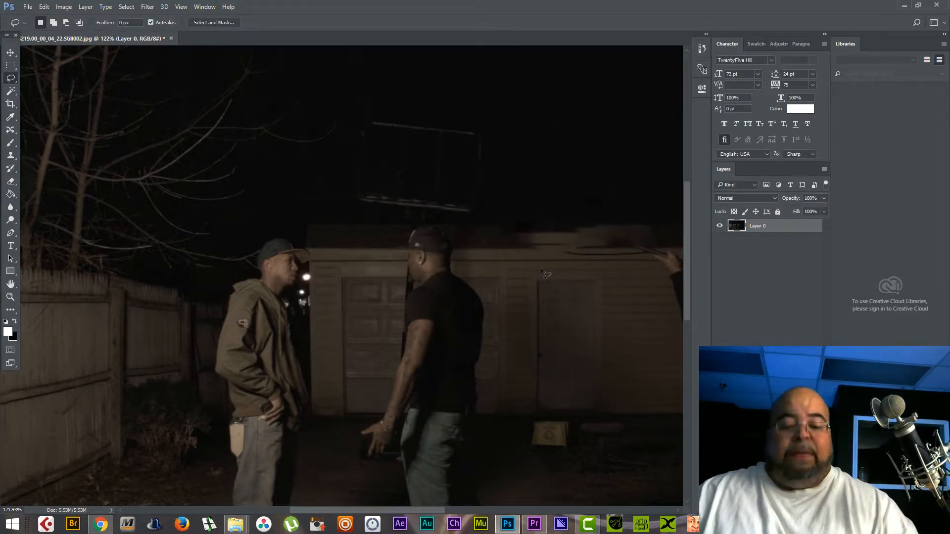
mouse_move(553, 251)
mouse_down()
mouse_move(487, 200)
mouse_move(554, 248)
mouse_up()
key(ctrl+d)
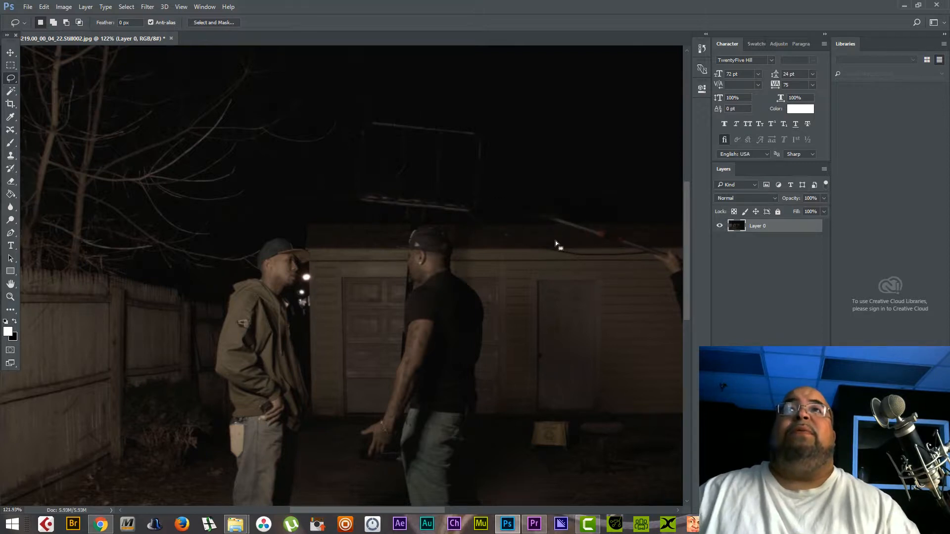
Remove the thin cable beside the backboard and the boom pole along the roofline using the Clone Stamp with a 10 px brush.
scroll(555, 240, down, 2)
scroll(553, 241, up, 5)
scroll(543, 243, up, 3)
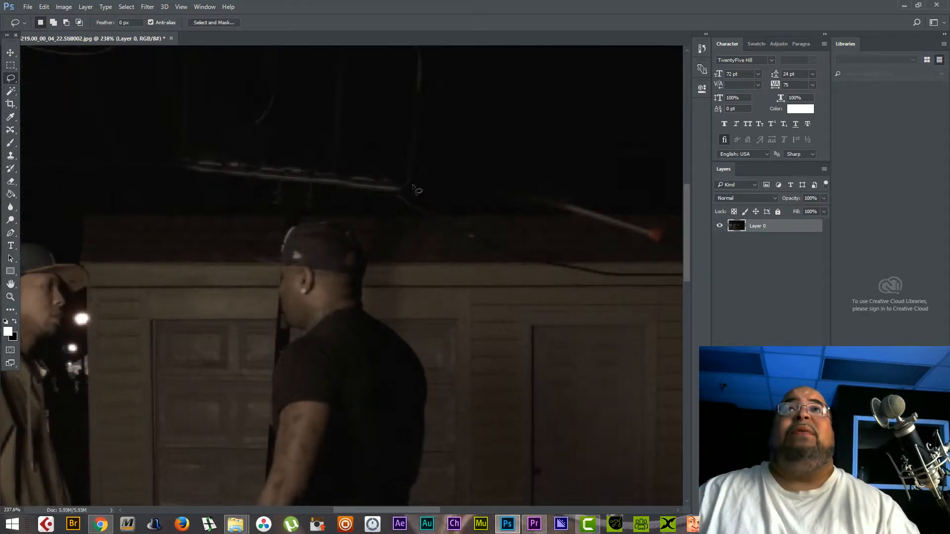
click(11, 156)
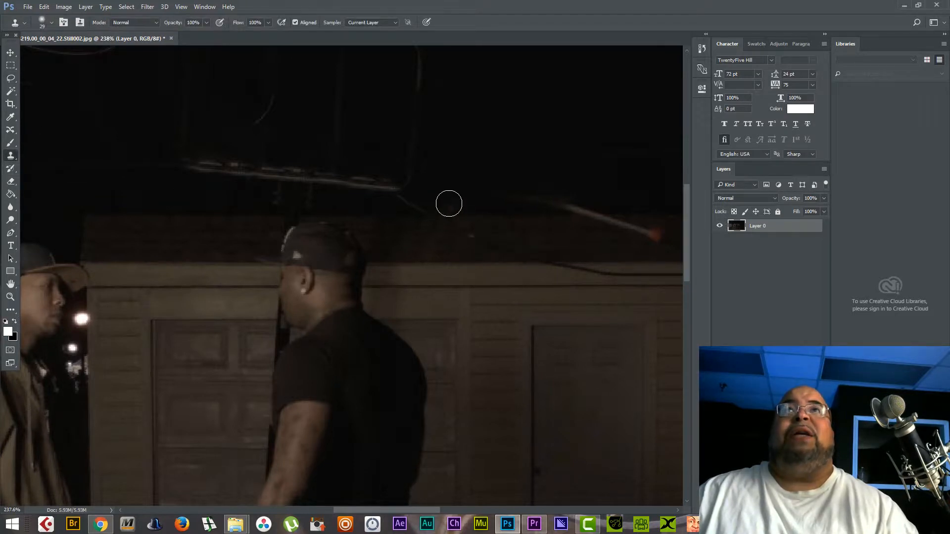
right_click(465, 202)
click(520, 229)
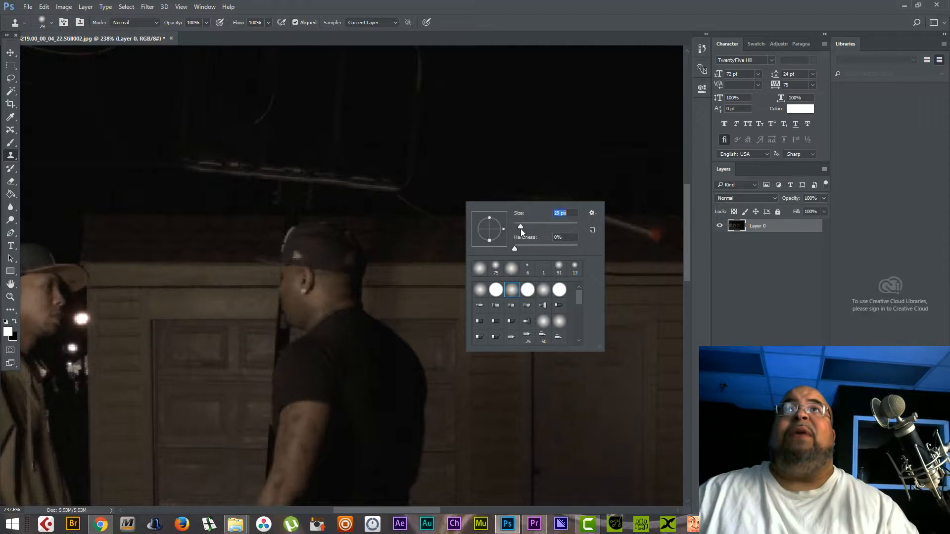
drag(518, 229, 517, 229)
click(452, 201)
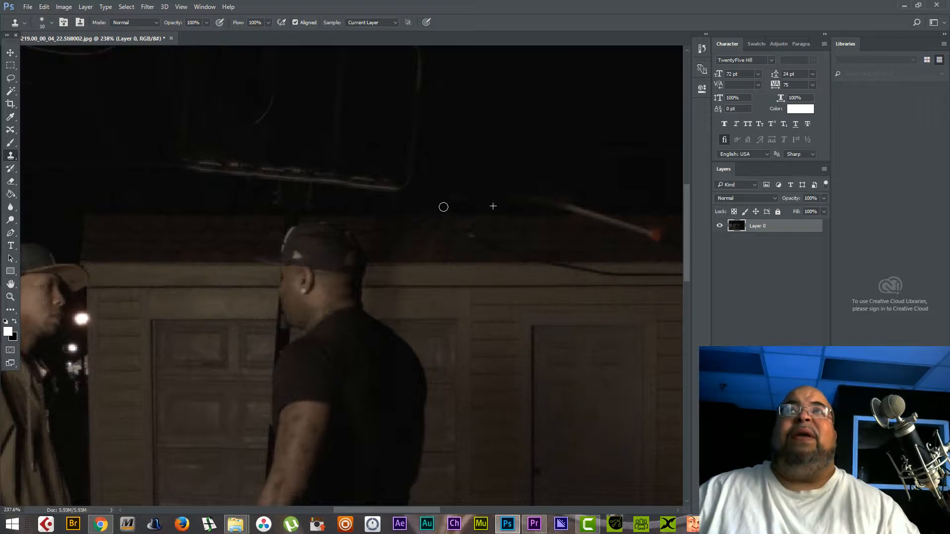
drag(443, 207, 462, 198)
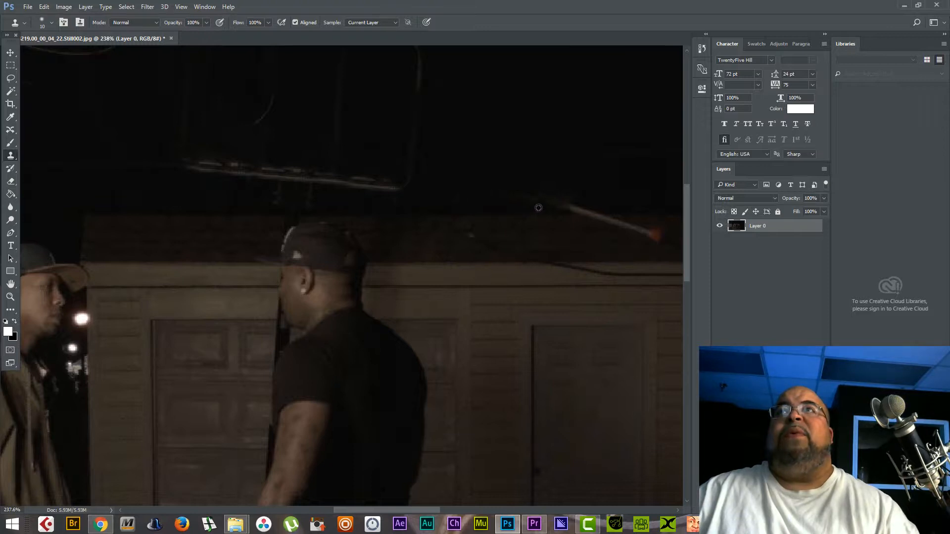
mouse_move(555, 210)
mouse_down()
mouse_move(606, 207)
mouse_move(516, 199)
mouse_move(567, 201)
mouse_up()
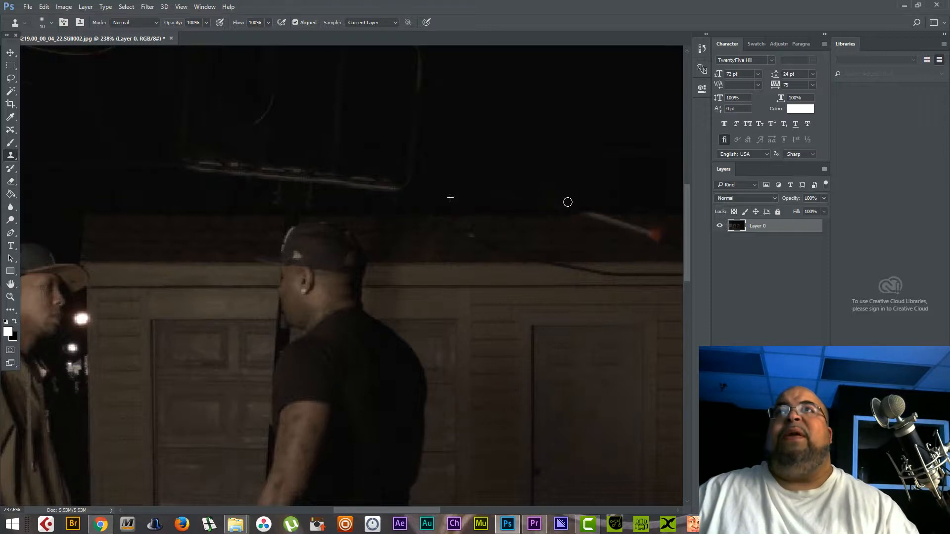
scroll(590, 227, down, 1)
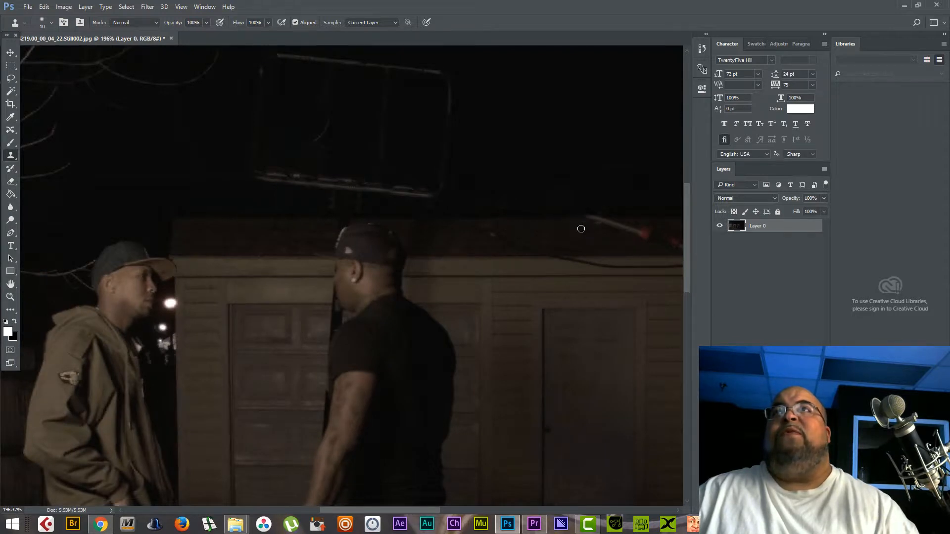
drag(613, 224, 586, 221)
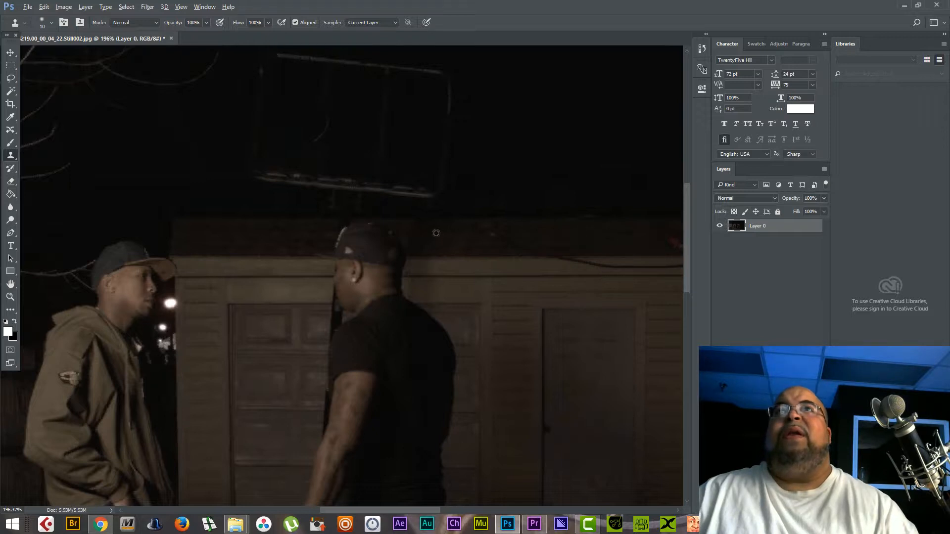
Clone clean roof texture over the cable and light spots on the shed roof and restore the roof's lower edge.
alt+click(455, 250)
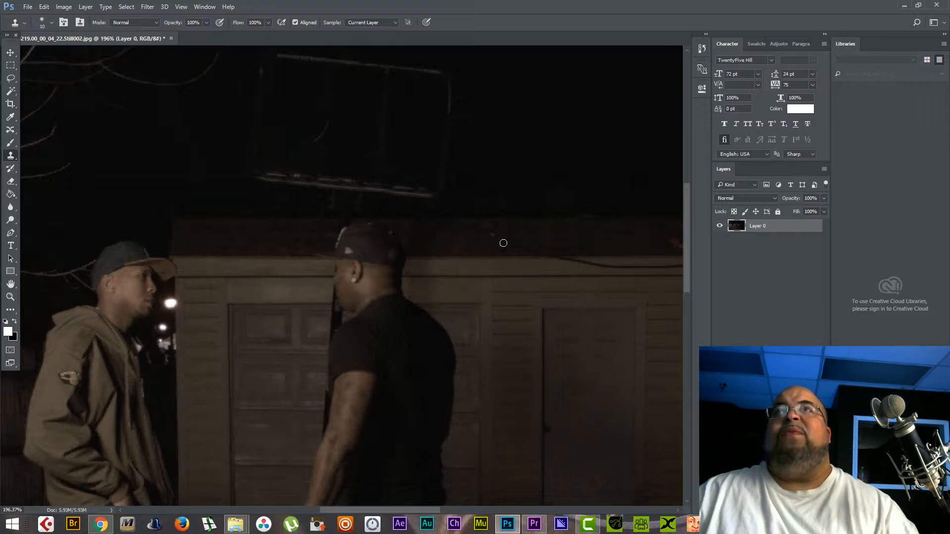
mouse_move(500, 241)
mouse_down()
mouse_move(473, 222)
mouse_move(553, 253)
mouse_up()
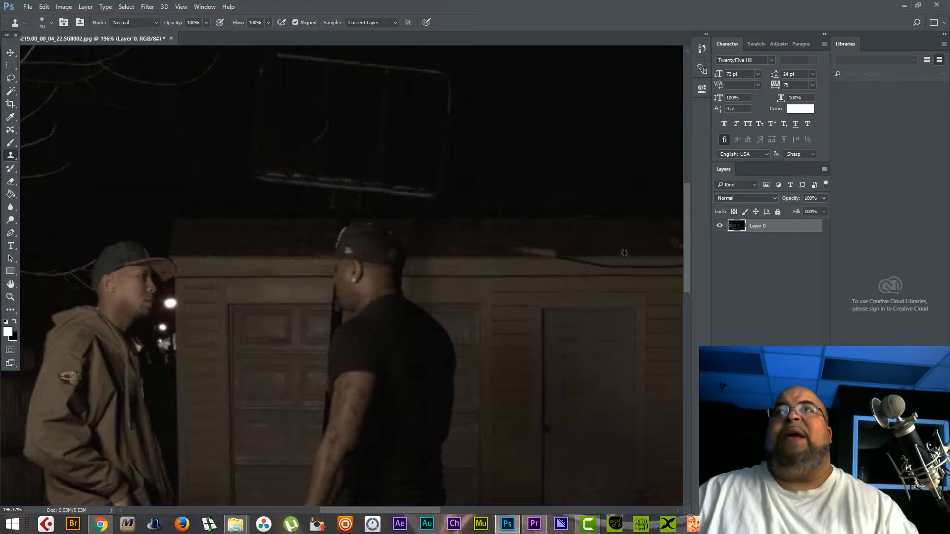
drag(564, 252, 501, 250)
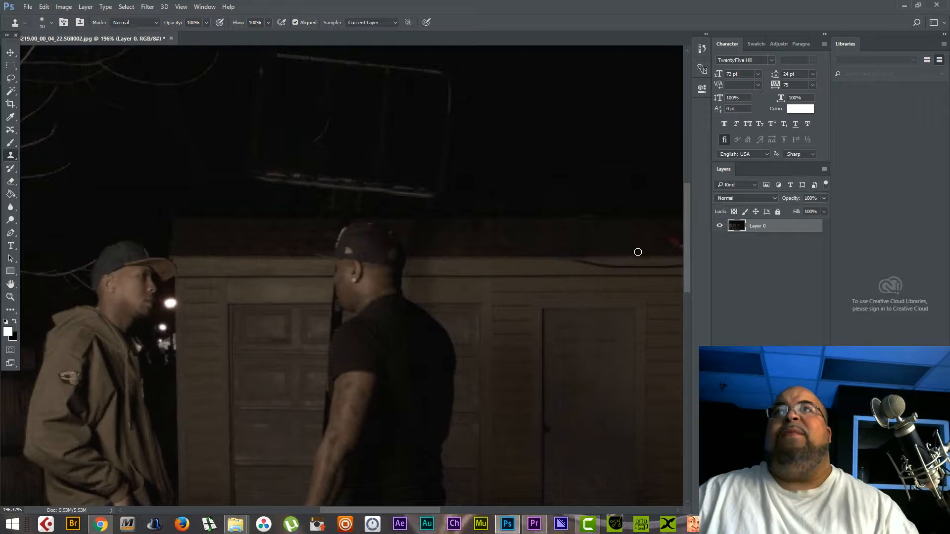
Clone roof texture over the pole's red section and the pole segment leading to the operator's hand, repairing the roof edge.
scroll(638, 252, down, 5)
scroll(520, 239, up, 3)
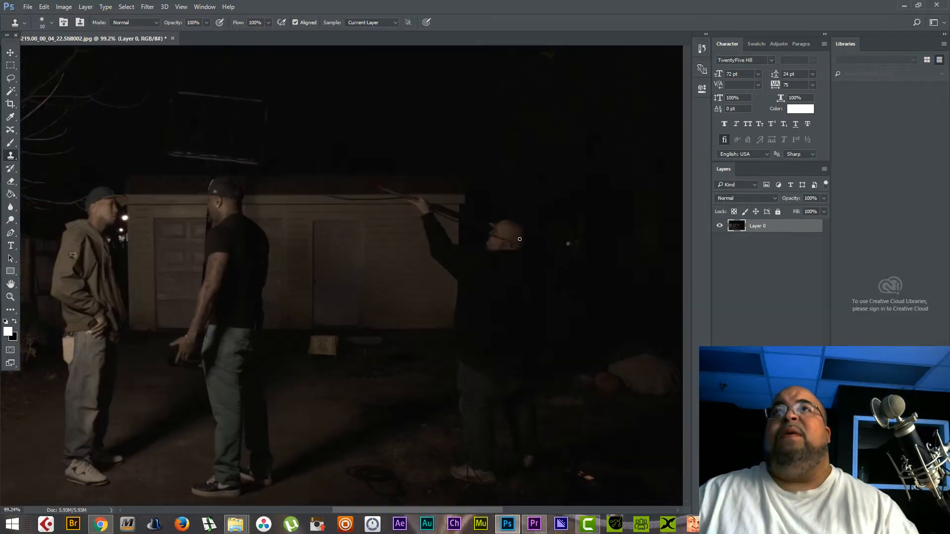
scroll(434, 212, up, 4)
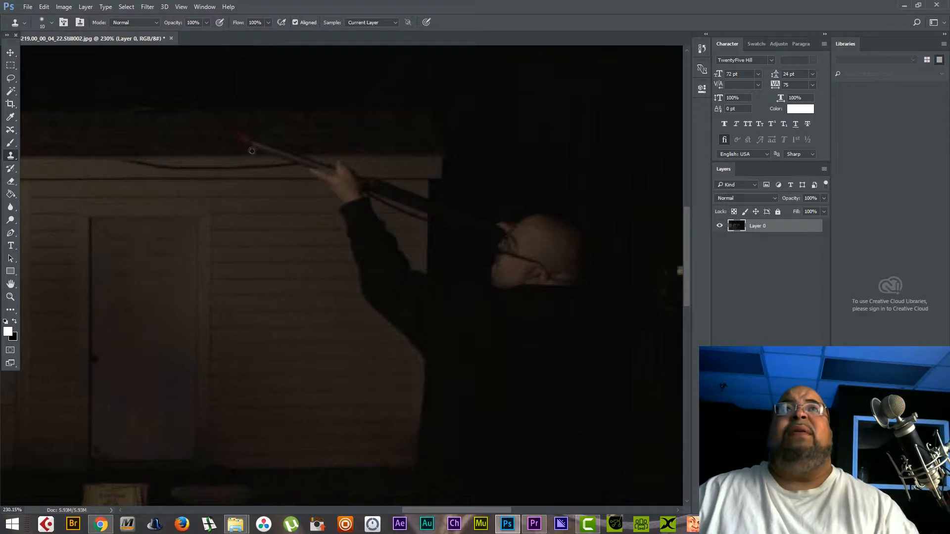
mouse_move(248, 147)
mouse_down()
mouse_move(289, 150)
mouse_move(273, 147)
mouse_up()
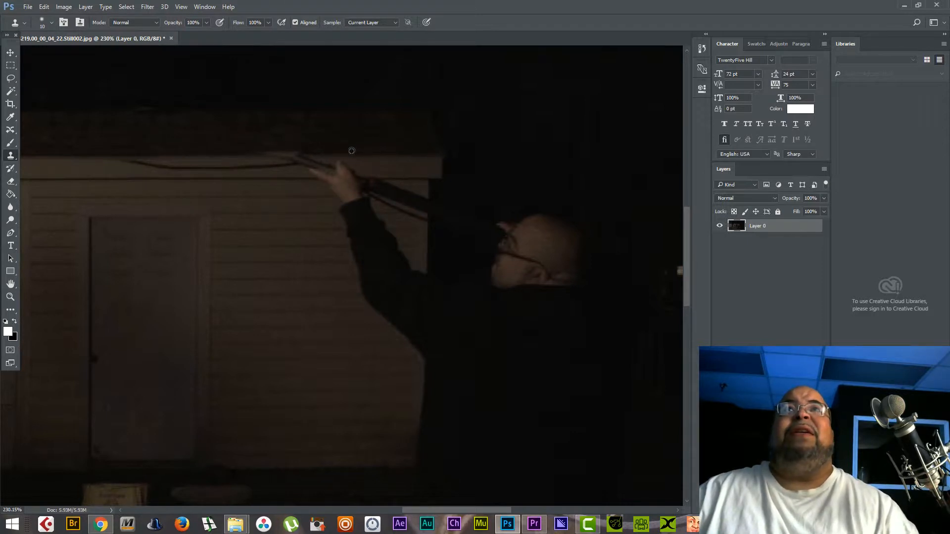
drag(293, 151, 250, 155)
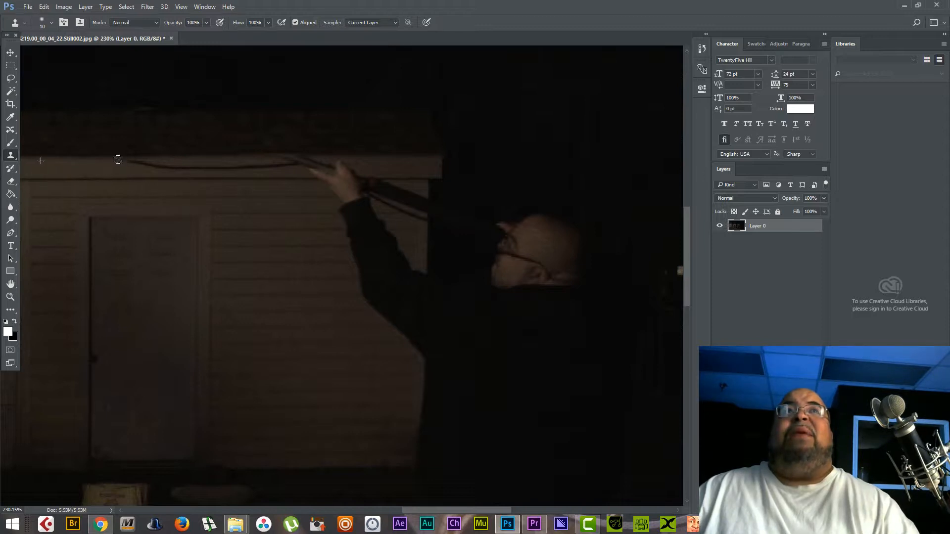
Clone out the cable hanging across the shed's fascia board, enlarging the Clone Stamp brush to 17 px for its remaining end.
drag(118, 159, 213, 170)
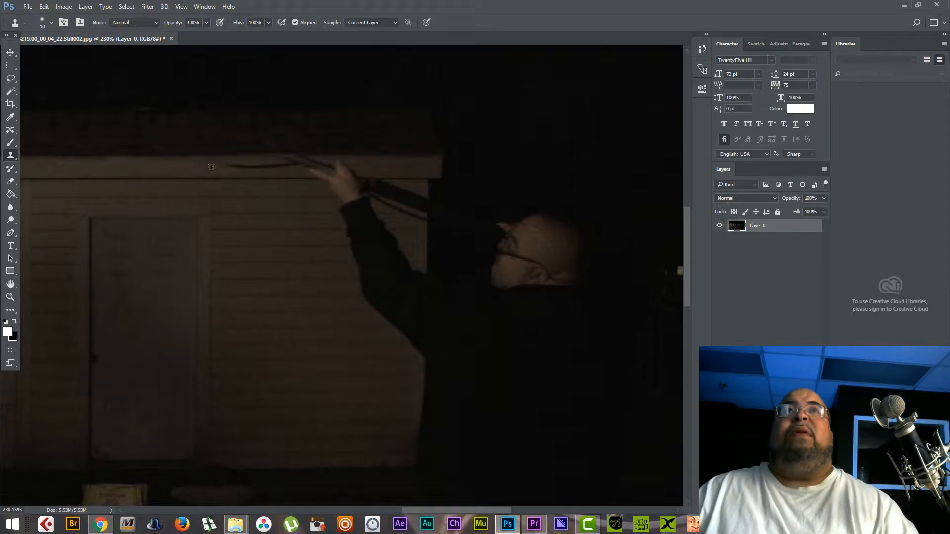
mouse_move(231, 166)
mouse_down()
mouse_move(290, 163)
mouse_move(307, 188)
mouse_up()
right_click(252, 164)
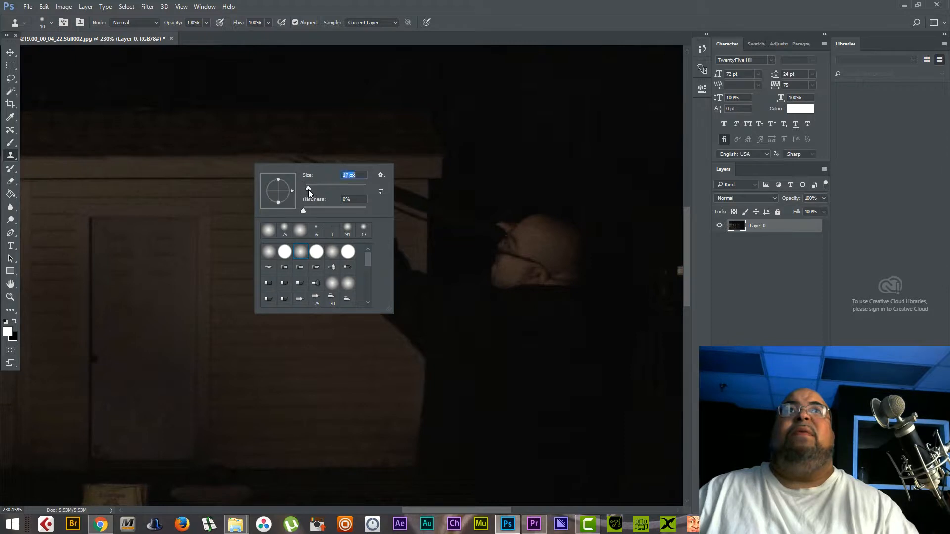
alt+click(177, 166)
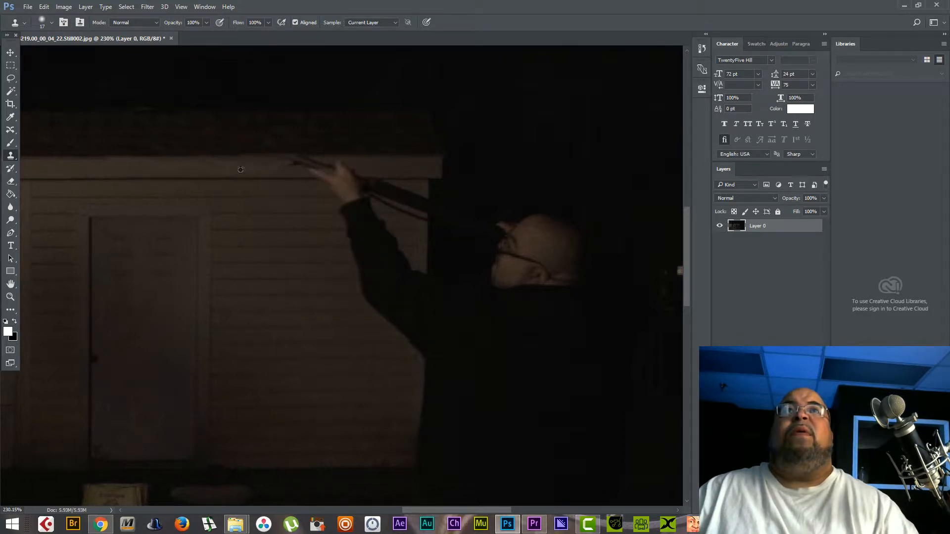
alt+click(222, 170)
drag(257, 167, 275, 164)
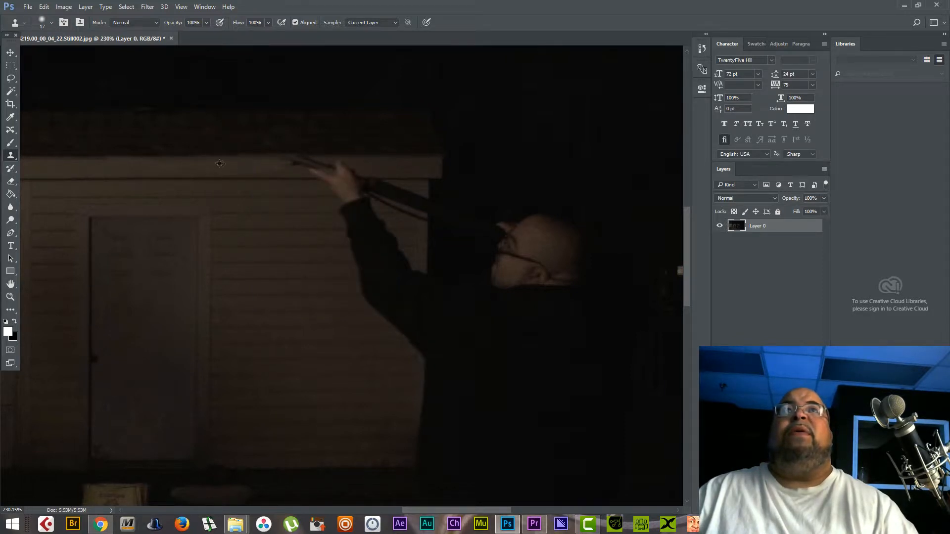
Cover the pole end and the operator's fingers with cloned fascia board and even out the board's edges.
alt+click(169, 166)
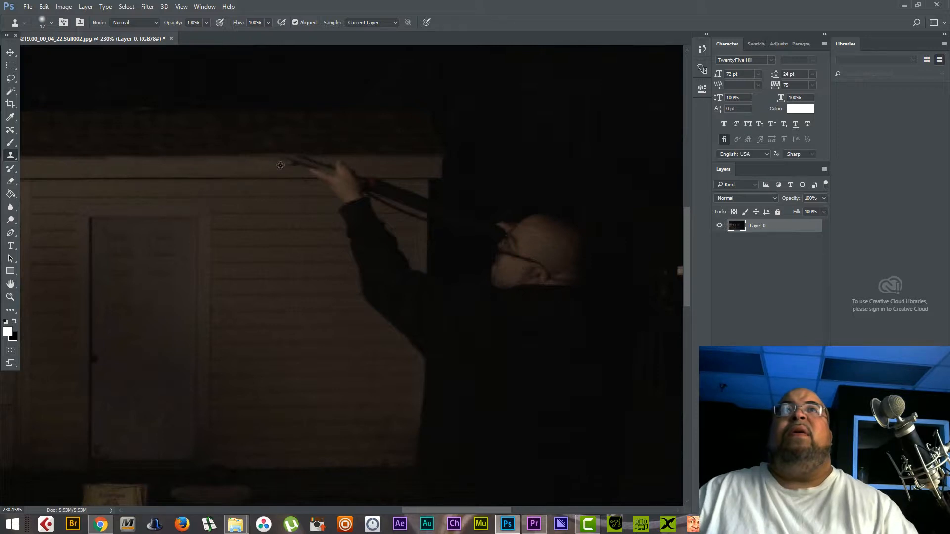
mouse_move(284, 165)
mouse_down()
mouse_move(348, 163)
mouse_move(252, 168)
mouse_up()
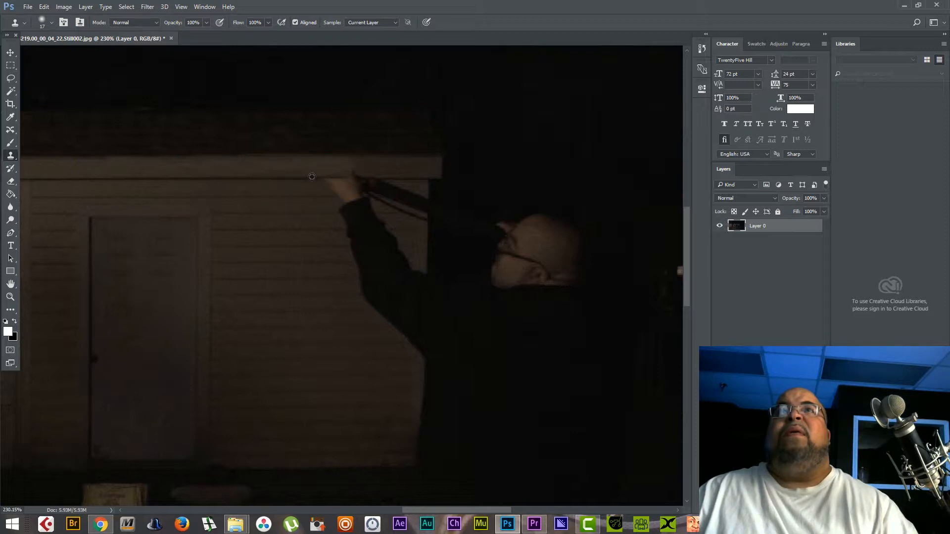
drag(319, 173, 426, 181)
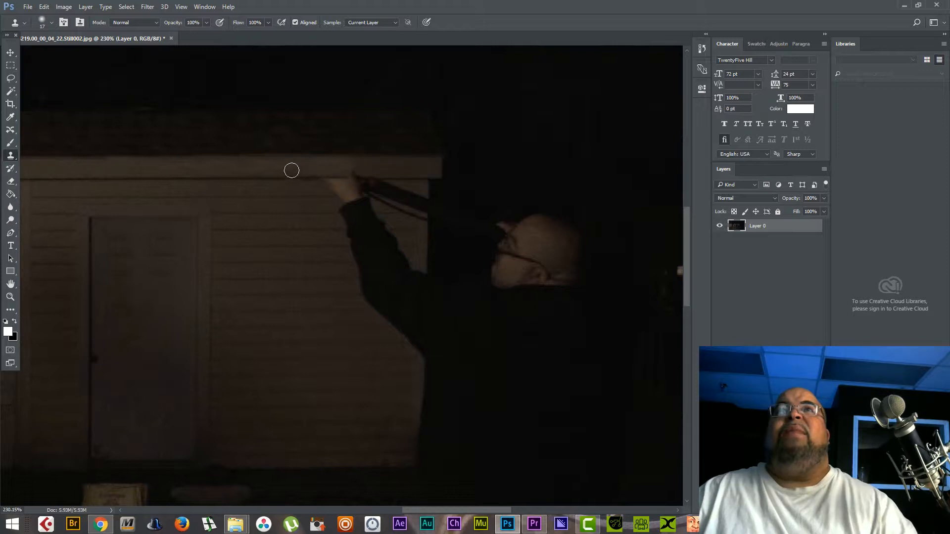
mouse_move(292, 168)
mouse_down()
mouse_move(374, 169)
mouse_move(326, 165)
mouse_move(346, 163)
mouse_up()
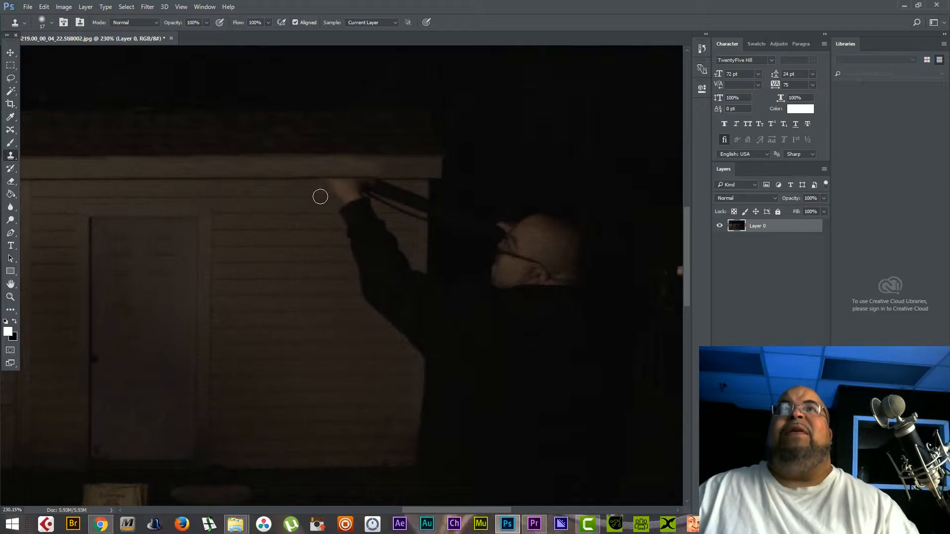
Clone shed siding over the operator's hand and pole, and a copy of the shed door over most of the raised arm.
mouse_move(320, 197)
mouse_down()
mouse_move(432, 194)
mouse_move(322, 184)
mouse_up()
mouse_move(377, 191)
mouse_down()
mouse_move(456, 191)
mouse_move(428, 198)
mouse_up()
alt+click(456, 192)
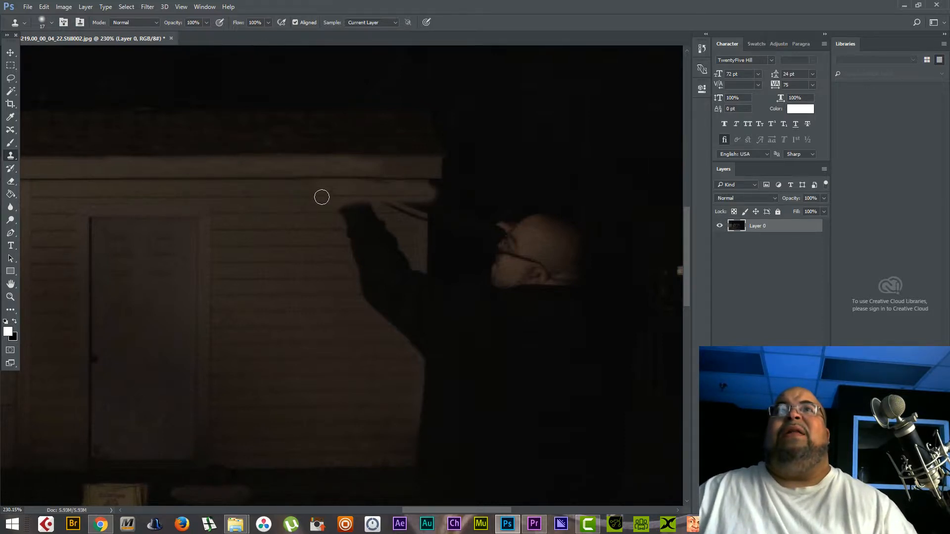
mouse_move(322, 197)
mouse_down()
mouse_move(383, 202)
mouse_move(333, 209)
mouse_move(403, 218)
mouse_move(345, 211)
mouse_move(368, 222)
mouse_move(340, 219)
mouse_move(374, 240)
mouse_move(363, 248)
mouse_move(353, 238)
mouse_move(351, 270)
mouse_move(388, 239)
mouse_move(366, 276)
mouse_move(383, 232)
mouse_move(377, 238)
mouse_move(364, 275)
mouse_move(371, 297)
mouse_move(393, 237)
mouse_move(392, 273)
mouse_move(367, 312)
mouse_move(353, 269)
mouse_move(325, 304)
mouse_move(310, 208)
mouse_move(283, 223)
mouse_move(282, 209)
mouse_move(317, 209)
mouse_move(315, 269)
mouse_move(301, 243)
mouse_move(263, 226)
mouse_move(283, 289)
mouse_move(252, 243)
mouse_move(258, 207)
mouse_move(249, 203)
mouse_move(335, 204)
mouse_move(240, 283)
mouse_move(252, 355)
mouse_move(262, 314)
mouse_move(290, 291)
mouse_move(292, 366)
mouse_move(369, 345)
mouse_move(352, 304)
mouse_move(330, 354)
mouse_move(364, 353)
mouse_move(354, 354)
mouse_move(340, 400)
mouse_move(328, 351)
mouse_move(291, 372)
mouse_move(281, 352)
mouse_move(261, 379)
mouse_move(252, 372)
mouse_move(231, 422)
mouse_move(241, 458)
mouse_move(251, 439)
mouse_move(241, 472)
mouse_move(298, 386)
mouse_move(292, 480)
mouse_move(340, 437)
mouse_move(341, 454)
mouse_move(358, 467)
mouse_move(388, 450)
mouse_move(369, 452)
mouse_move(358, 400)
mouse_move(369, 298)
mouse_move(358, 460)
mouse_move(246, 460)
mouse_move(246, 425)
mouse_move(231, 454)
mouse_move(254, 433)
mouse_up()
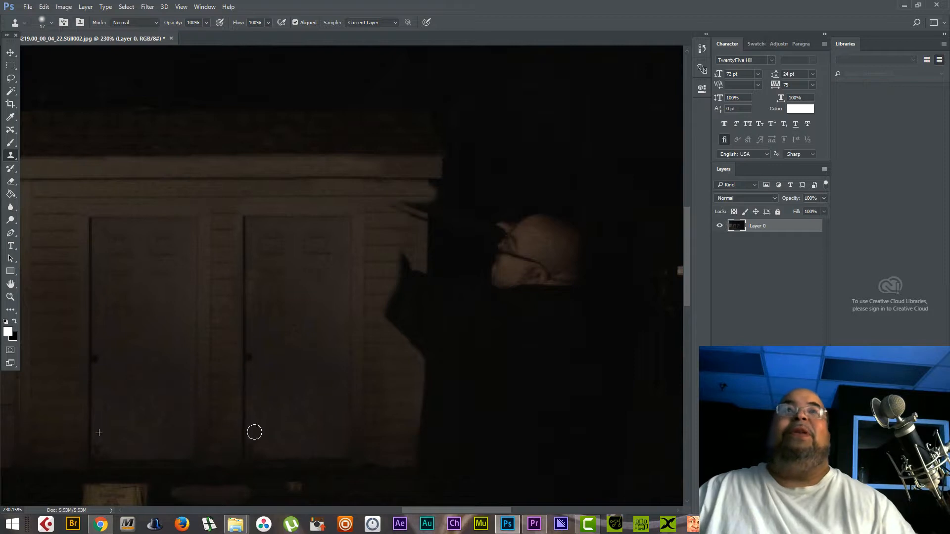
Undo the cloned copy of the shed door beside the operator's raised arm.
scroll(195, 324, down, 5)
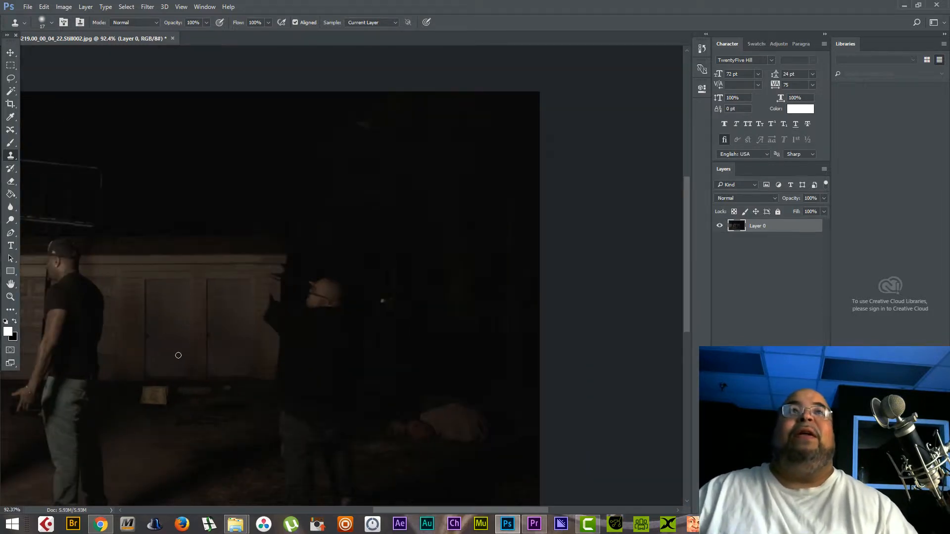
scroll(154, 367, down, 2)
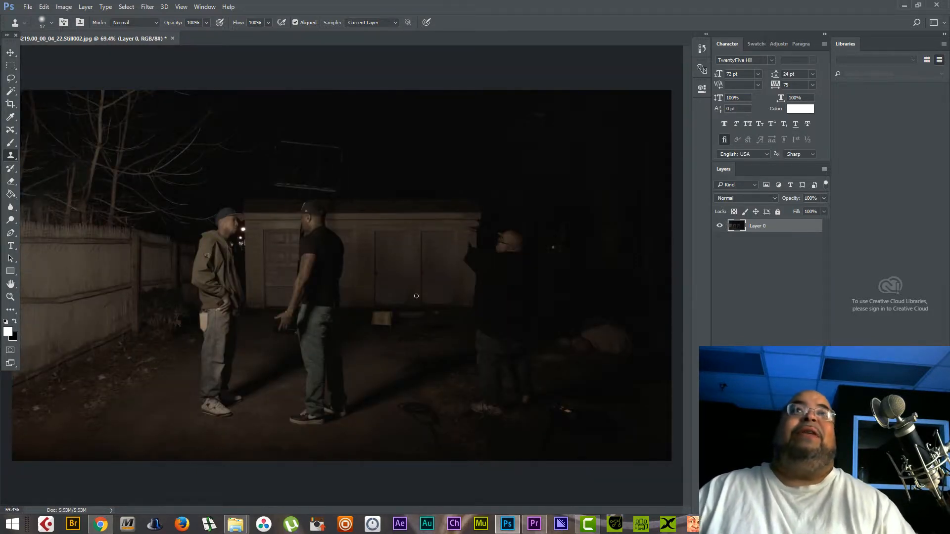
scroll(428, 298, up, 2)
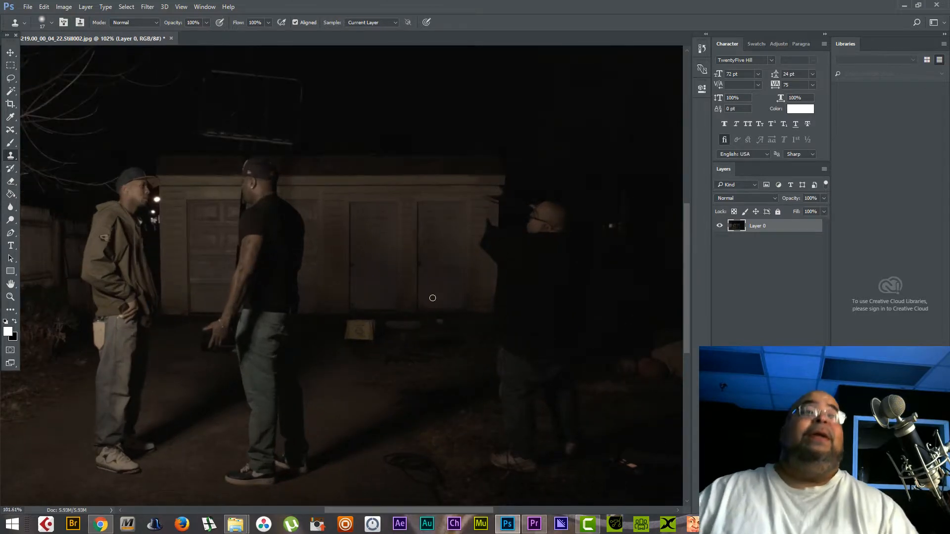
scroll(432, 298, up, 4)
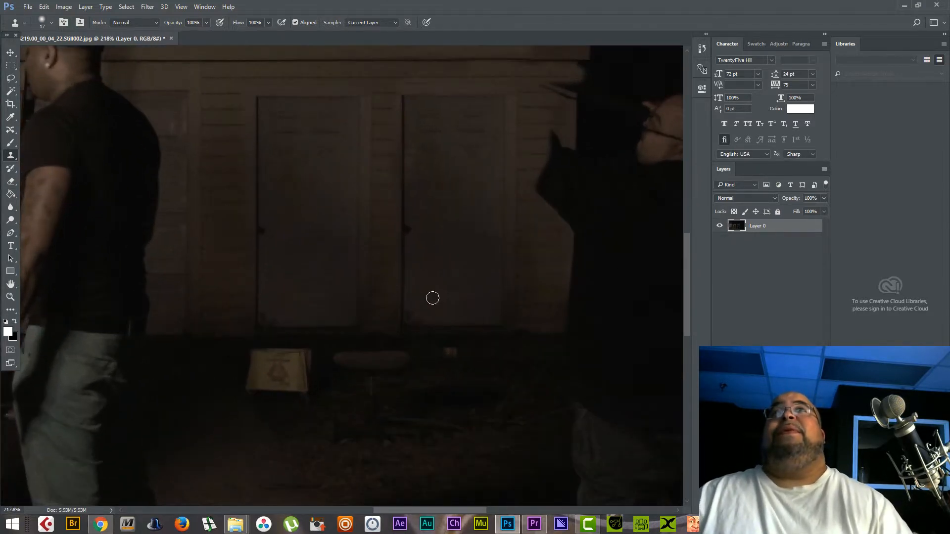
scroll(458, 250, down, 2)
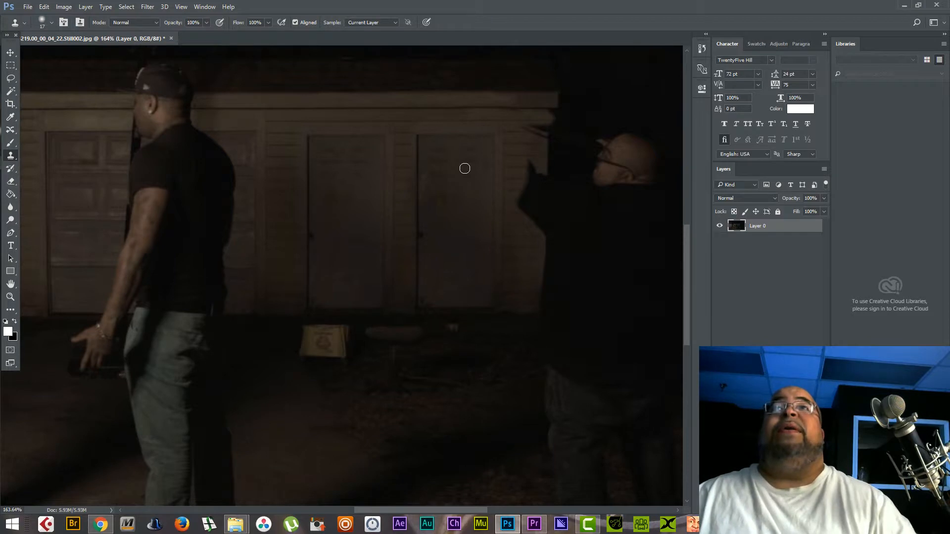
key(ctrl+z)
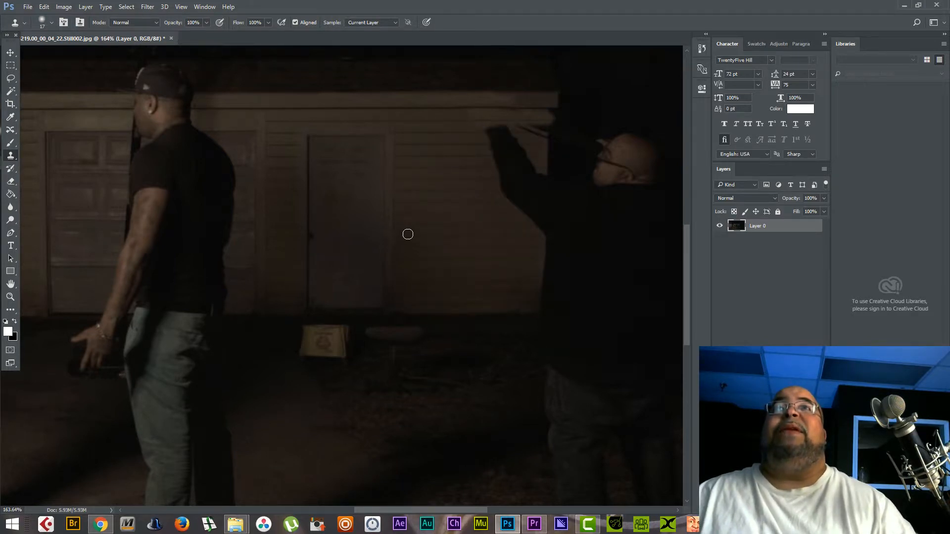
scroll(403, 241, up, 4)
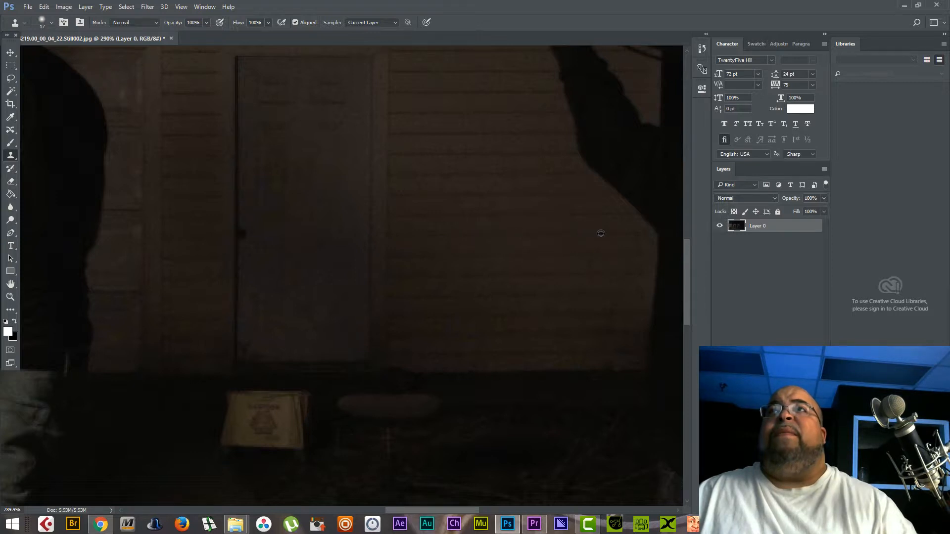
drag(650, 232, 653, 123)
mouse_move(637, 193)
mouse_down()
mouse_move(630, 108)
mouse_move(628, 198)
mouse_move(642, 141)
mouse_up()
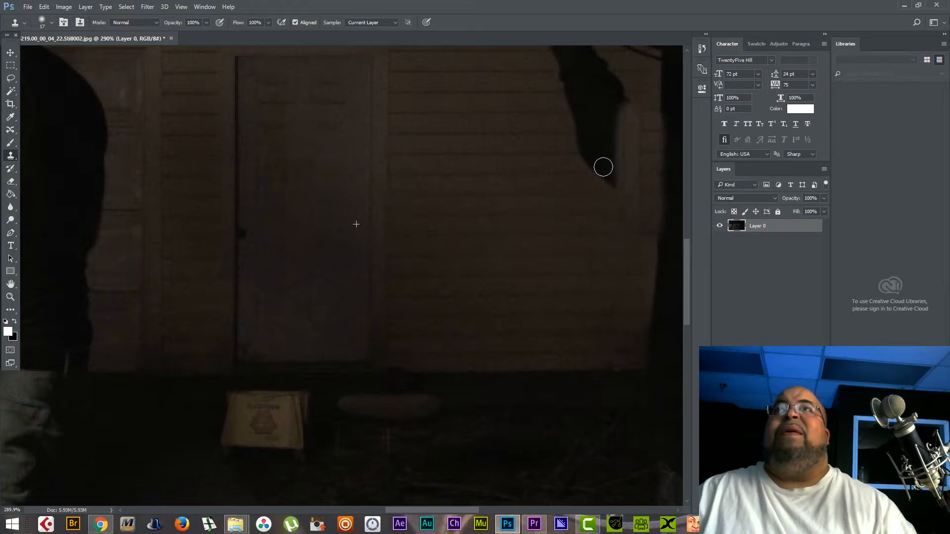
mouse_move(603, 167)
mouse_down()
mouse_move(603, 191)
mouse_move(617, 97)
mouse_move(597, 161)
mouse_move(582, 175)
mouse_up()
key(ctrl+z)
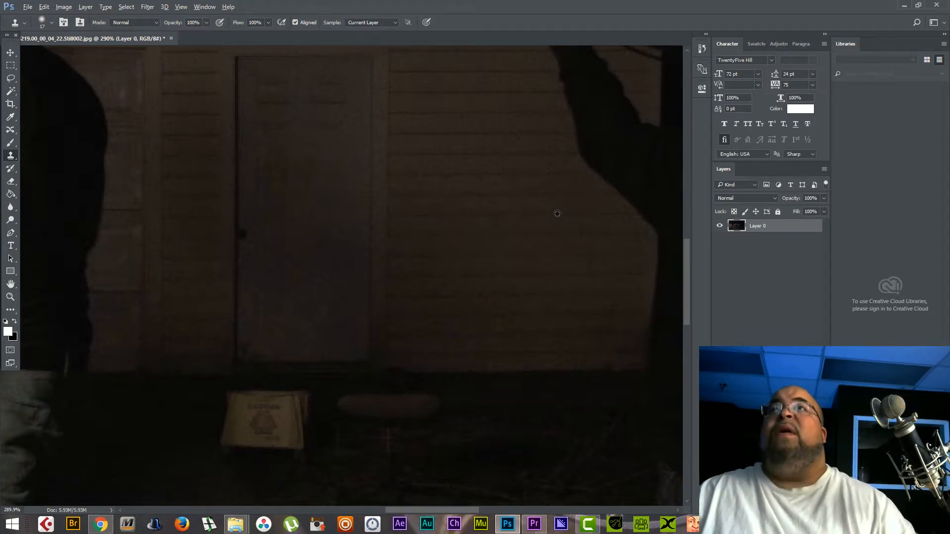
Clone shed siding over the operator's raised arm and over the hand and sleeve remaining just below the fascia board.
mouse_move(636, 214)
mouse_down()
mouse_move(574, 198)
mouse_move(633, 187)
mouse_move(594, 185)
mouse_move(616, 178)
mouse_move(593, 166)
mouse_move(620, 156)
mouse_move(581, 154)
mouse_move(614, 146)
mouse_move(581, 135)
mouse_move(610, 128)
mouse_move(561, 127)
mouse_move(604, 106)
mouse_move(558, 104)
mouse_move(582, 94)
mouse_move(551, 89)
mouse_move(582, 80)
mouse_move(547, 83)
mouse_move(620, 72)
mouse_move(591, 86)
mouse_move(634, 85)
mouse_move(591, 98)
mouse_move(629, 102)
mouse_move(618, 110)
mouse_move(627, 119)
mouse_move(620, 130)
mouse_move(635, 126)
mouse_move(627, 147)
mouse_move(643, 122)
mouse_move(645, 159)
mouse_move(641, 121)
mouse_up()
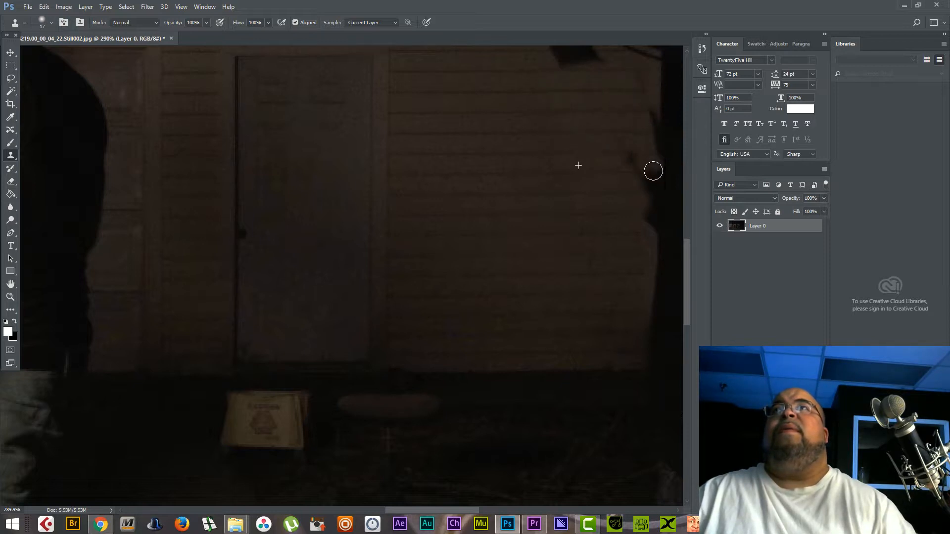
mouse_move(653, 170)
mouse_down()
mouse_move(624, 143)
mouse_move(624, 165)
mouse_move(603, 179)
mouse_move(576, 169)
mouse_move(563, 130)
mouse_move(575, 146)
mouse_move(562, 185)
mouse_up()
scroll(562, 184, down, 10)
scroll(559, 122, up, 11)
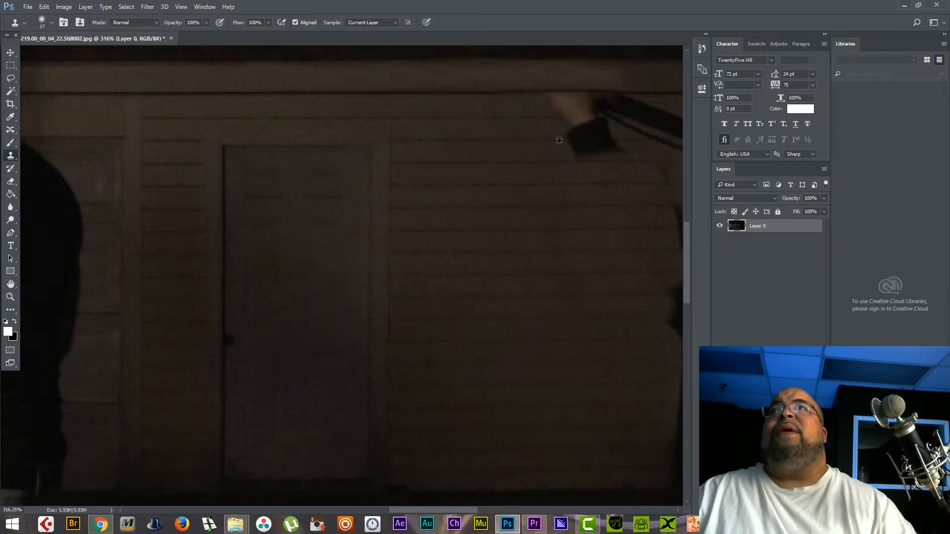
mouse_move(559, 140)
mouse_down()
mouse_move(610, 138)
mouse_move(571, 152)
mouse_move(618, 146)
mouse_move(584, 133)
mouse_move(581, 122)
mouse_move(600, 117)
mouse_move(554, 110)
mouse_move(630, 104)
mouse_move(599, 108)
mouse_up()
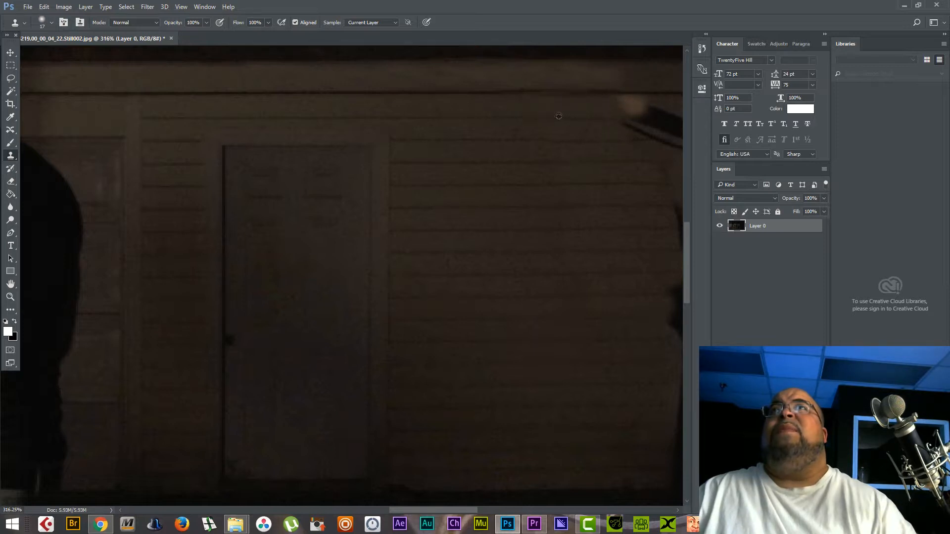
mouse_move(619, 110)
mouse_down()
mouse_move(644, 105)
mouse_move(619, 131)
mouse_up()
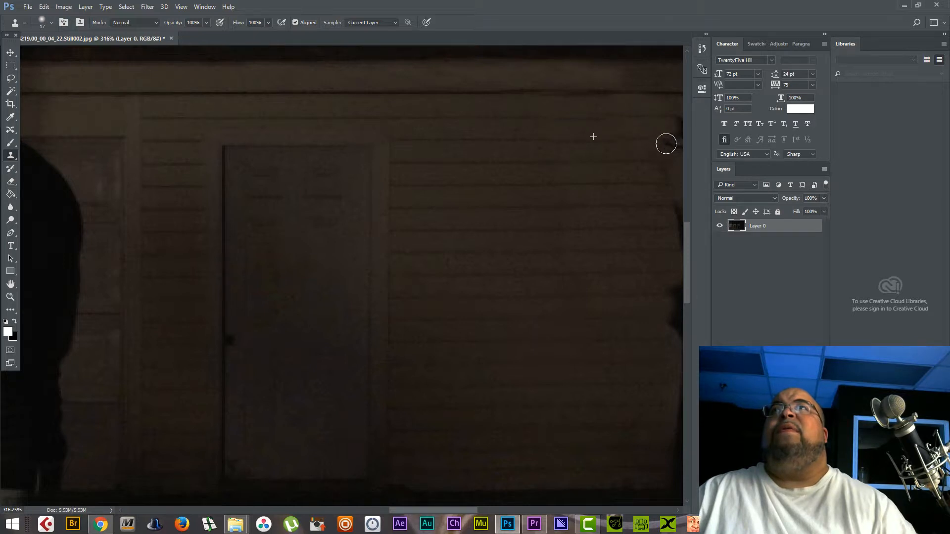
Clone out the last arm remnants along the shed's outer corner and even out the siding's vertical edge.
scroll(634, 155, down, 5)
scroll(636, 158, up, 6)
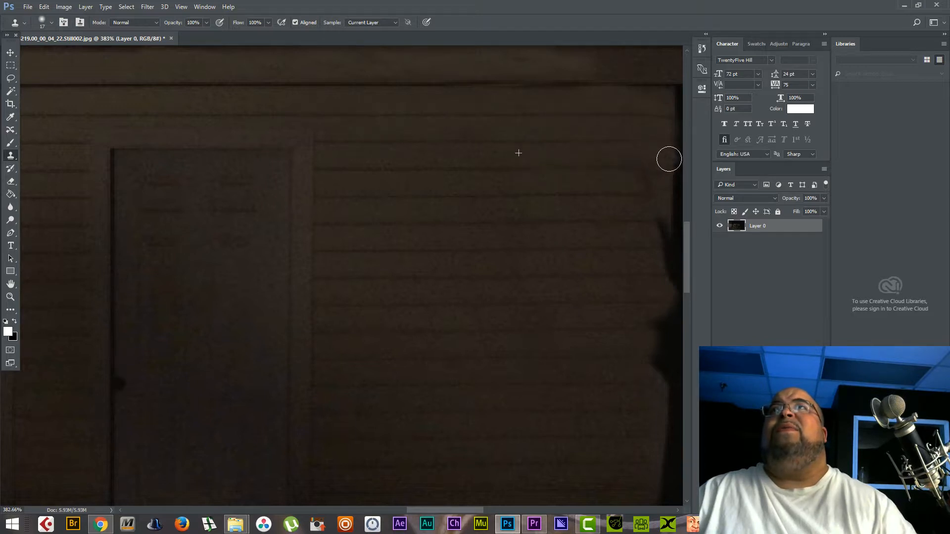
scroll(630, 236, down, 2)
scroll(630, 235, down, 1)
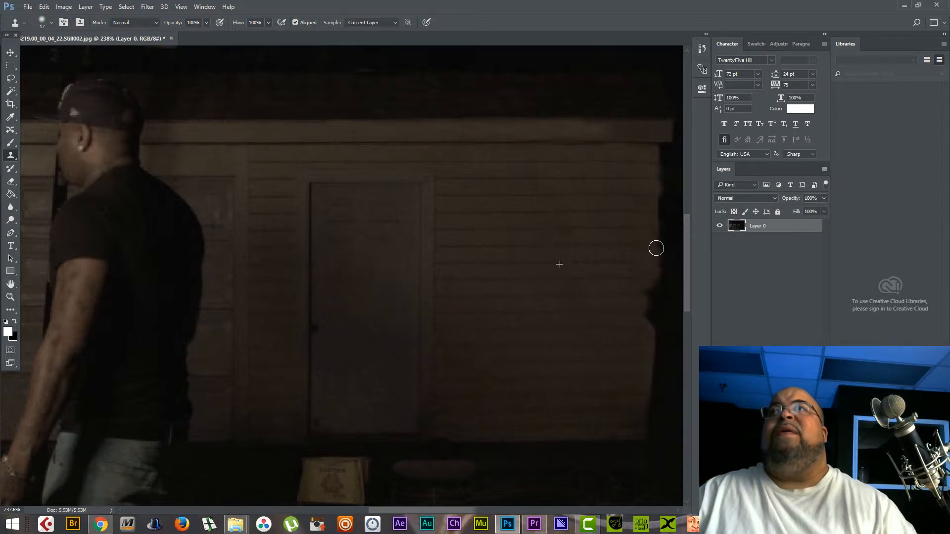
scroll(626, 324, down, 5)
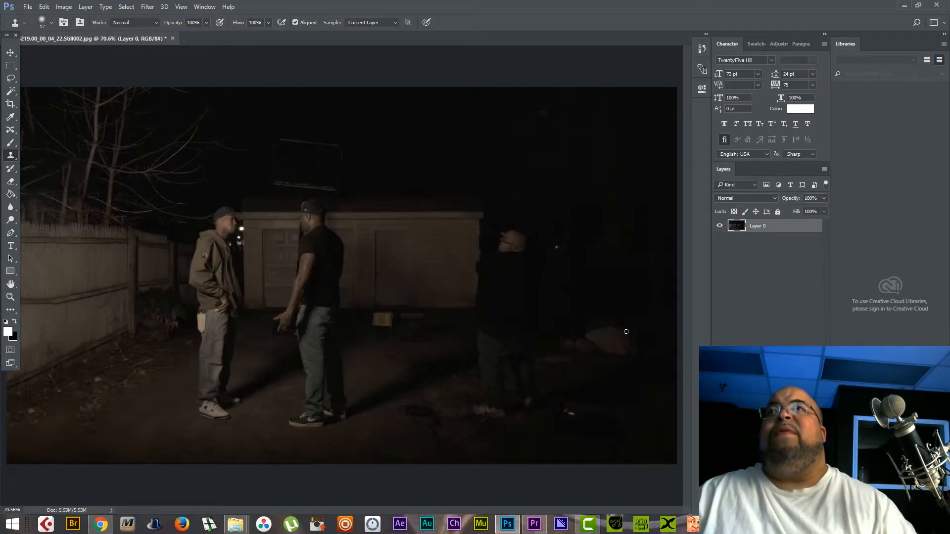
scroll(549, 304, up, 2)
scroll(520, 292, up, 3)
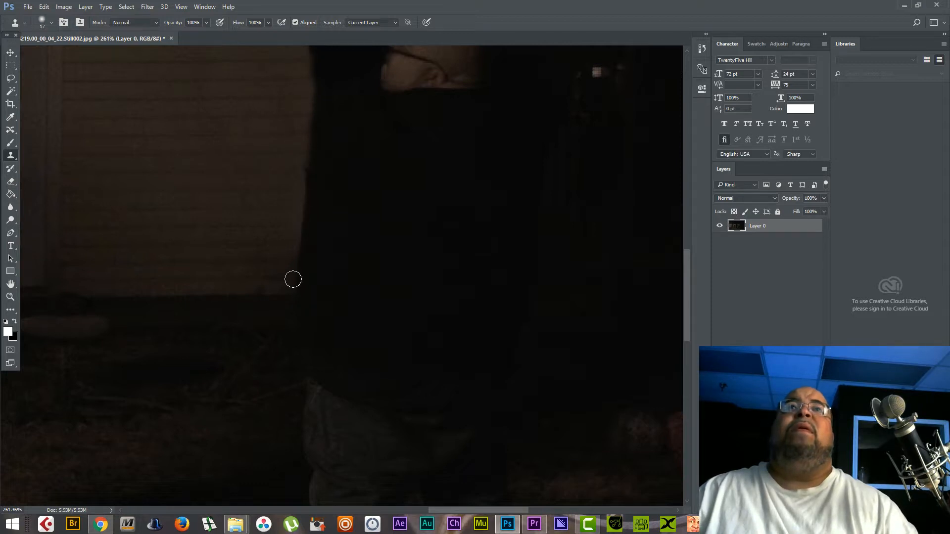
Try to cover the area in front of the operator's face and shoulder with the Clone Stamp.
scroll(320, 333, down, 4)
scroll(321, 333, up, 1)
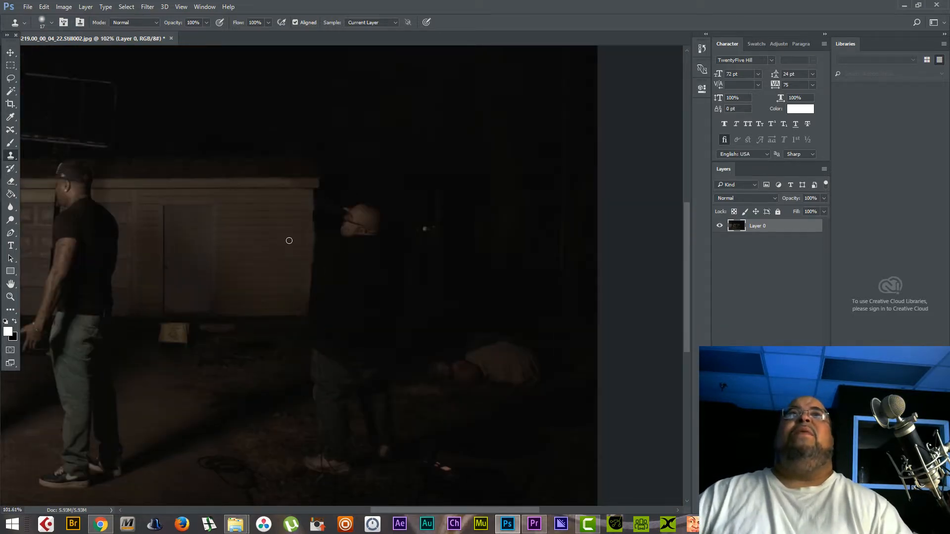
scroll(289, 240, up, 5)
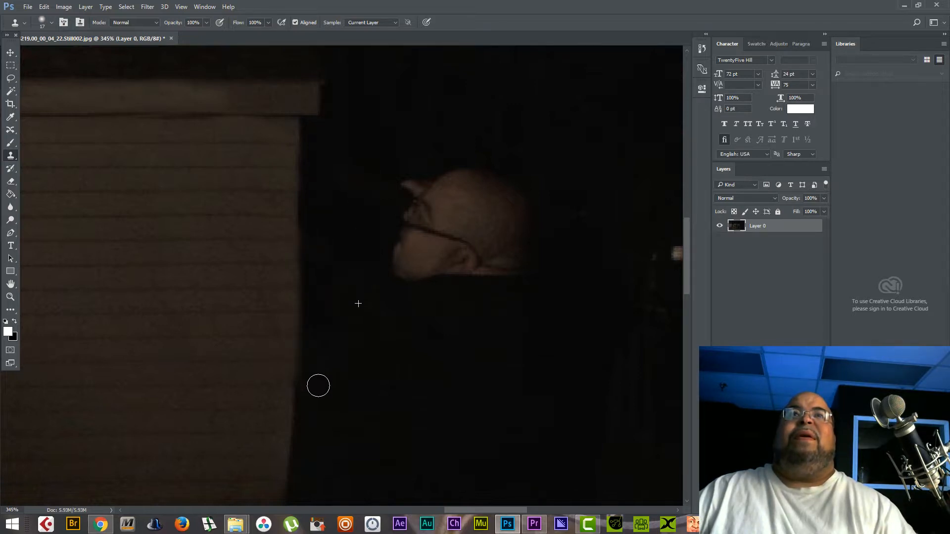
drag(363, 286, 362, 320)
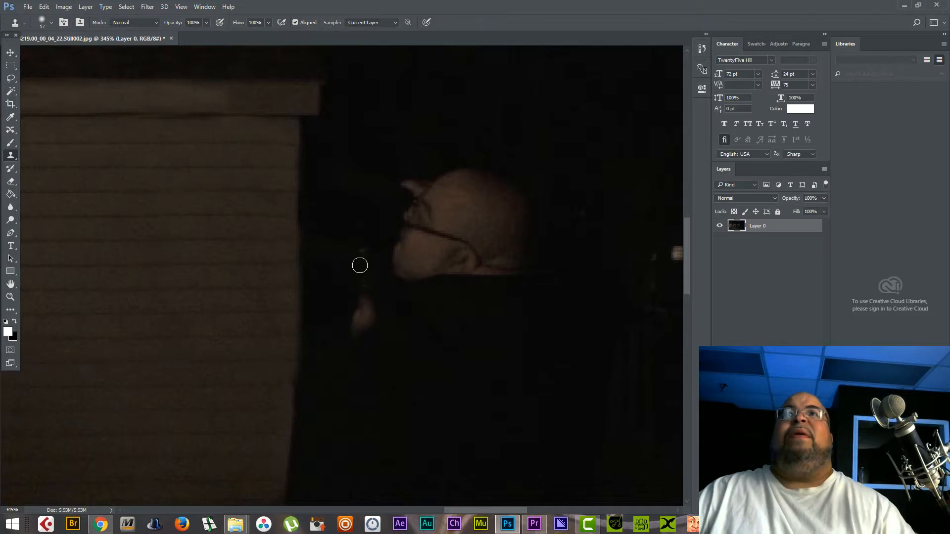
scroll(360, 266, down, 6)
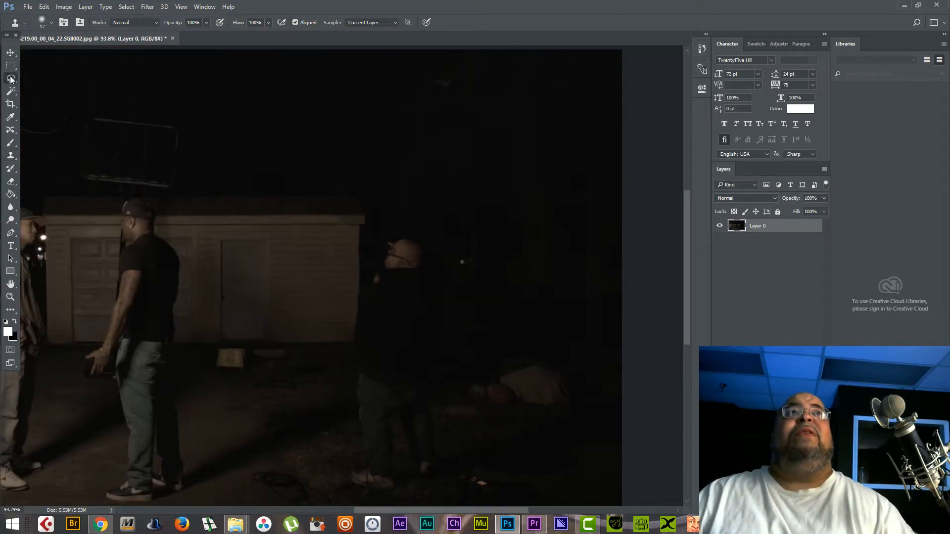
Lasso the operator from head to shoes, replace him with a Content-Aware fill at 100% opacity, and deselect.
click(11, 78)
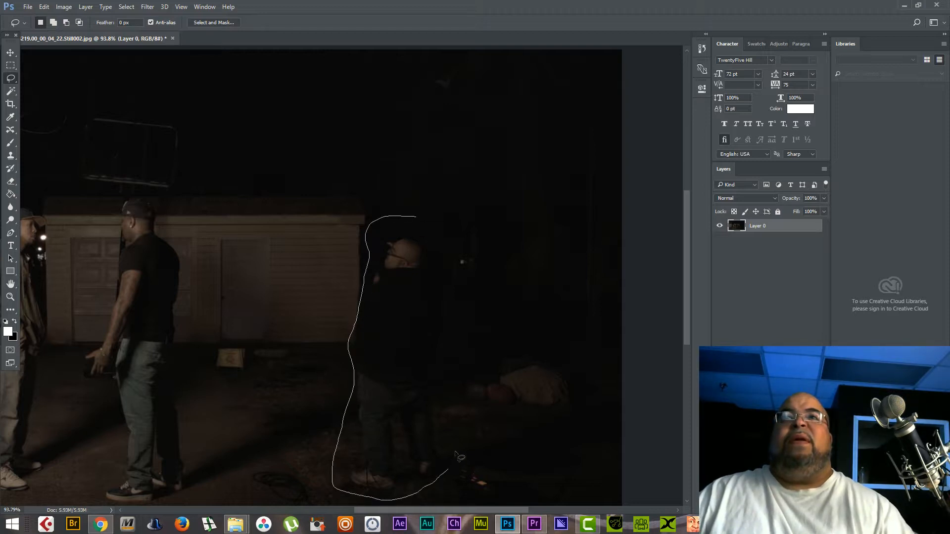
drag(449, 244, 433, 220)
right_click(405, 295)
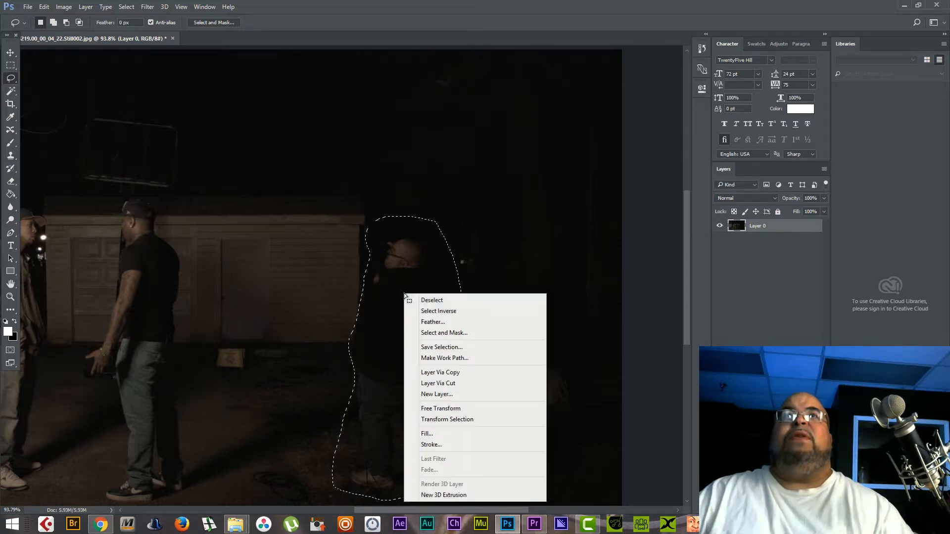
click(438, 433)
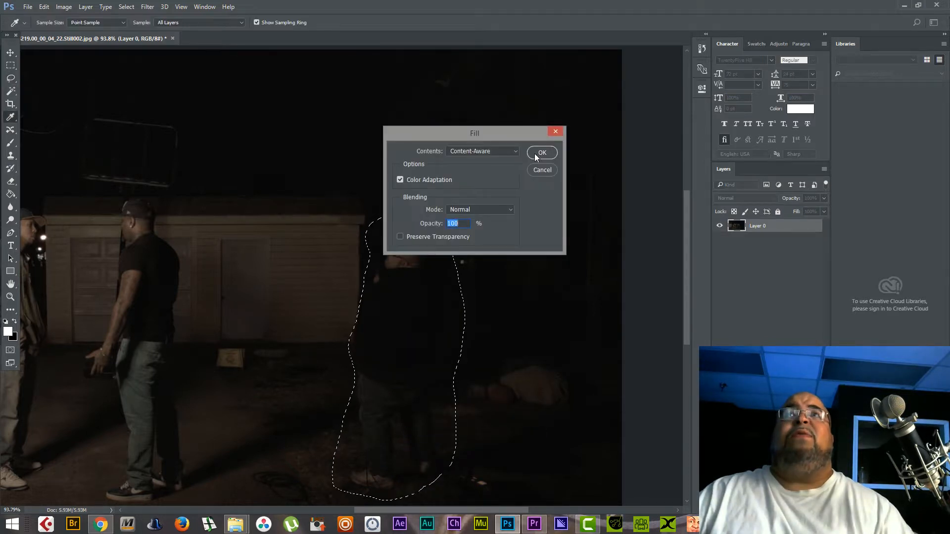
click(546, 152)
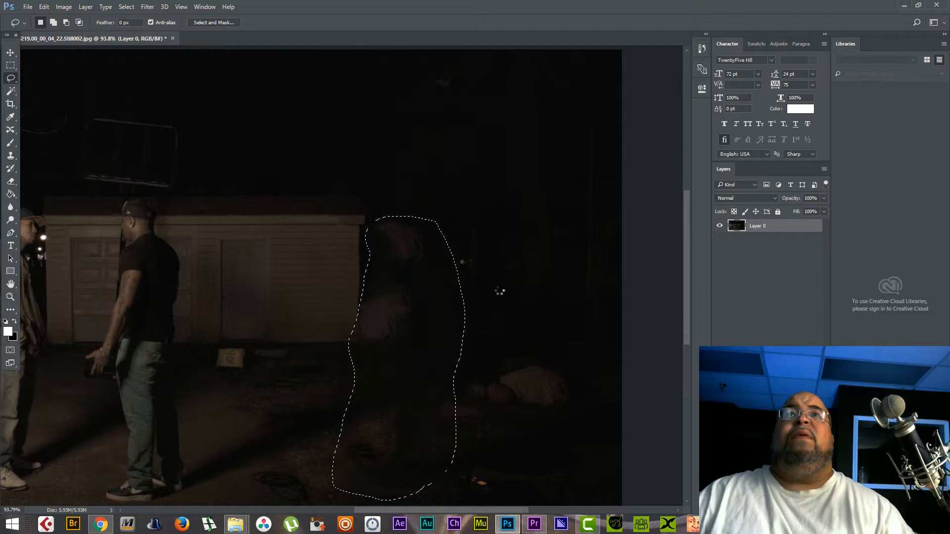
scroll(454, 322, up, 3)
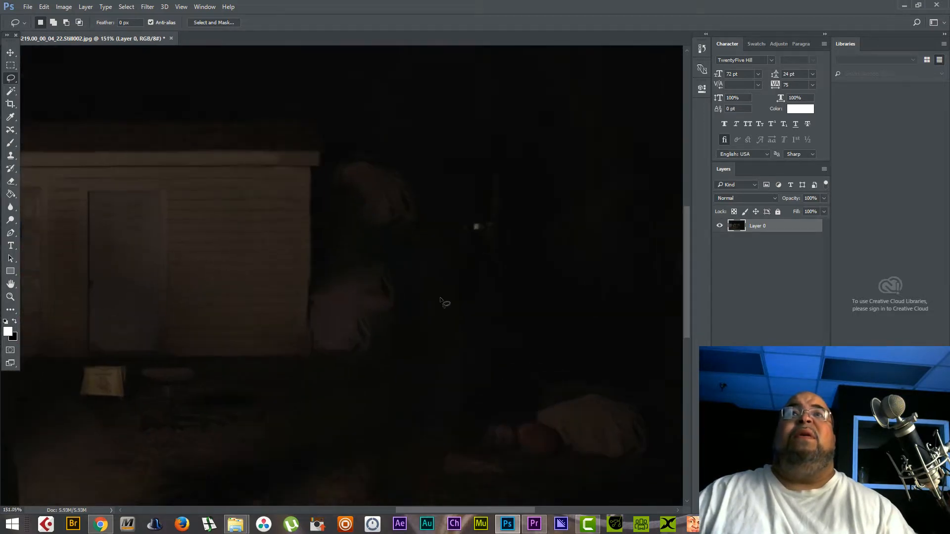
scroll(441, 297, down, 2)
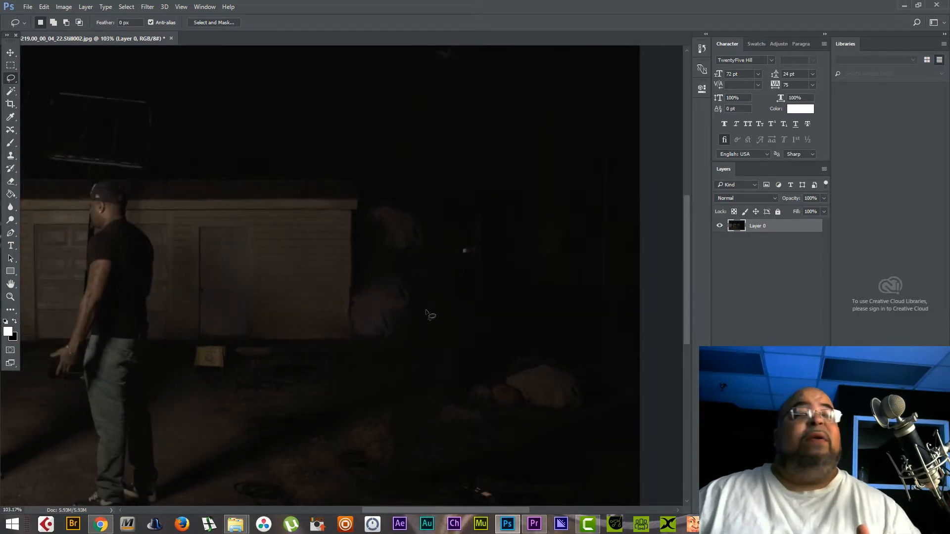
scroll(430, 315, up, 4)
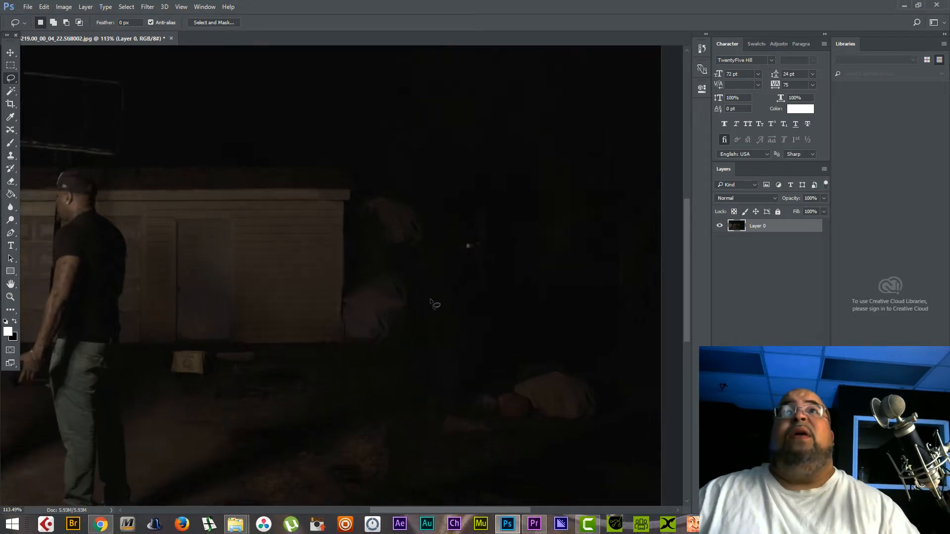
scroll(443, 285, down, 3)
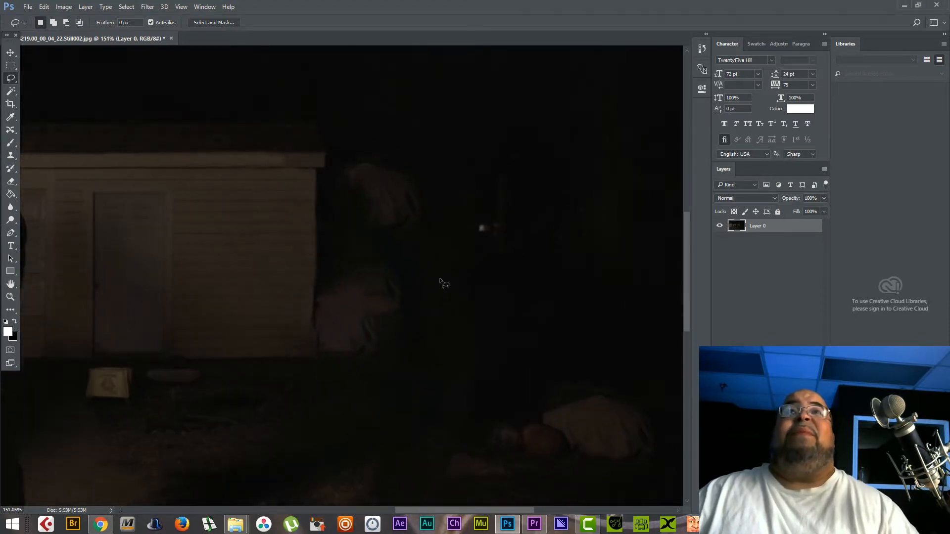
Enlarge the Clone Stamp brush to 94 px and clone dark background over the upper light patch beside the shed.
right_click(466, 122)
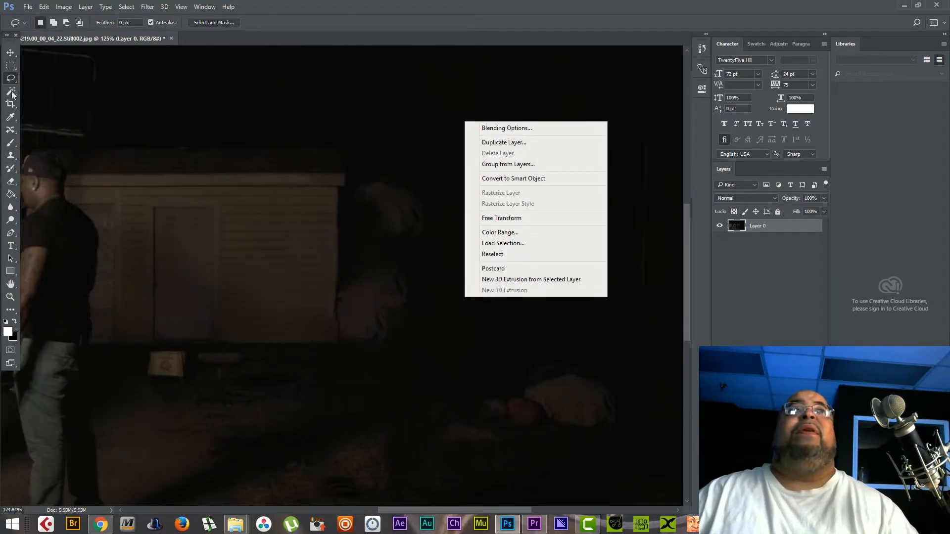
click(11, 154)
click(12, 156)
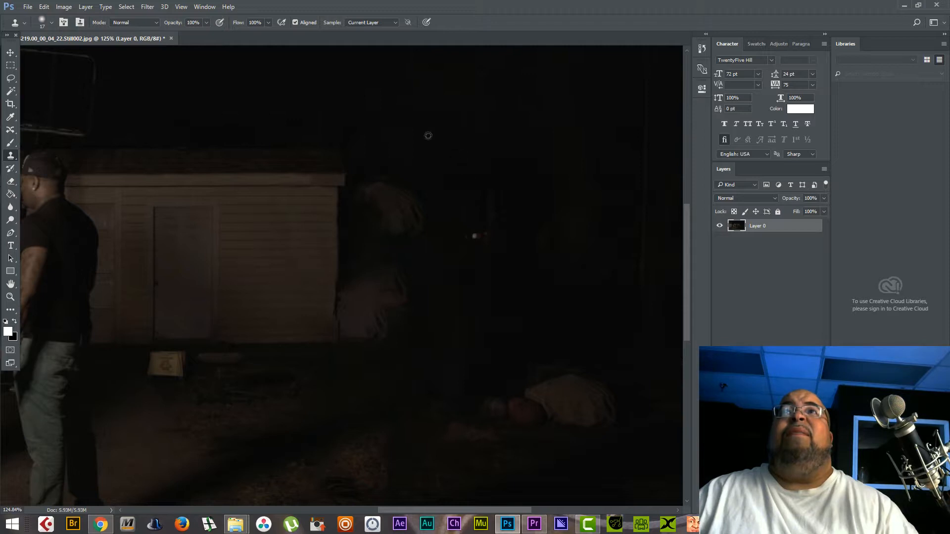
right_click(405, 168)
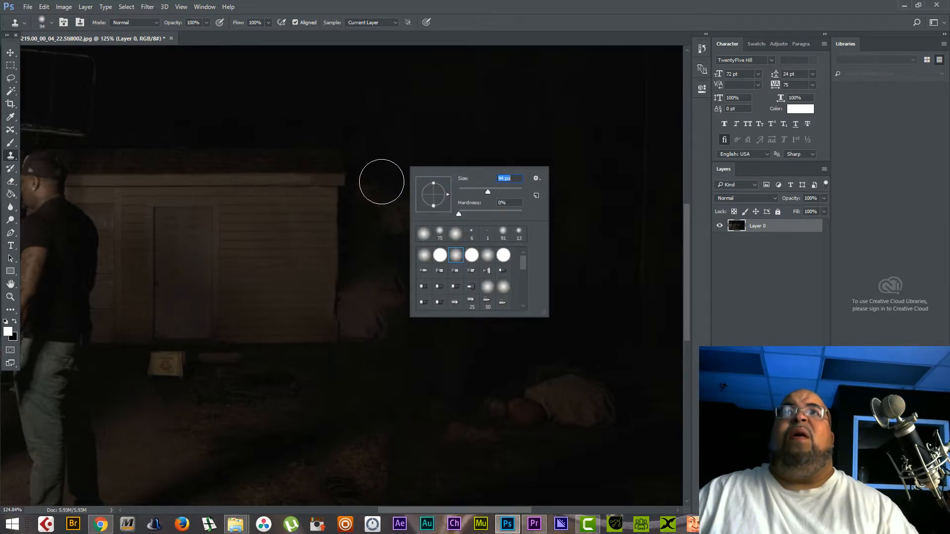
mouse_move(381, 182)
mouse_down()
mouse_move(373, 201)
mouse_move(409, 178)
mouse_move(406, 227)
mouse_move(417, 186)
mouse_move(384, 167)
mouse_up()
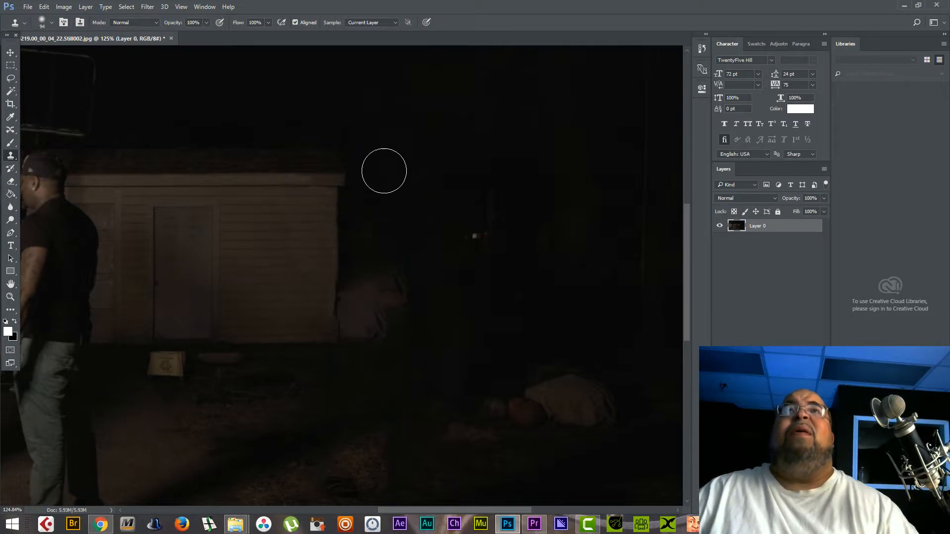
mouse_move(364, 199)
mouse_down()
mouse_move(386, 241)
mouse_move(411, 206)
mouse_move(431, 196)
mouse_move(432, 209)
mouse_move(403, 166)
mouse_up()
Clone dark background over the lower light patch beside the shed's wall.
alt+click(392, 159)
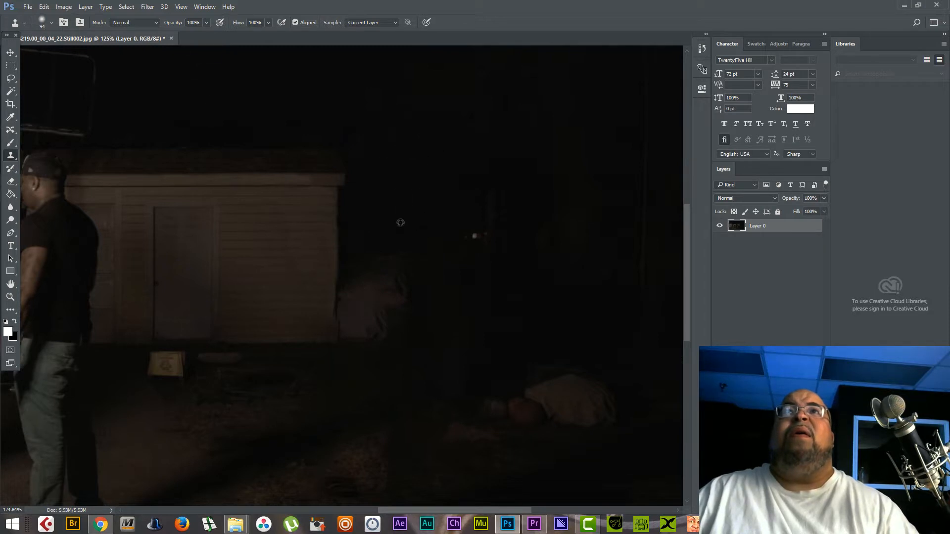
mouse_move(391, 251)
mouse_down()
mouse_move(380, 288)
mouse_move(378, 253)
mouse_move(361, 302)
mouse_move(360, 283)
mouse_move(370, 345)
mouse_move(403, 279)
mouse_move(396, 304)
mouse_move(401, 243)
mouse_move(436, 273)
mouse_move(445, 243)
mouse_move(444, 267)
mouse_up()
key(space)
drag(202, 305, 403, 293)
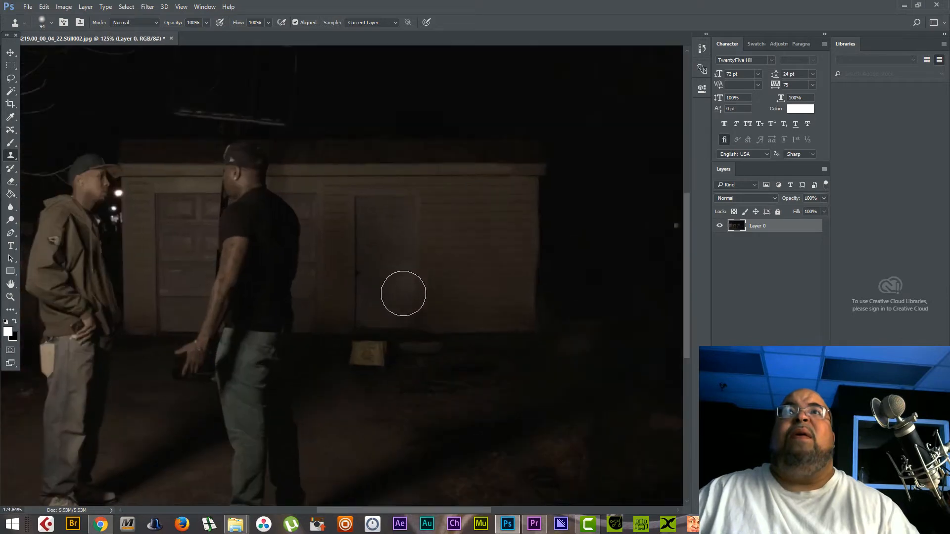
Undo the last two Clone Stamp strokes along the shed's outer wall edge.
scroll(451, 348, up, 4)
scroll(579, 358, down, 11)
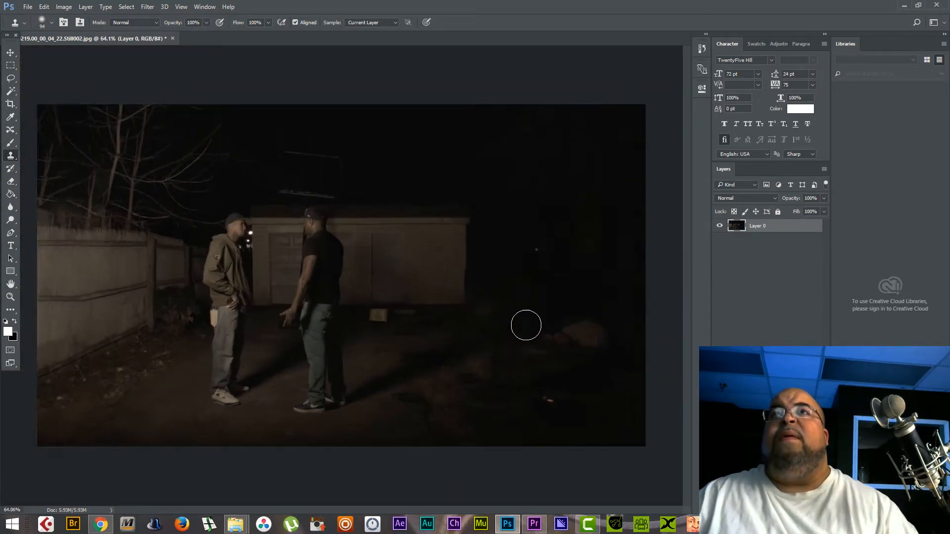
scroll(526, 325, up, 20)
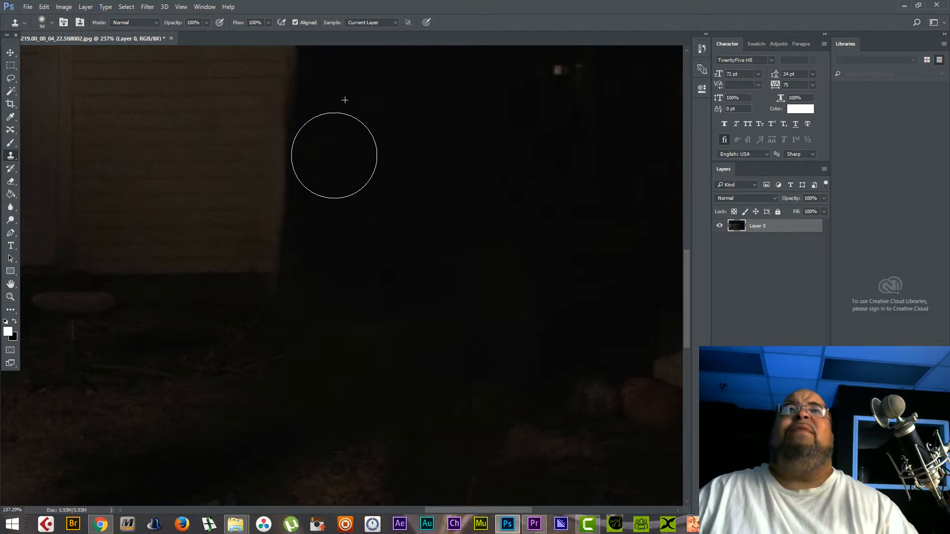
scroll(354, 252, down, 3)
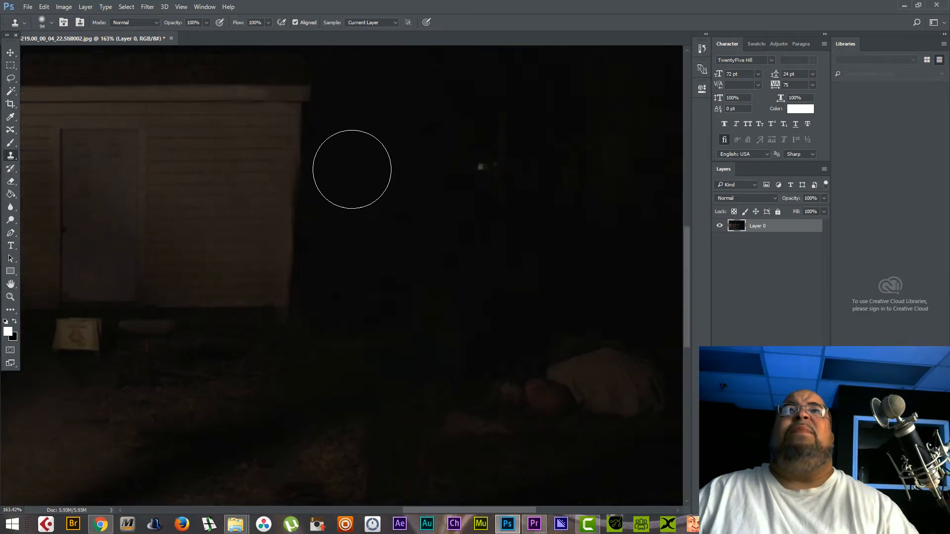
scroll(348, 167, up, 3)
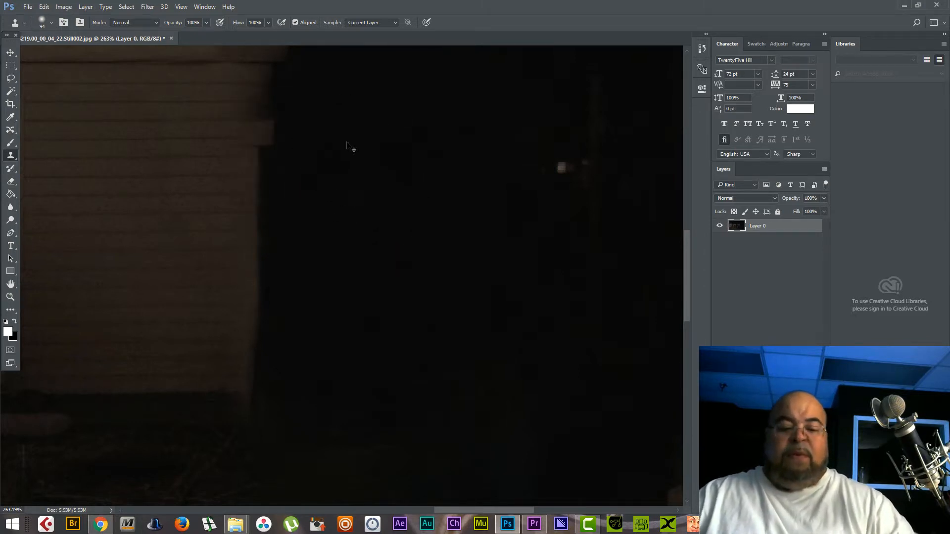
key(ctrl+alt+z)
key(ctrl+alt+z)
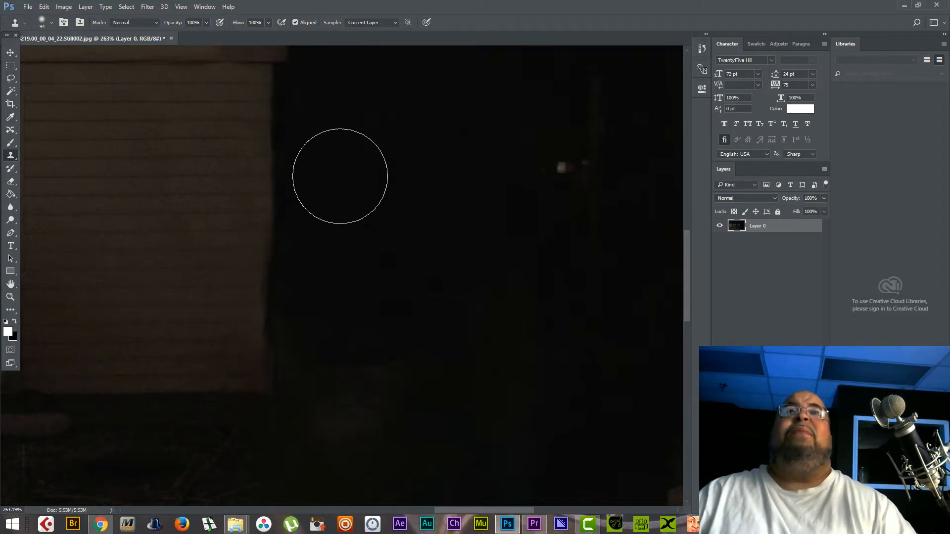
Clone dark background along the shed's outer wall edge and over the small bright light in the yard beyond it.
mouse_move(349, 199)
mouse_down()
mouse_move(342, 350)
mouse_move(352, 414)
mouse_move(450, 348)
mouse_move(499, 370)
mouse_move(331, 399)
mouse_move(326, 337)
mouse_move(322, 361)
mouse_up()
alt+click(358, 207)
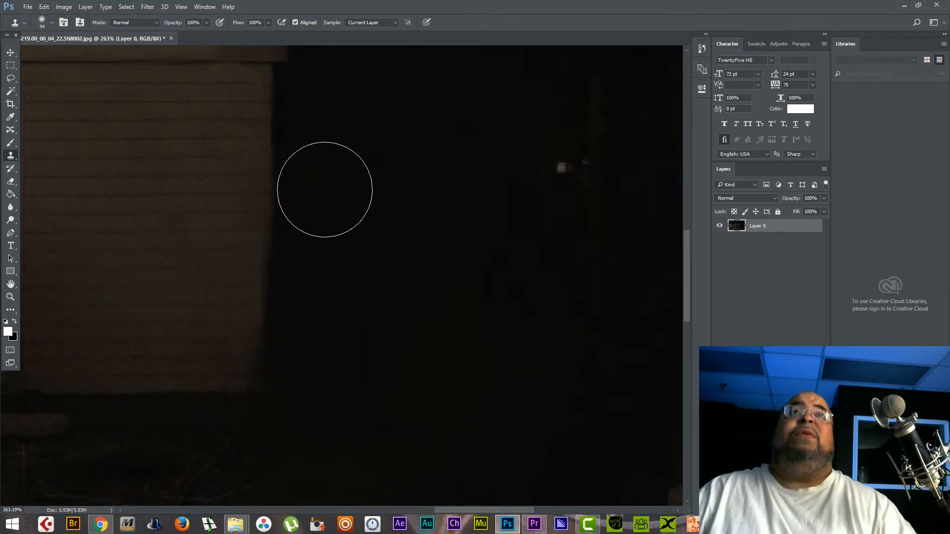
mouse_move(324, 189)
mouse_down()
mouse_move(321, 252)
mouse_move(329, 118)
mouse_move(389, 218)
mouse_move(442, 354)
mouse_move(481, 347)
mouse_move(487, 295)
mouse_move(529, 260)
mouse_move(541, 176)
mouse_move(552, 167)
mouse_move(565, 193)
mouse_move(519, 370)
mouse_move(541, 358)
mouse_up()
key(ctrl+z)
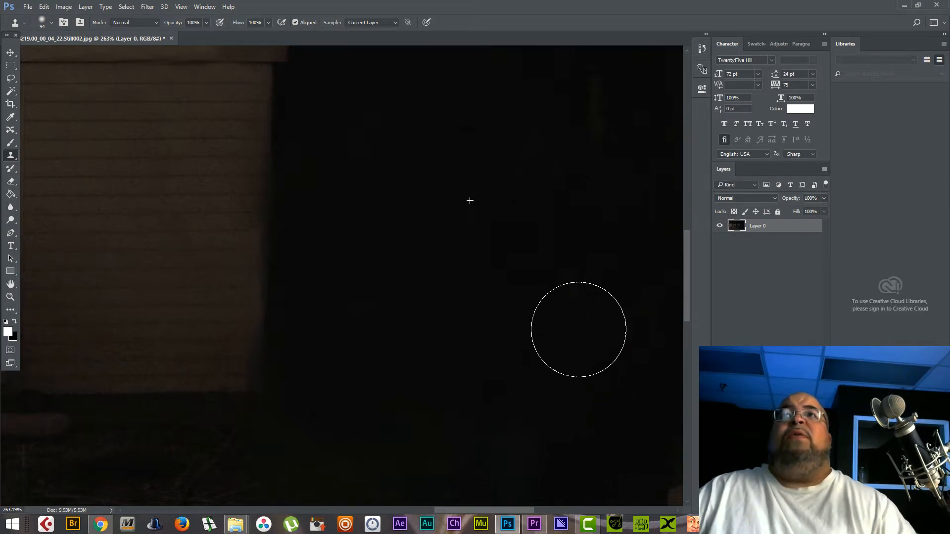
Clone the surrounding ground over the coiled cable lying on the driveway in front of the shed.
scroll(489, 282, down, 4)
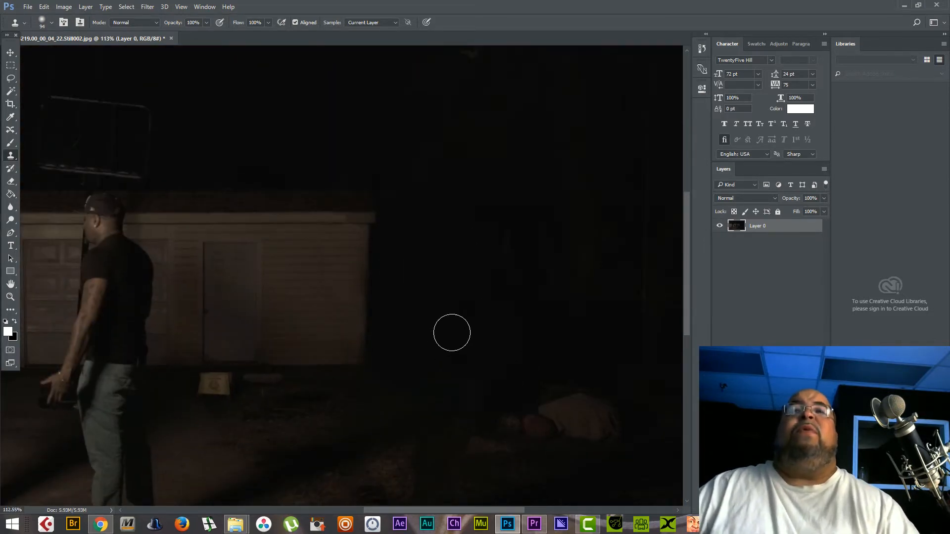
scroll(452, 334, down, 2)
scroll(434, 417, up, 3)
scroll(498, 396, up, 1)
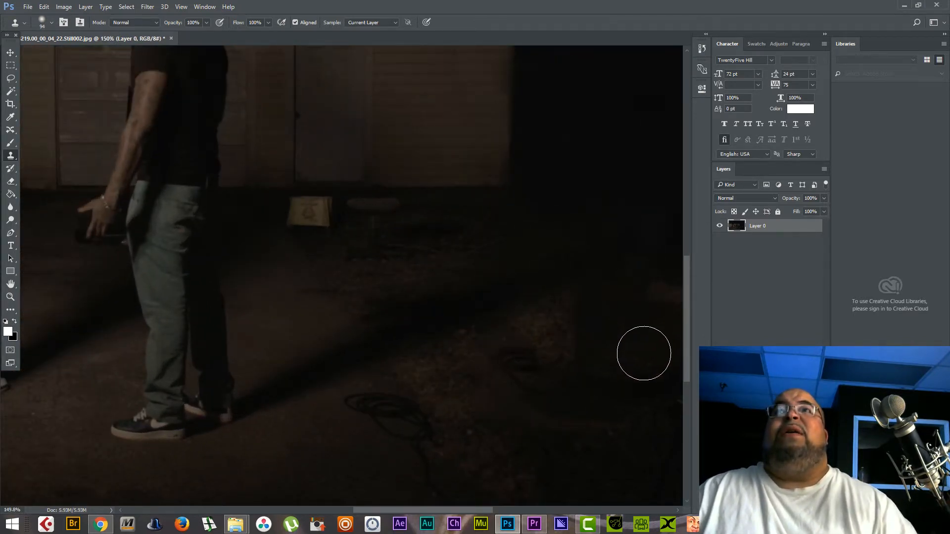
scroll(579, 349, down, 1)
scroll(544, 354, down, 1)
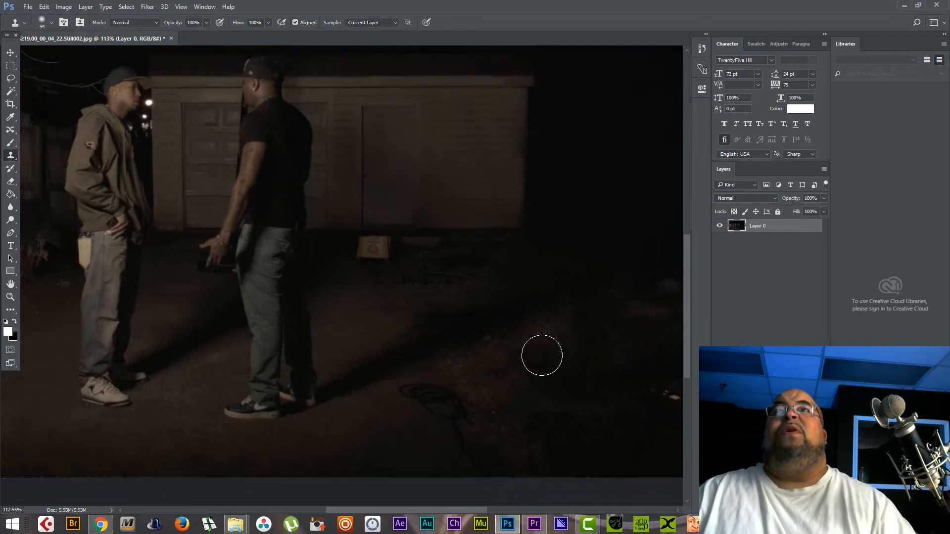
scroll(613, 365, up, 1)
scroll(598, 364, down, 1)
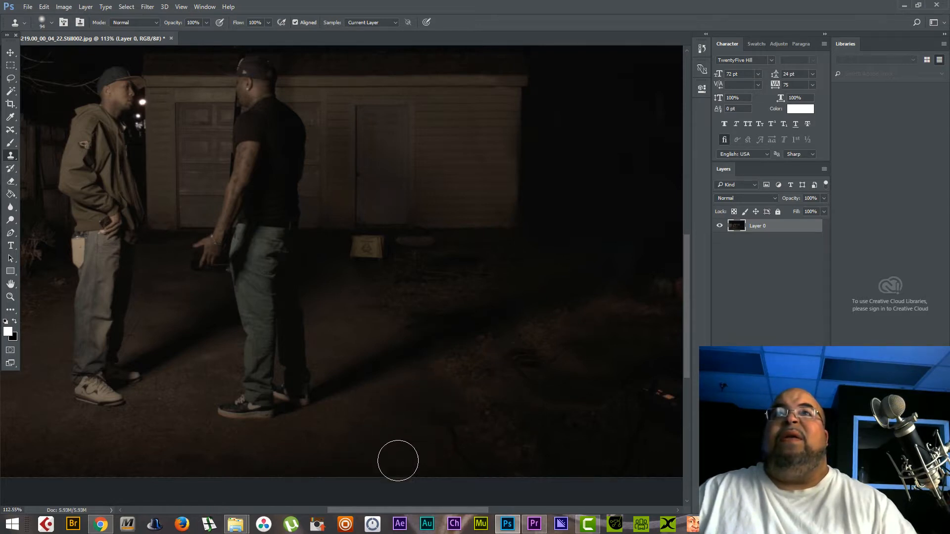
drag(447, 422, 456, 445)
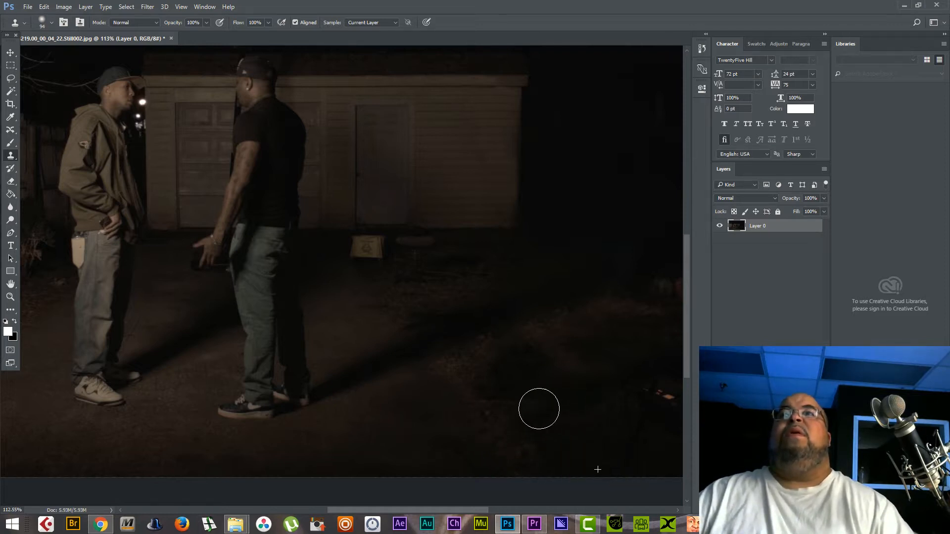
Choose the soft 94 px brush with 0% hardness and blend the cloned ground where the cable lay.
right_click(555, 388)
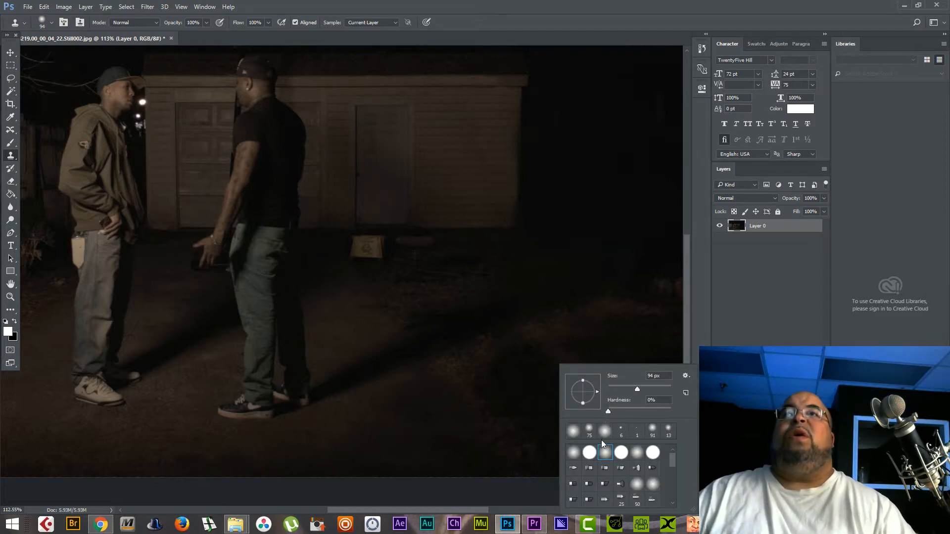
click(589, 458)
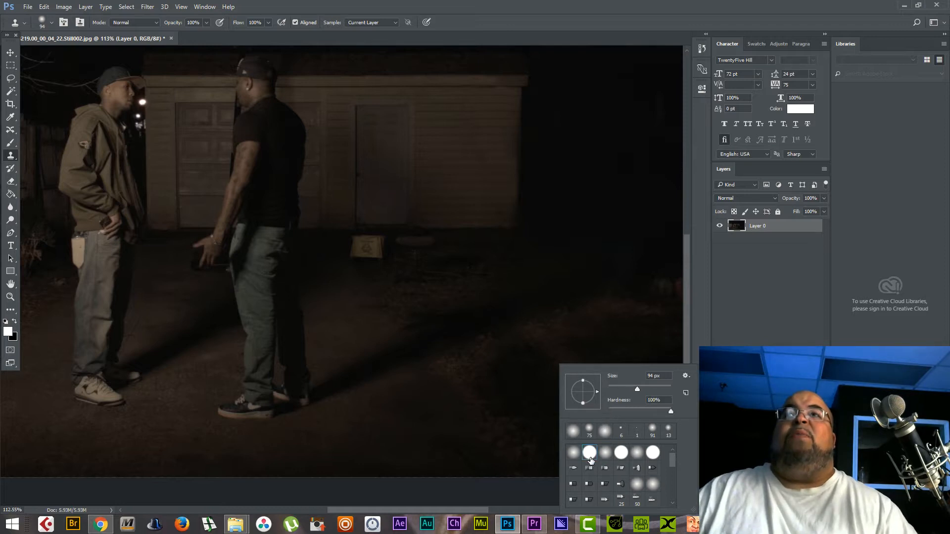
click(607, 455)
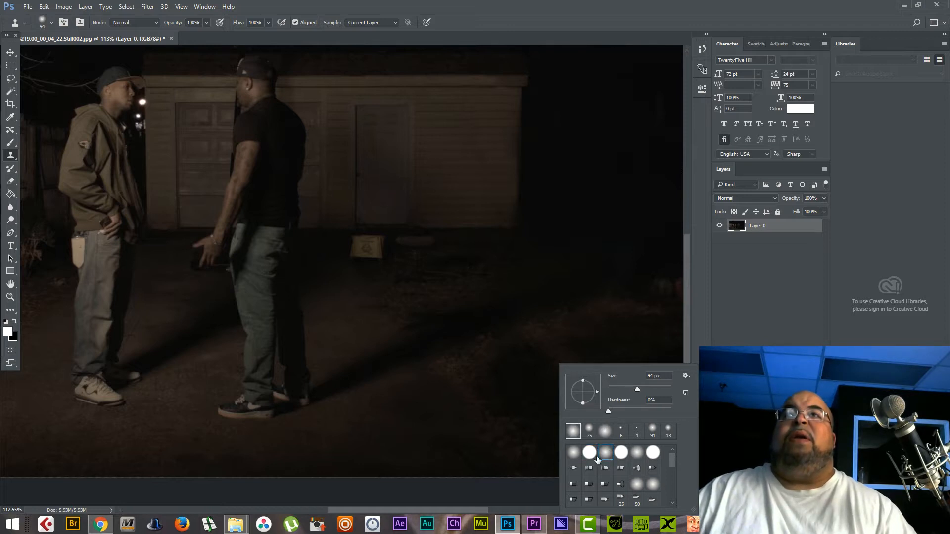
click(457, 410)
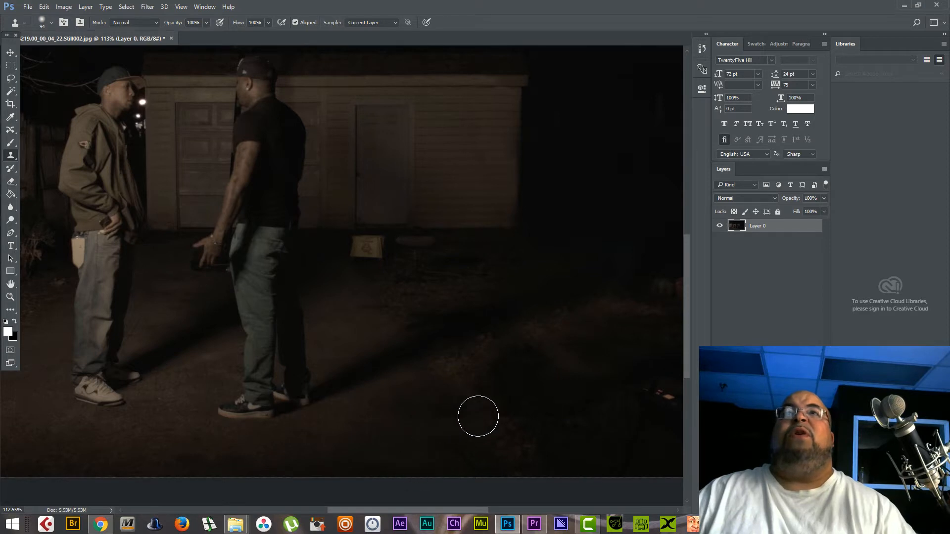
Save the cleaned frame as a JPEG copy named fixed, at quality 9 (High) with Progressive format.
scroll(424, 389, down, 6)
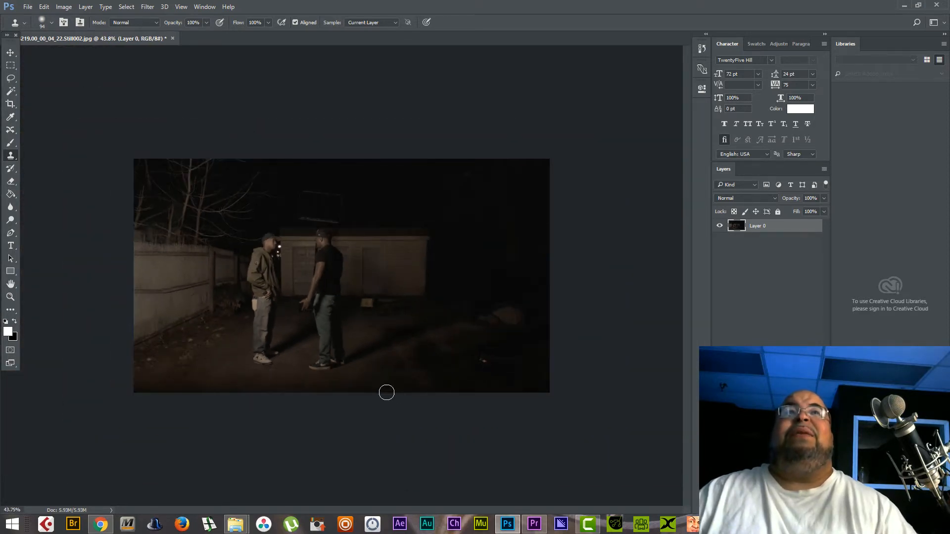
scroll(389, 368, up, 2)
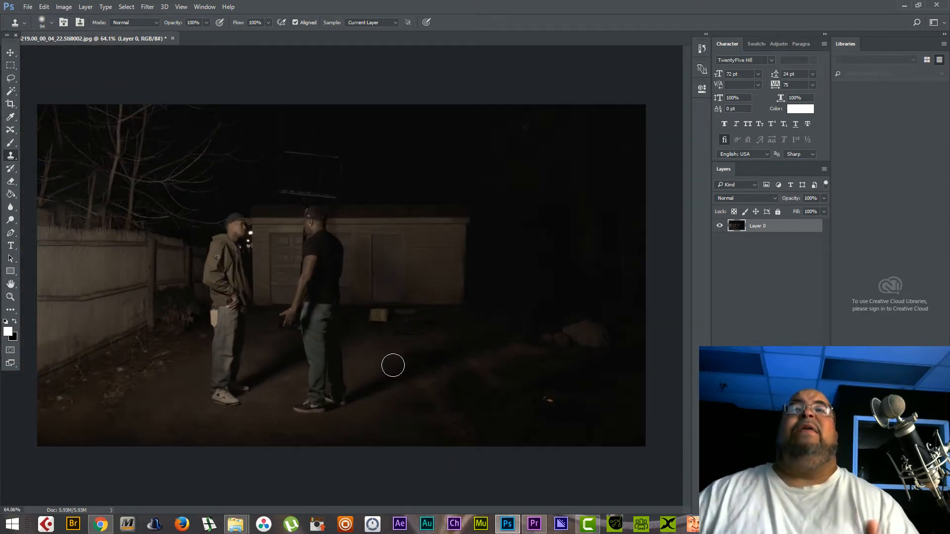
scroll(390, 361, up, 2)
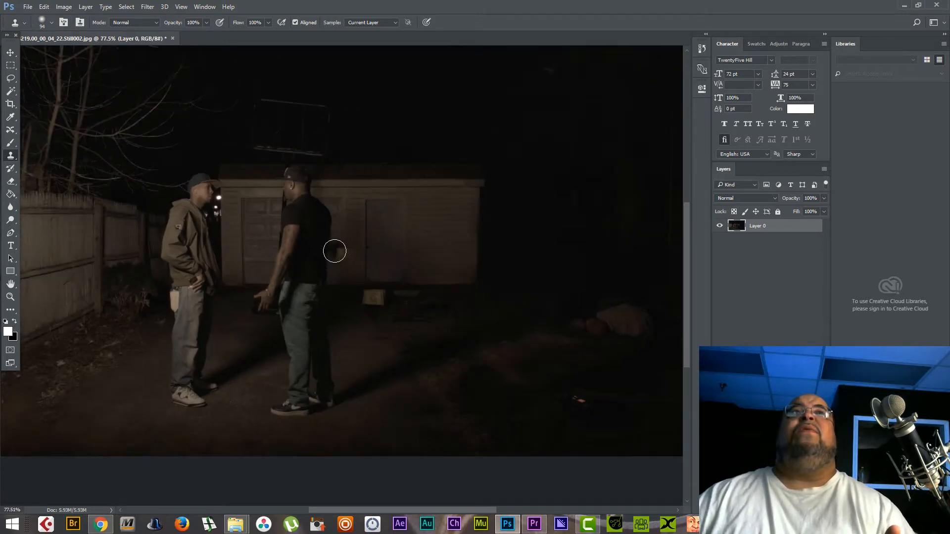
scroll(334, 252, down, 1)
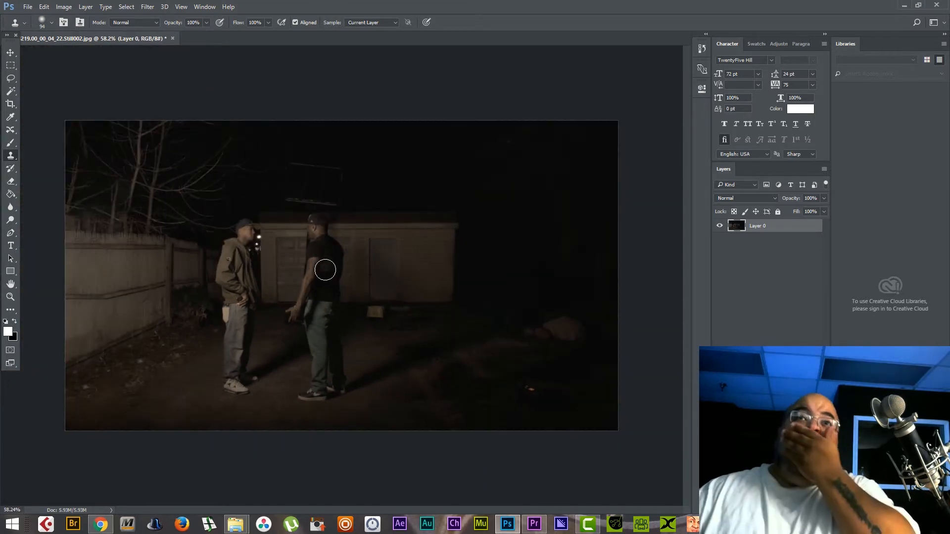
click(34, 7)
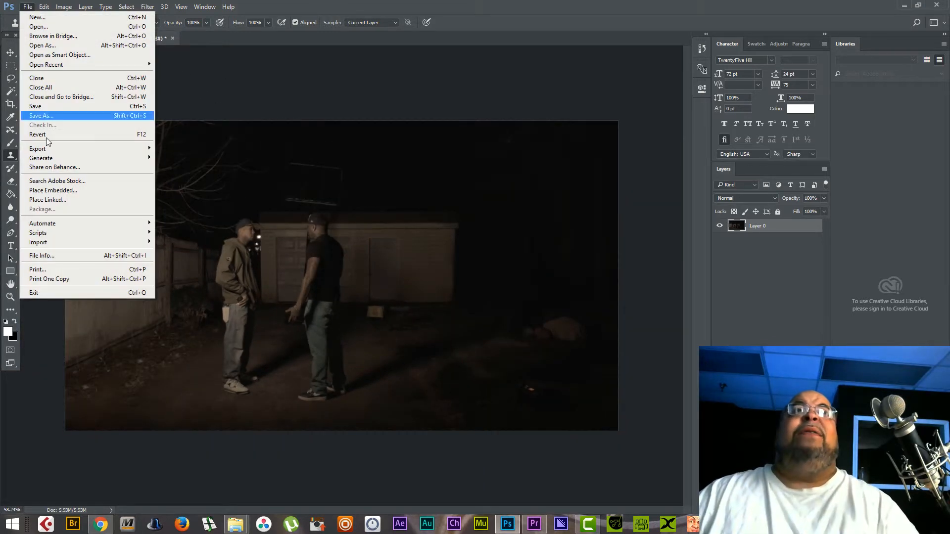
click(63, 115)
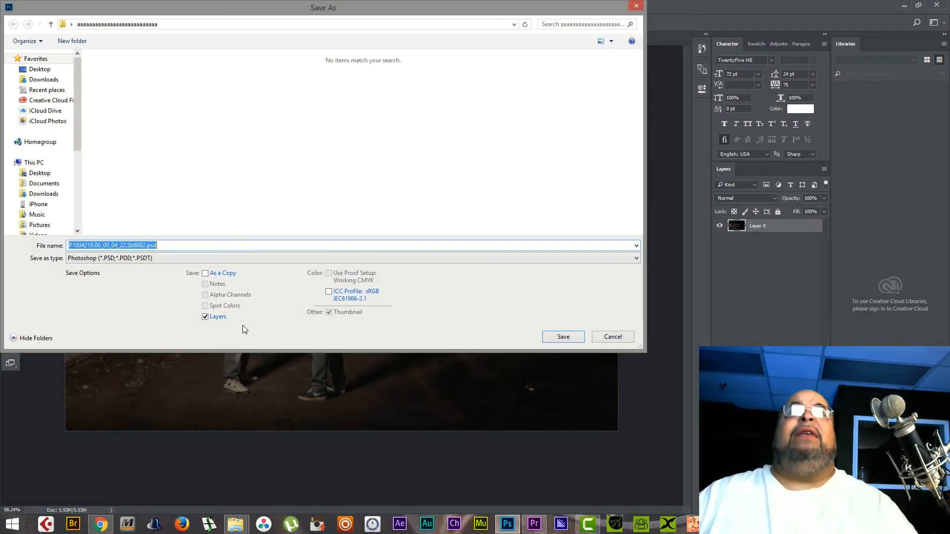
click(102, 258)
click(89, 336)
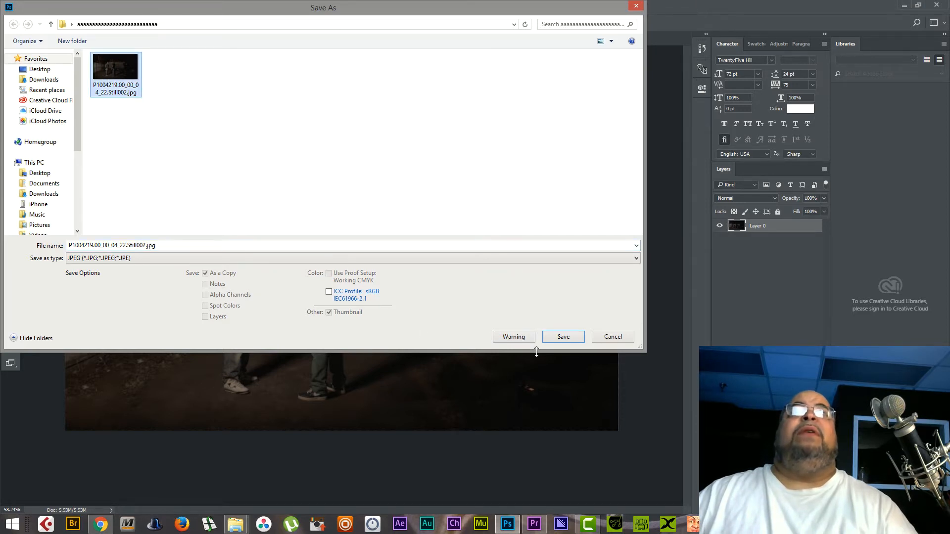
double_click(163, 246)
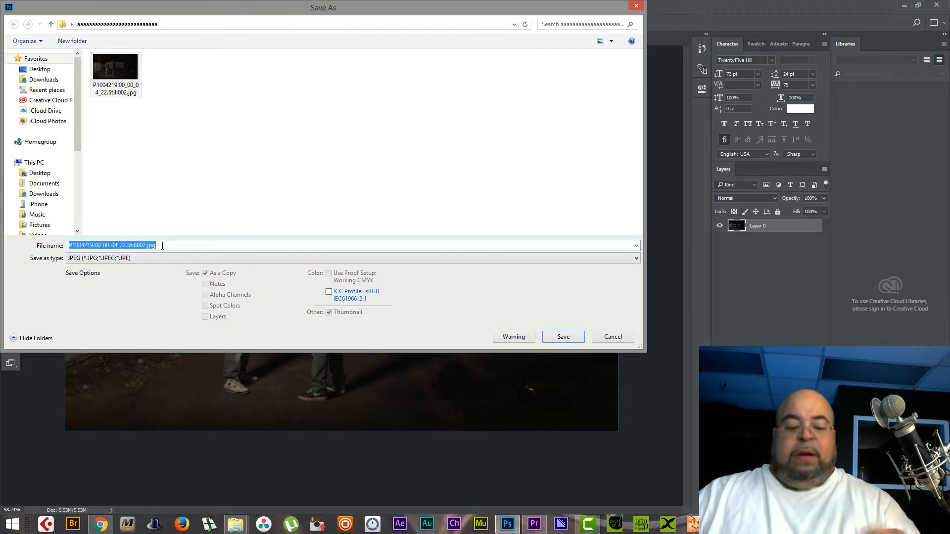
text(fixed)
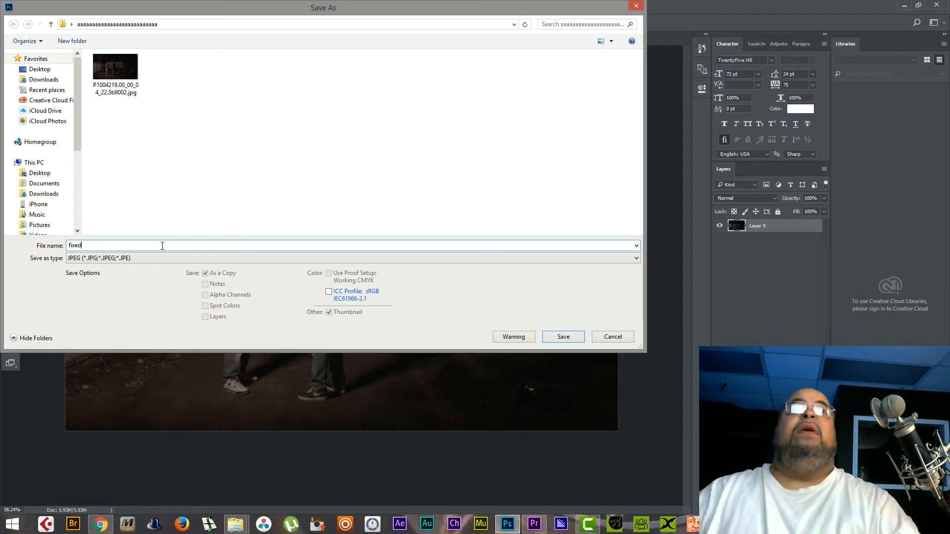
click(559, 334)
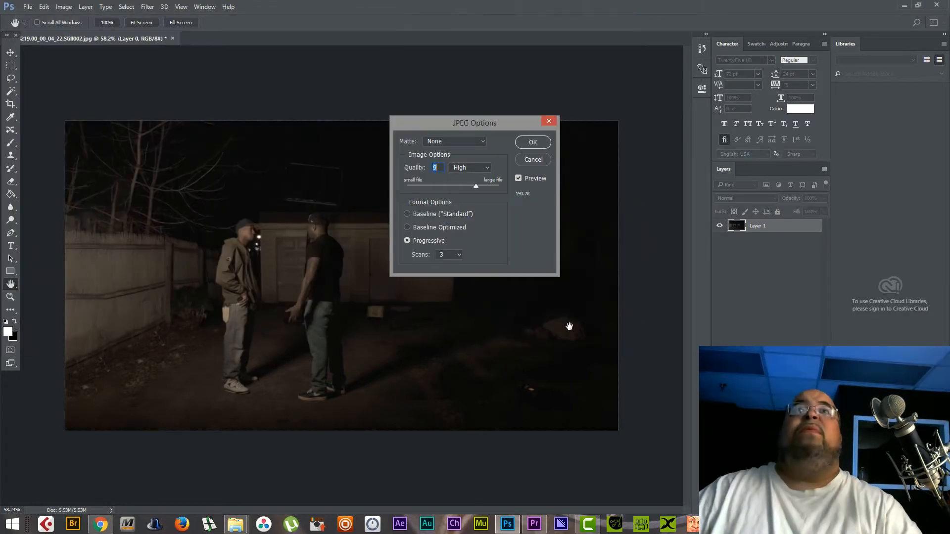
click(536, 144)
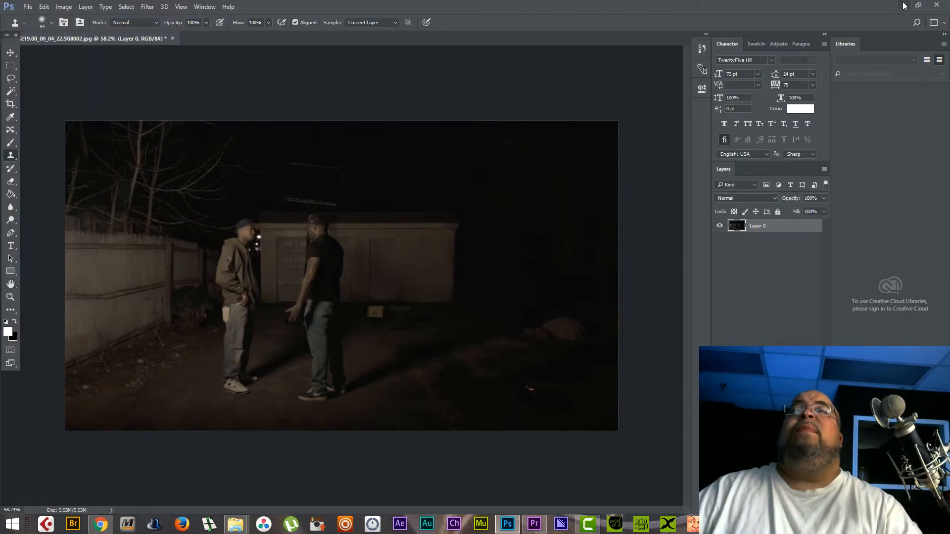
Switch to Premiere Pro and widen the TUTORIAL3 project's media area beside the timeline.
click(902, 6)
click(511, 480)
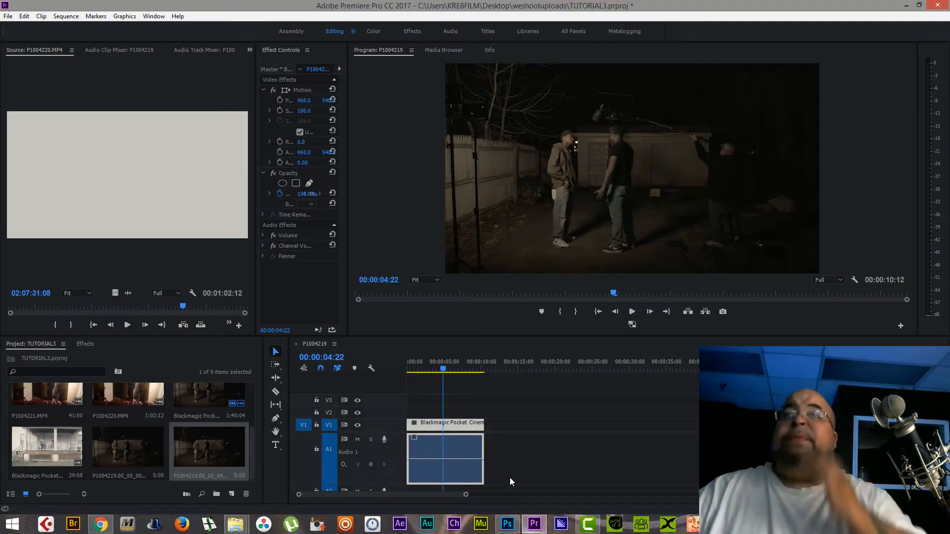
click(253, 459)
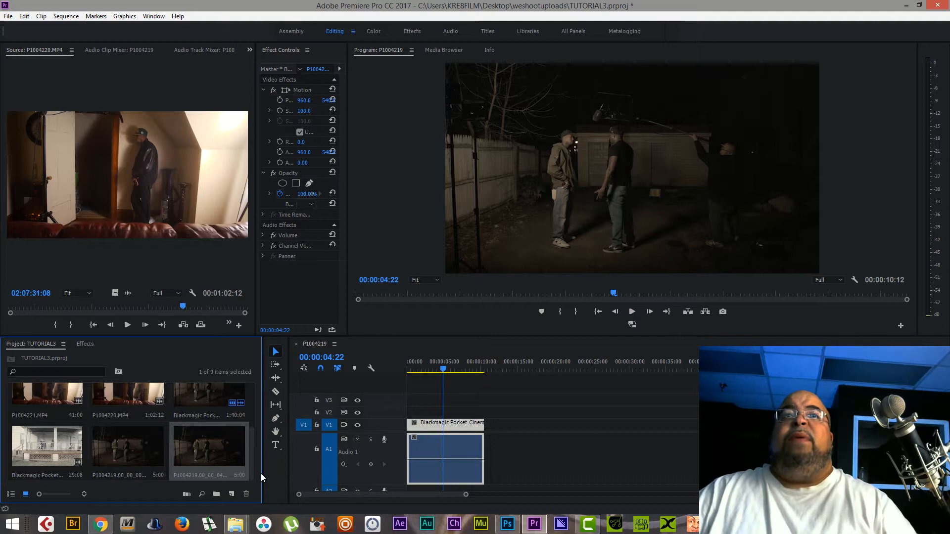
drag(262, 473, 397, 474)
click(183, 460)
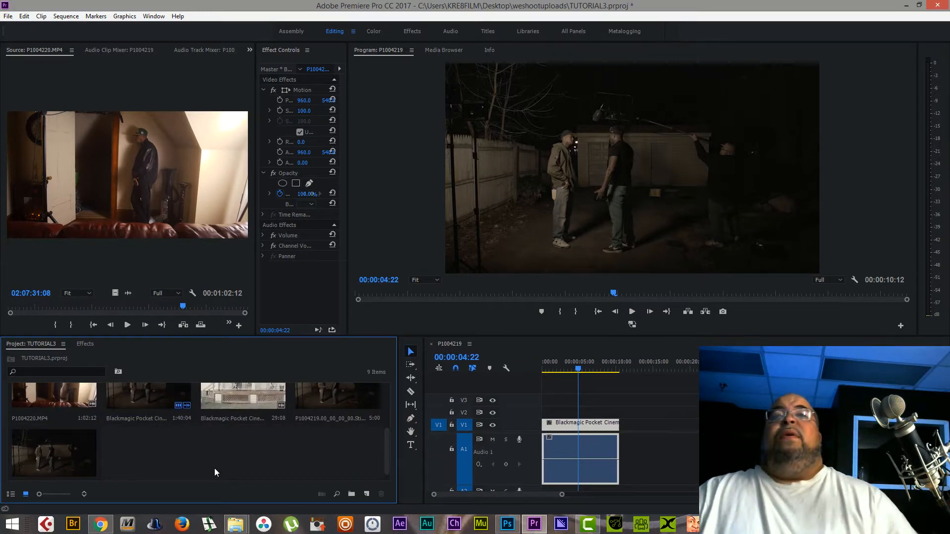
Import fixed.jpg from its folder into the project and place it on V2 above the night clip, spanning the clip's full length.
click(235, 526)
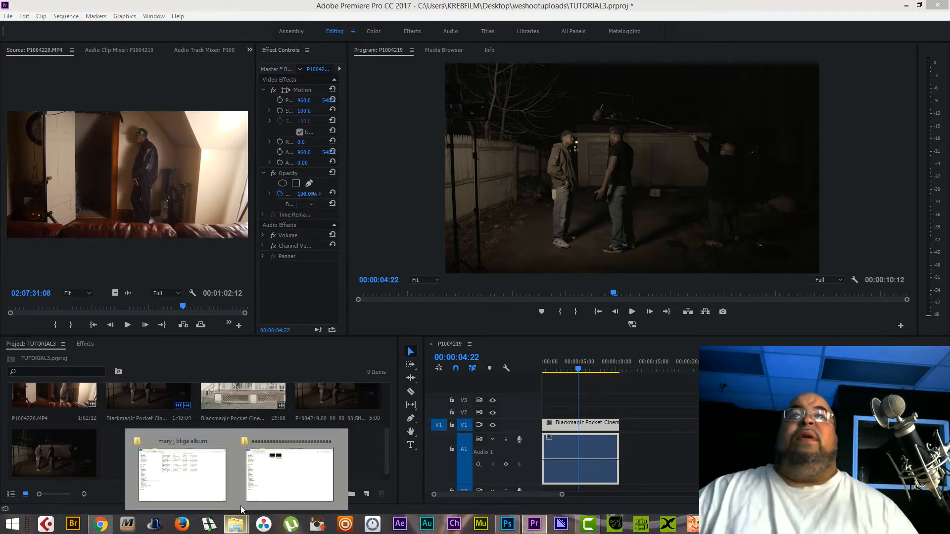
click(289, 473)
click(442, 115)
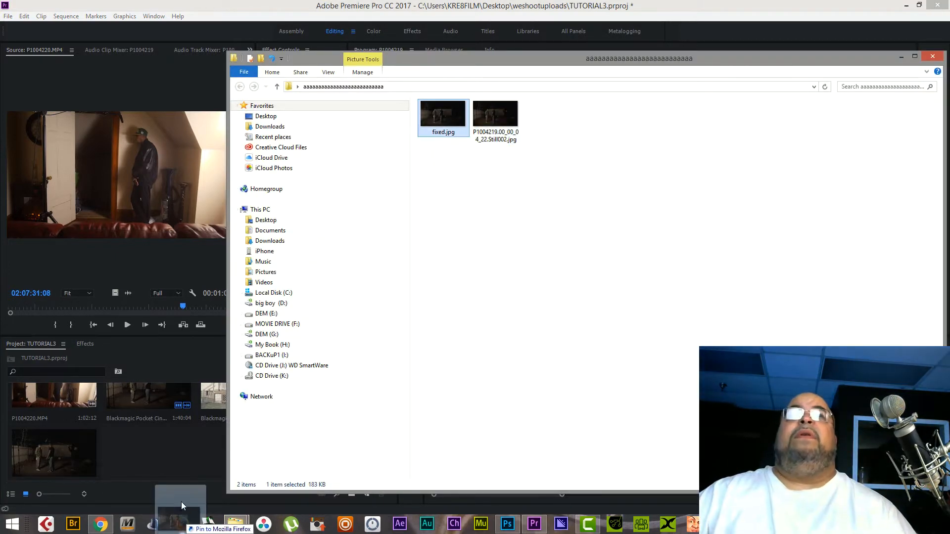
drag(181, 501, 157, 467)
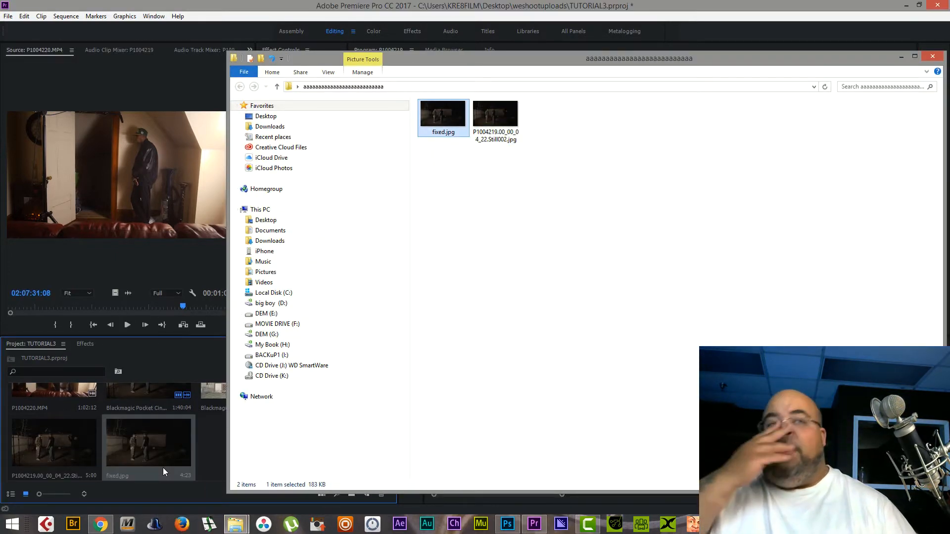
click(177, 476)
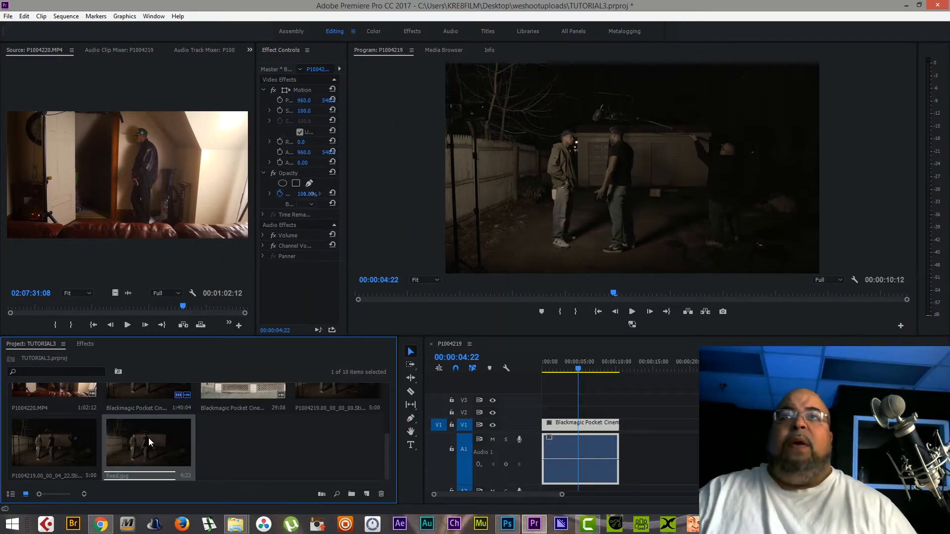
drag(512, 418, 619, 411)
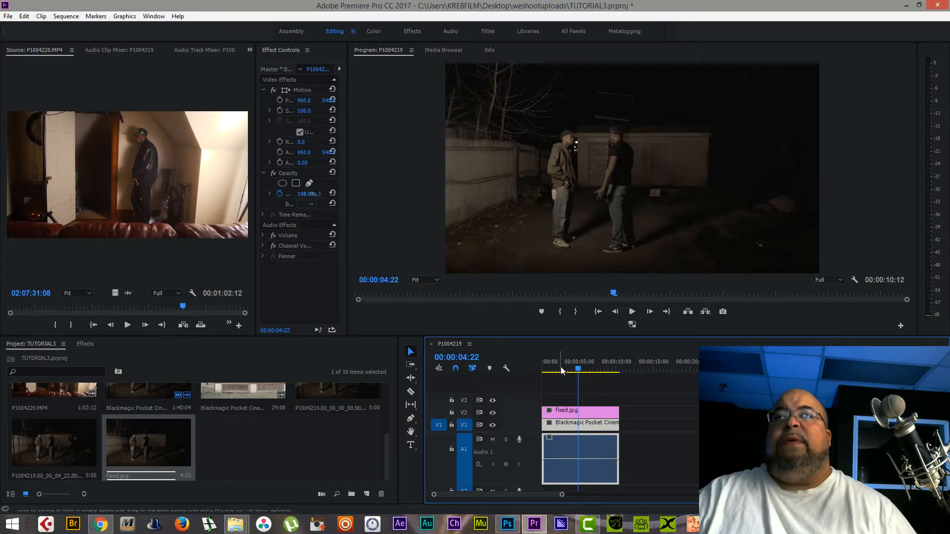
Return the playhead to the start of the sequence and widen the Effect Controls area for mask editing.
click(561, 367)
drag(561, 368, 542, 365)
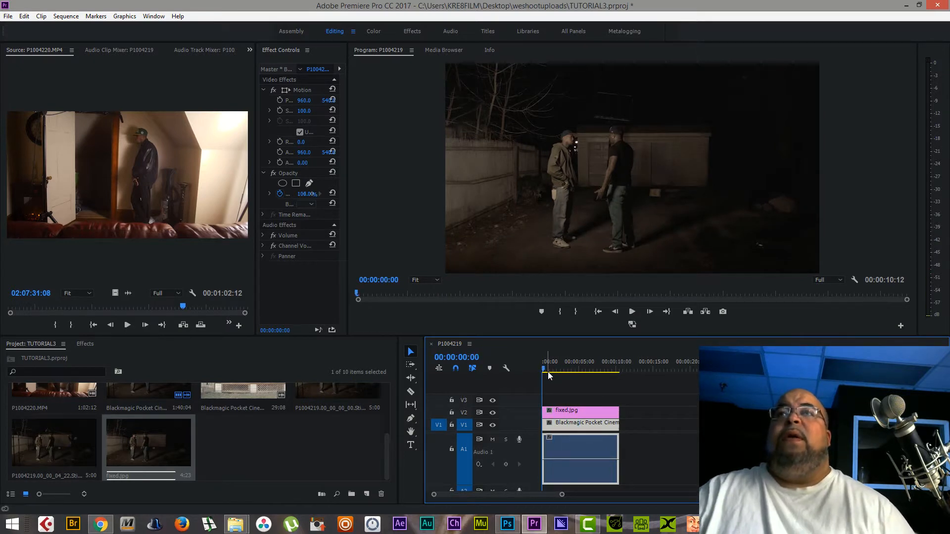
key(equal)
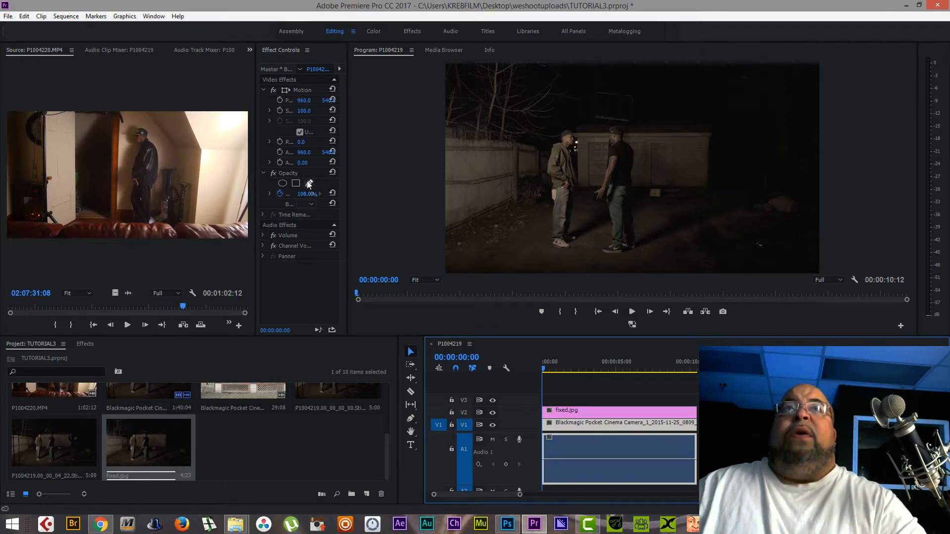
drag(256, 186, 176, 193)
Add a rectangular opacity mask to fixed.jpg, reshape it over the fence area on the frame's left, and set its feather to 15.
click(228, 184)
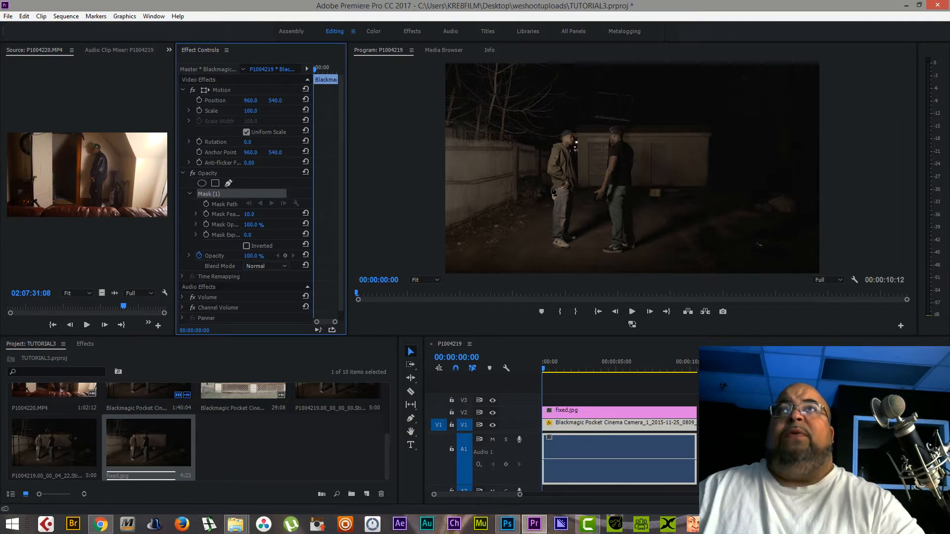
click(574, 412)
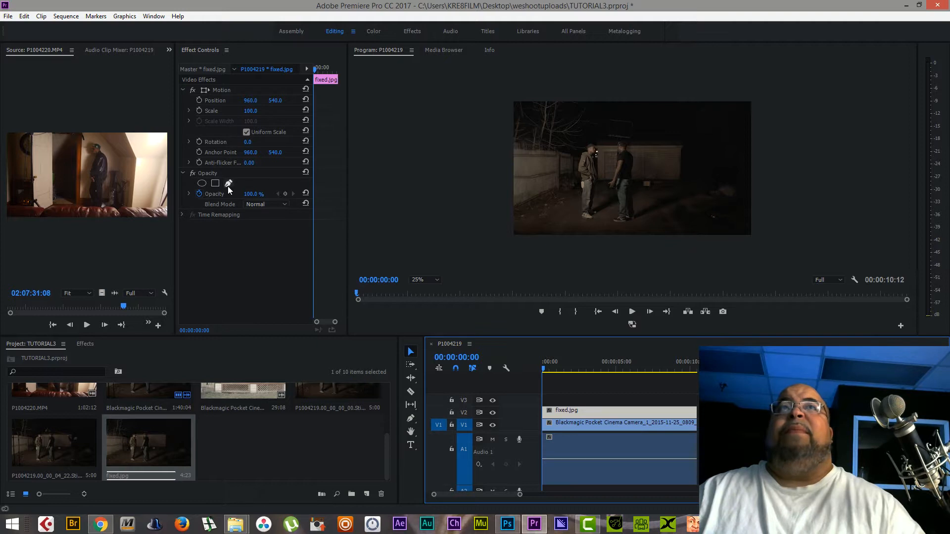
click(215, 184)
drag(465, 84, 494, 200)
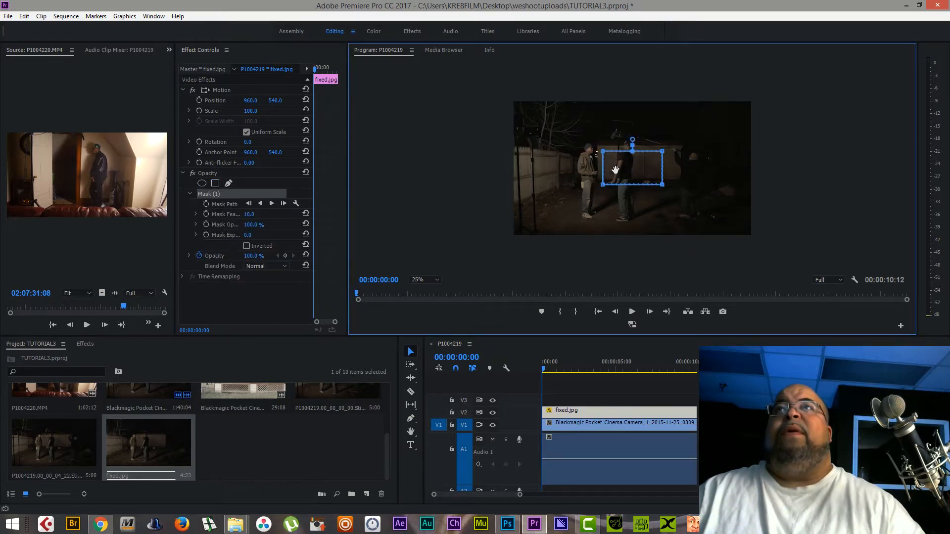
drag(617, 171, 575, 251)
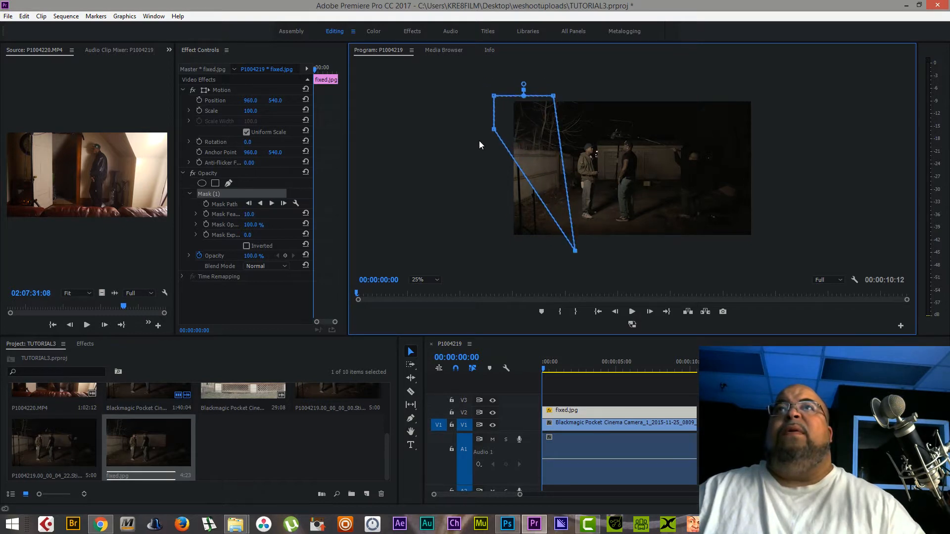
drag(493, 134, 489, 251)
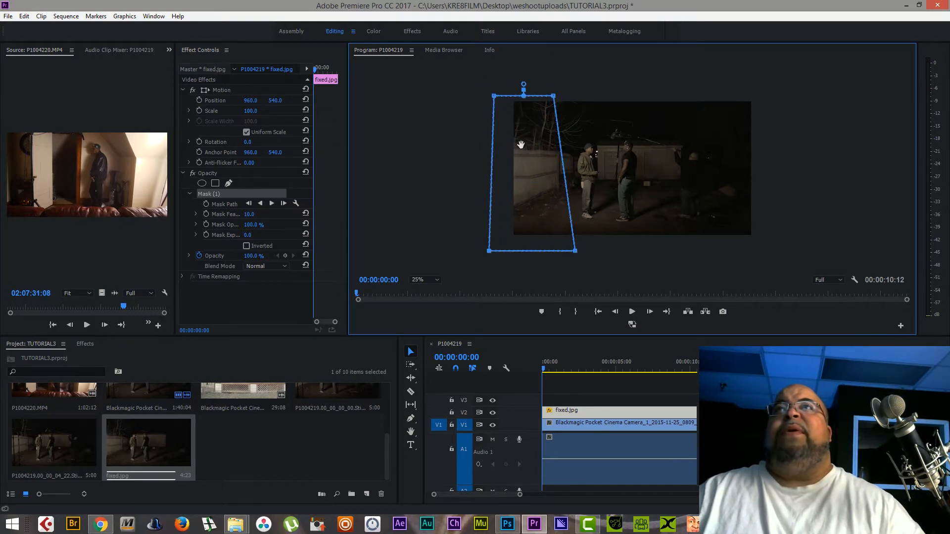
drag(554, 95, 535, 83)
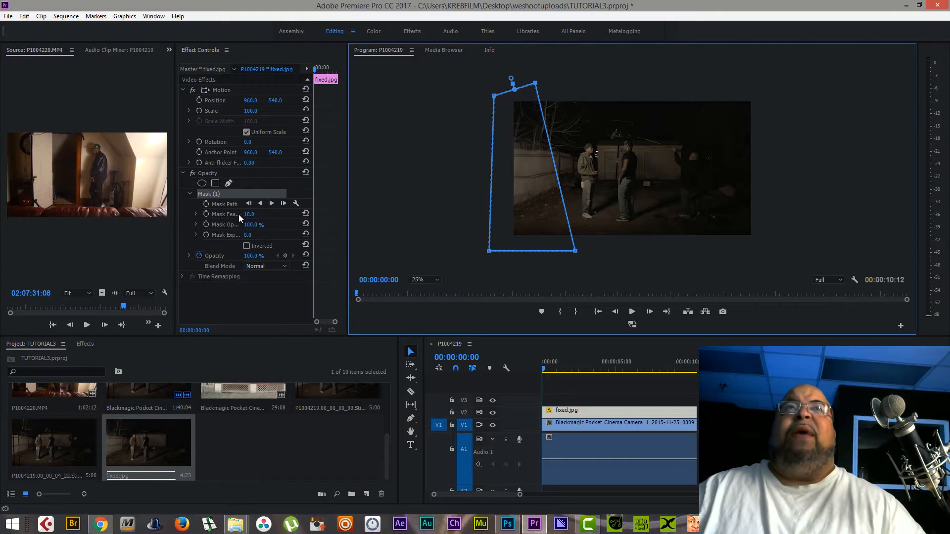
mouse_move(246, 214)
mouse_down()
mouse_move(257, 214)
mouse_move(247, 214)
mouse_up()
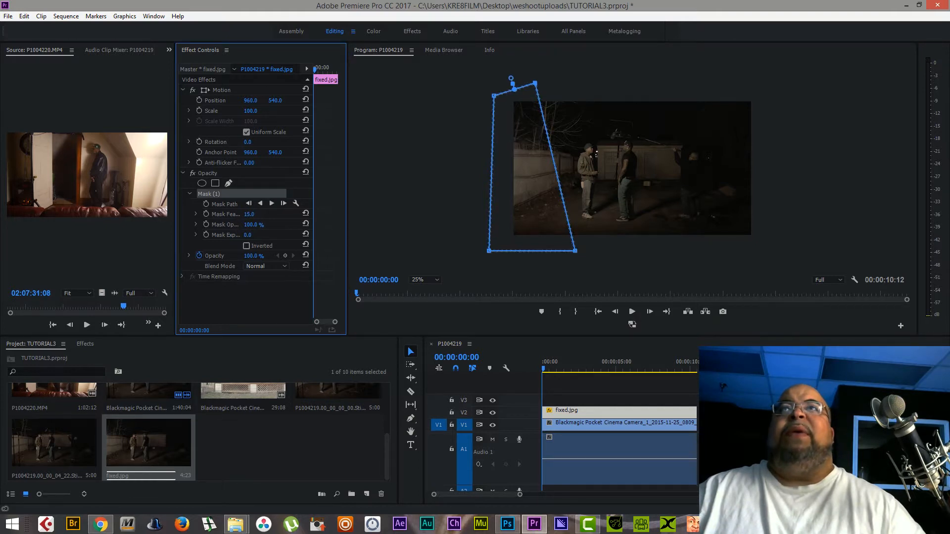
click(264, 184)
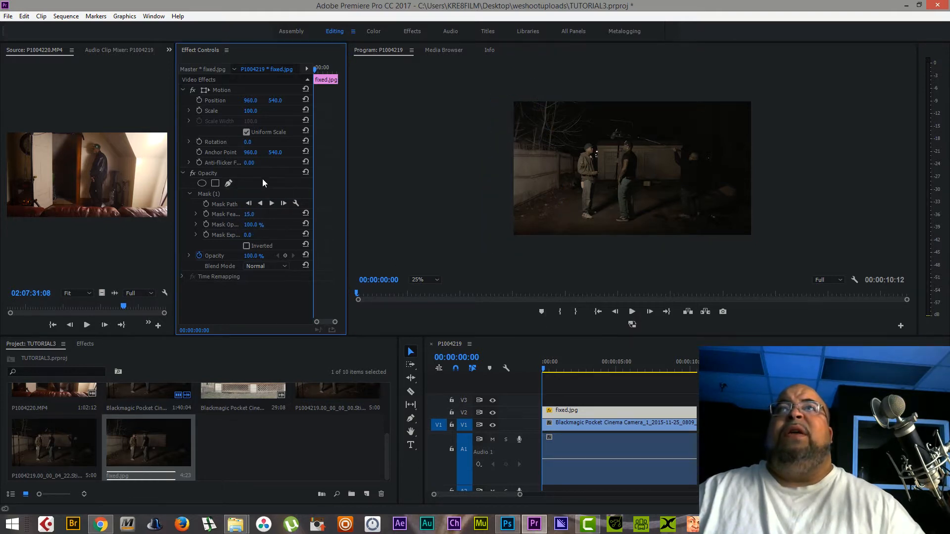
Play the masked composite full screen to check the left side, and return the playhead to the sequence start.
click(548, 371)
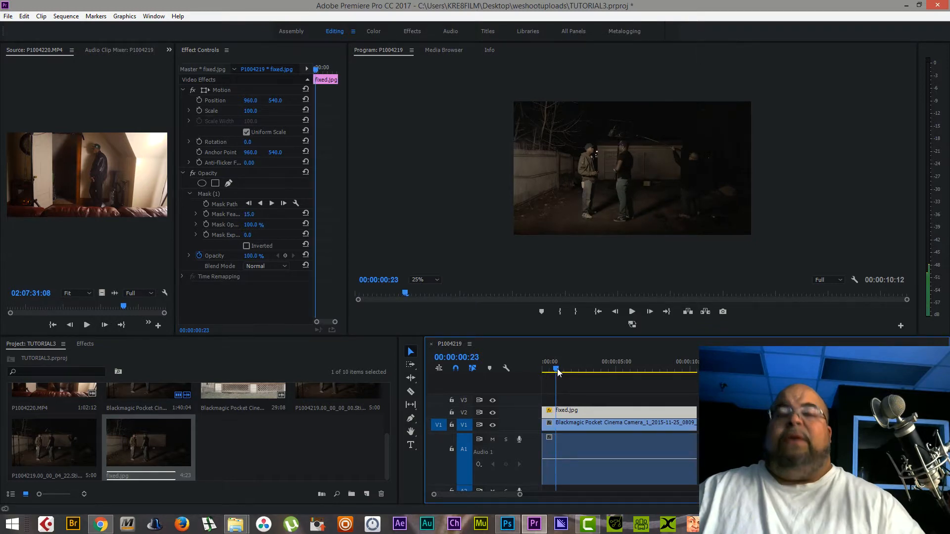
key(ctrl+shift+f)
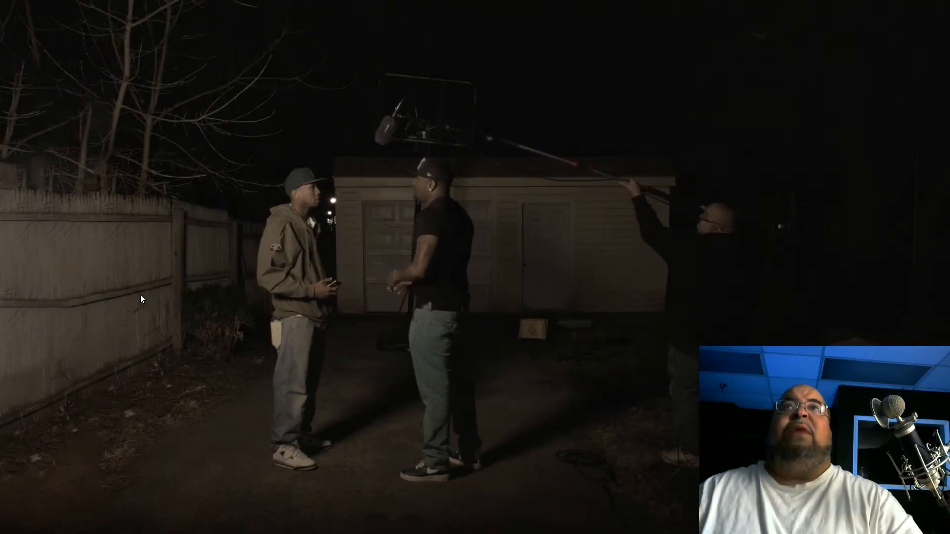
key(Escape)
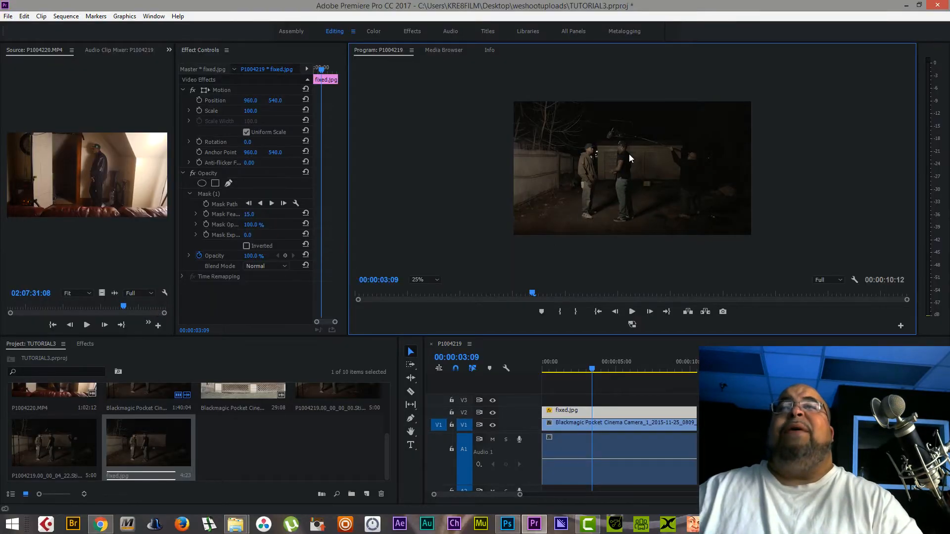
key(Left)
key(Left)
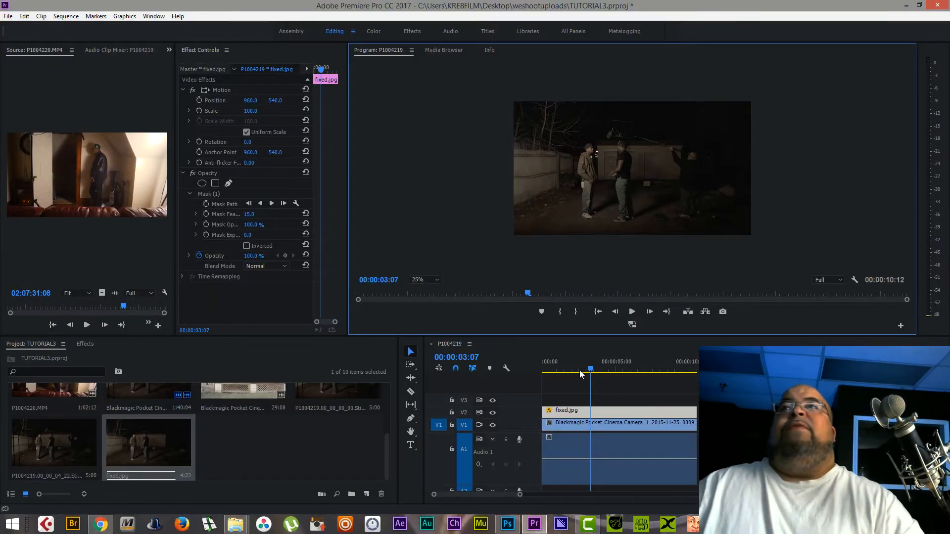
click(446, 346)
key(Home)
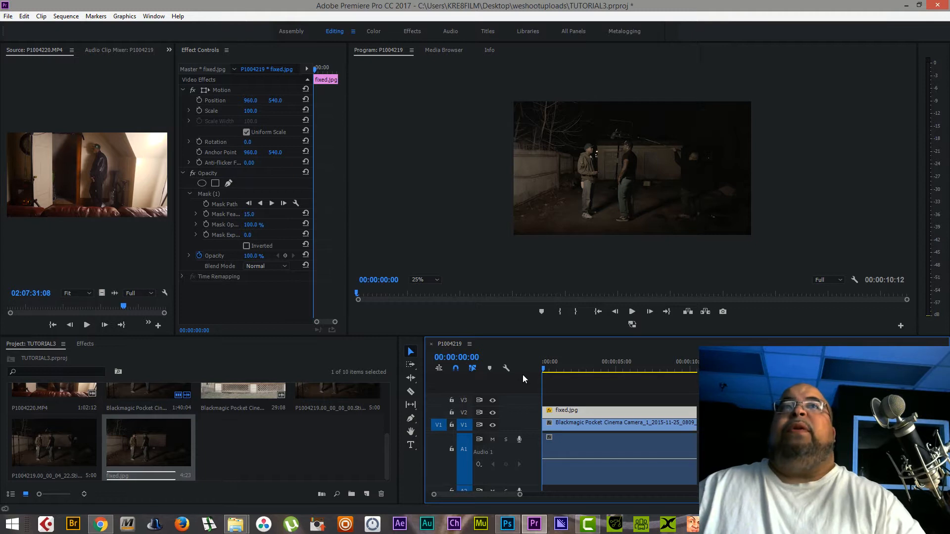
Draw a second freeform opacity mask on fixed.jpg, enclosing the area above the two actors and everything right of them.
click(228, 183)
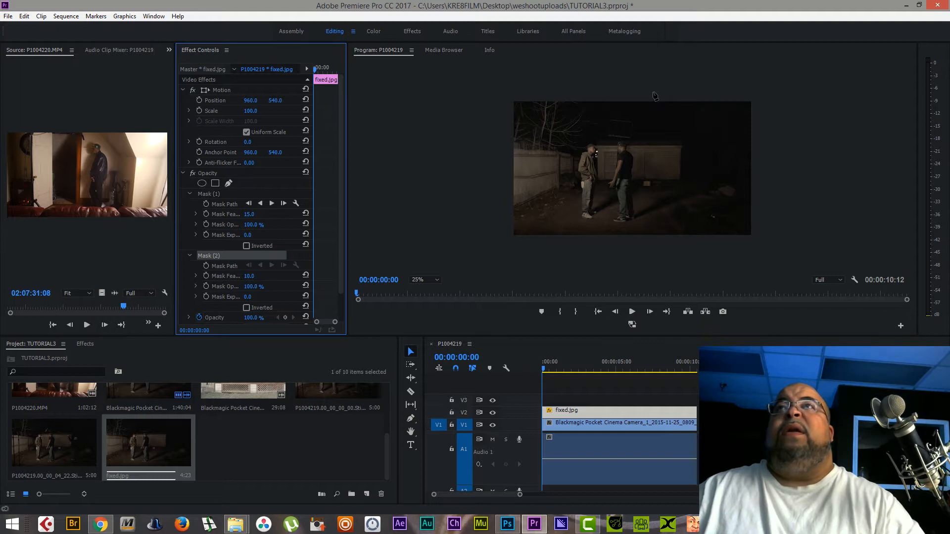
click(581, 99)
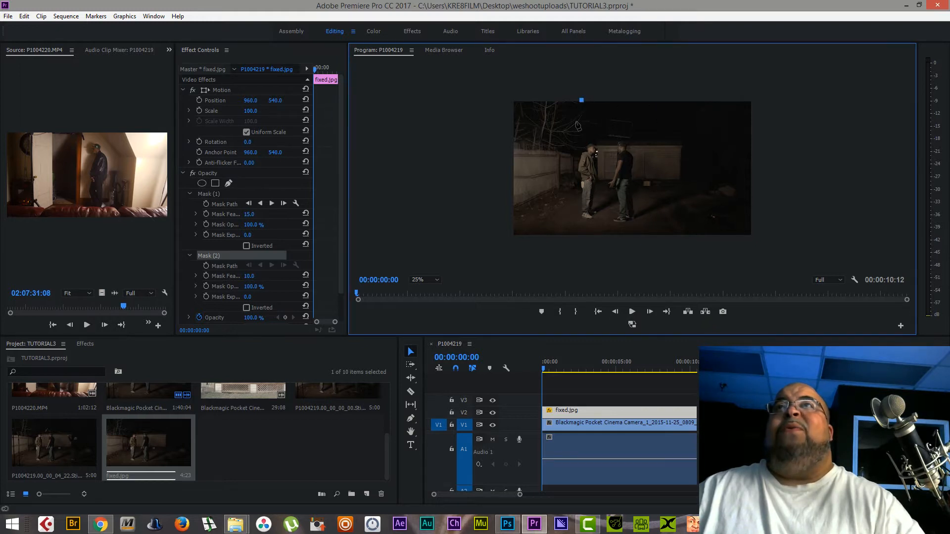
click(593, 137)
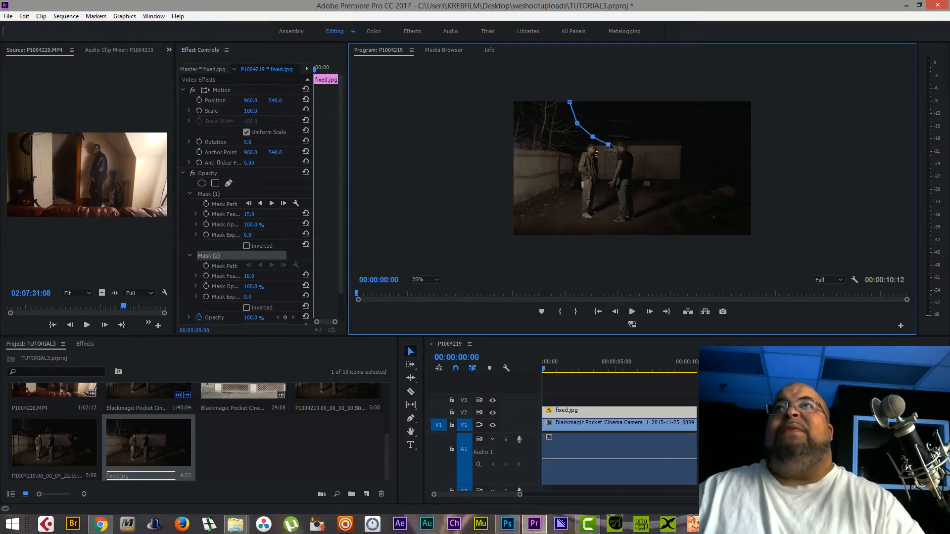
click(652, 217)
click(774, 253)
click(770, 90)
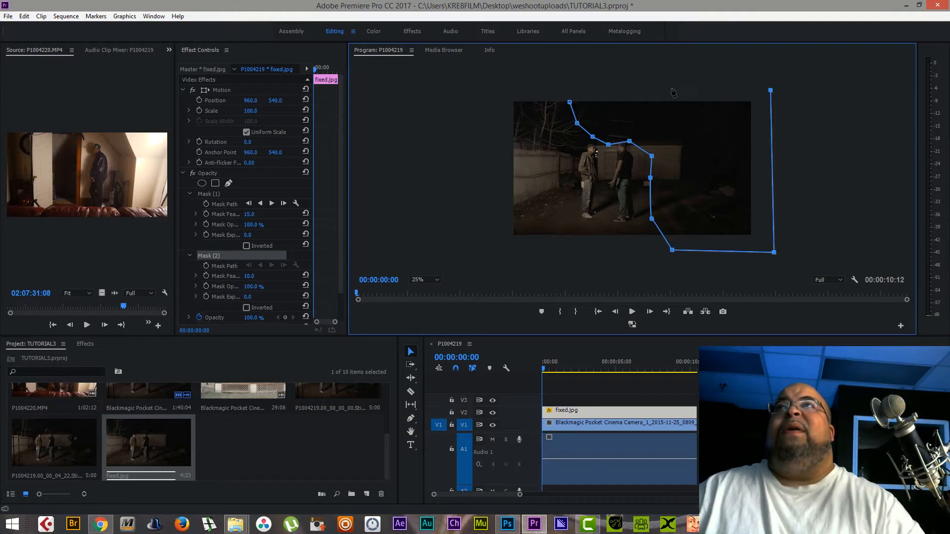
click(618, 73)
click(570, 103)
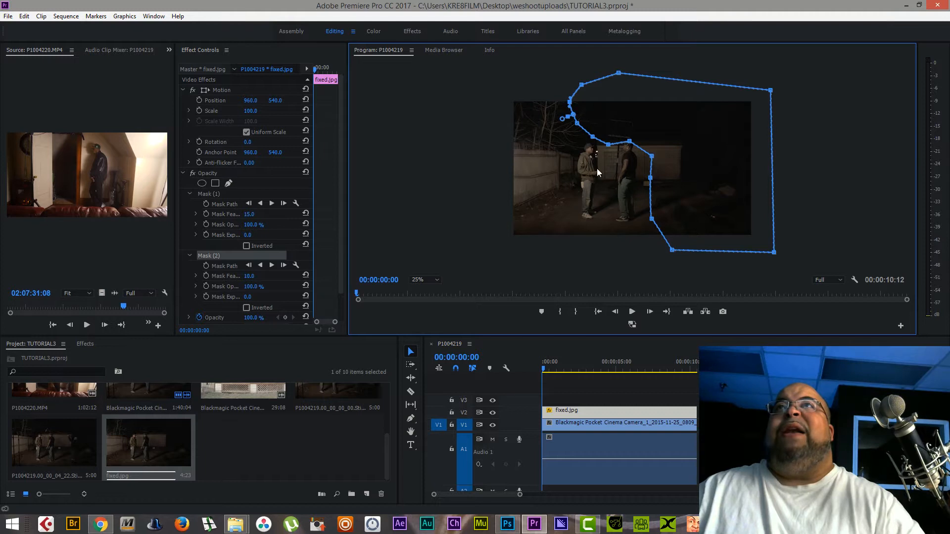
drag(549, 363, 521, 360)
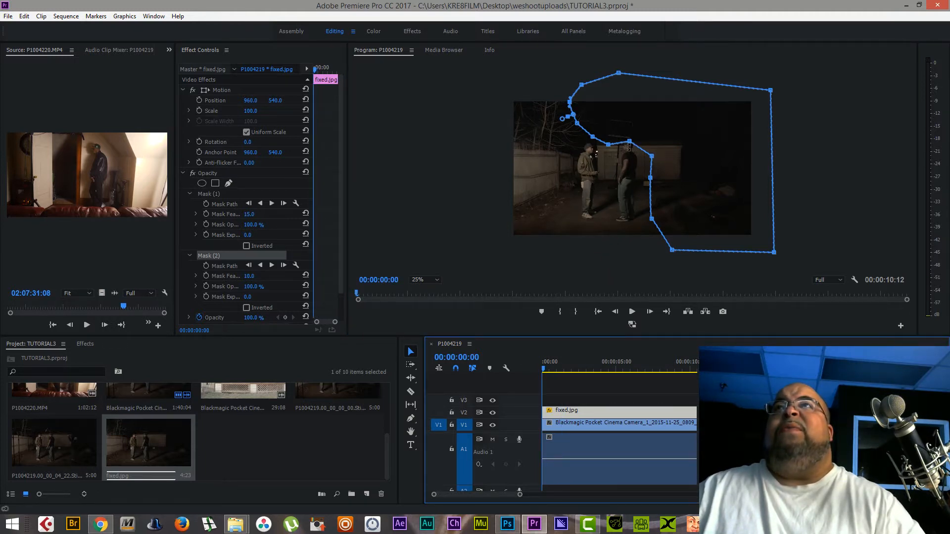
At 50% magnification, raise the second mask's points above the right actor's head so the outline clears it.
click(415, 282)
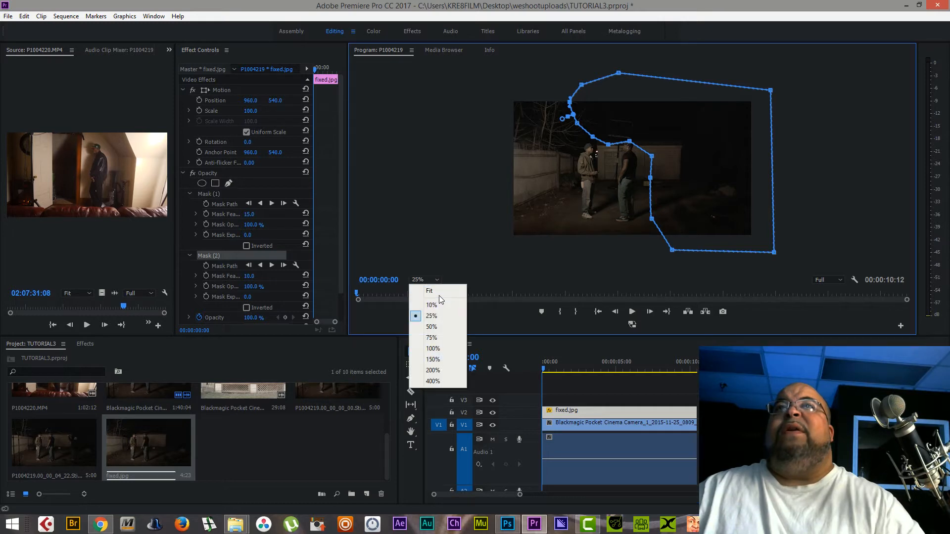
click(444, 327)
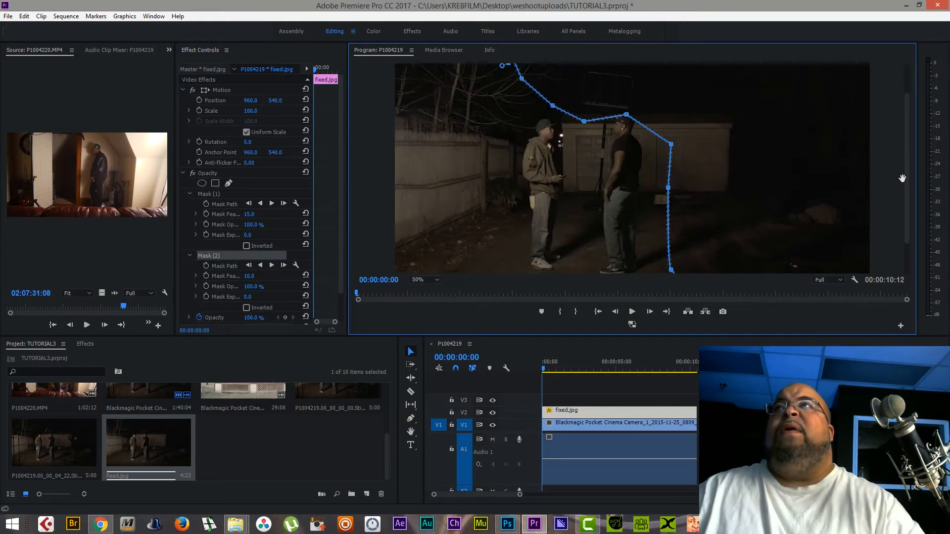
drag(909, 182, 907, 149)
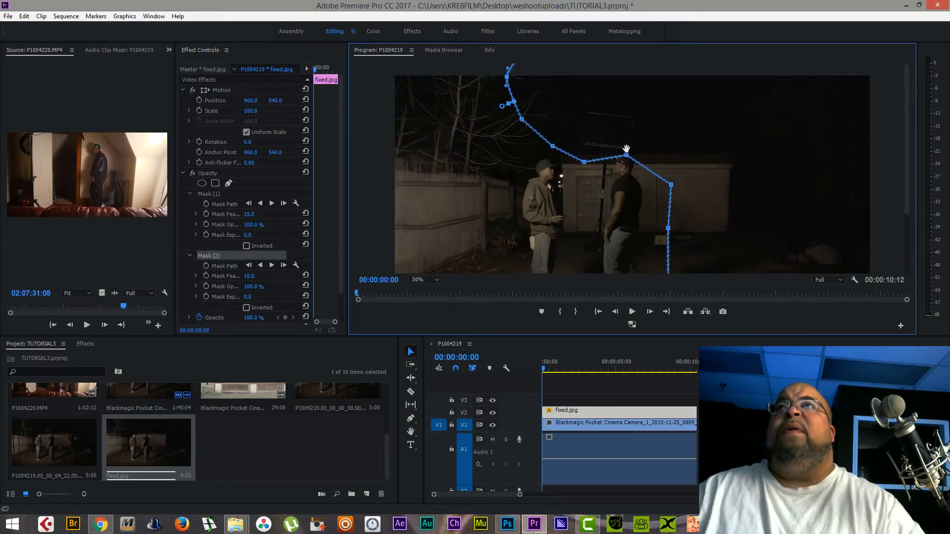
drag(626, 155, 647, 143)
drag(584, 162, 628, 150)
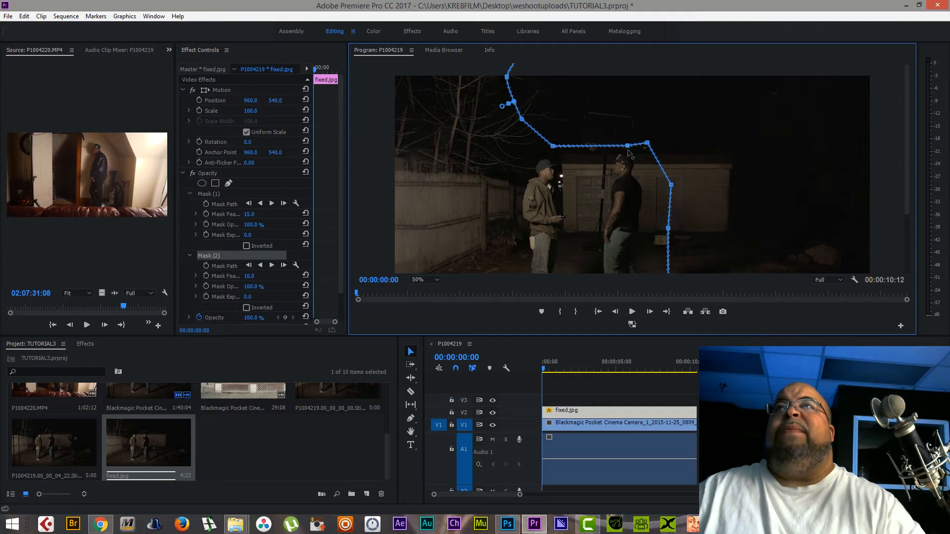
At 100% magnification, add and move second-mask points to follow the right actor's head and shoulder closely.
click(437, 280)
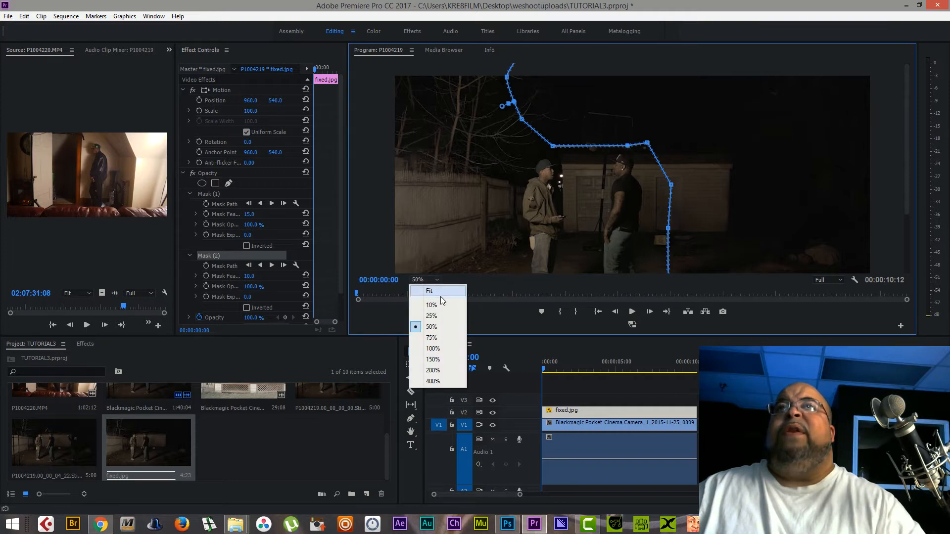
click(444, 350)
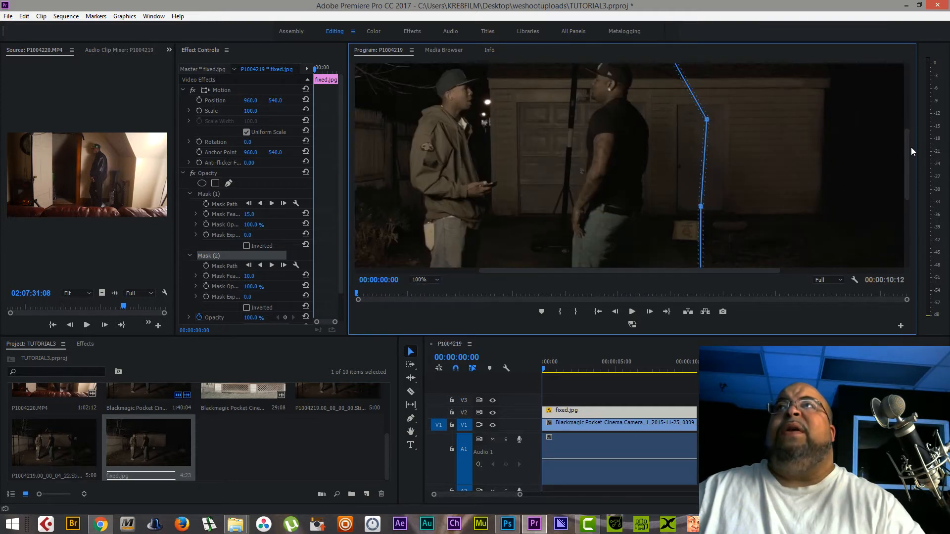
drag(910, 147, 907, 109)
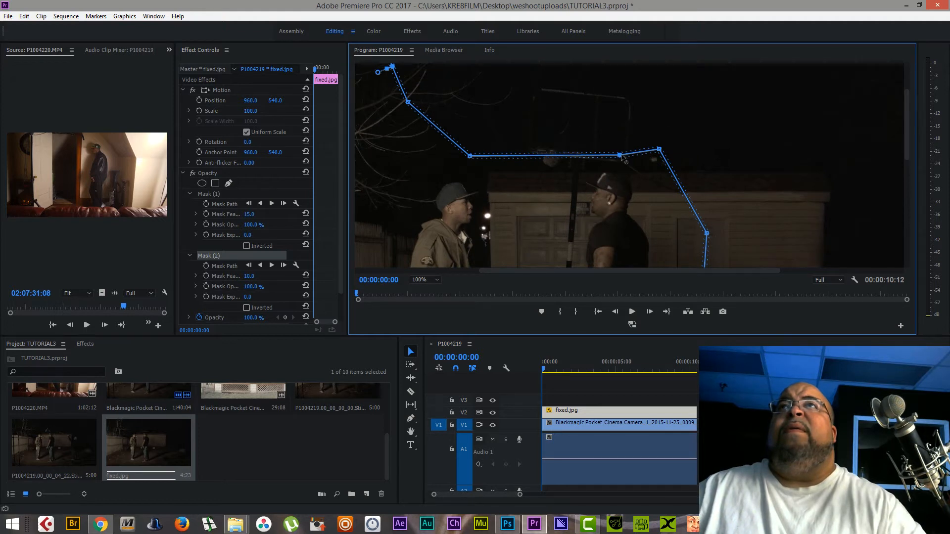
drag(619, 155, 565, 155)
click(517, 155)
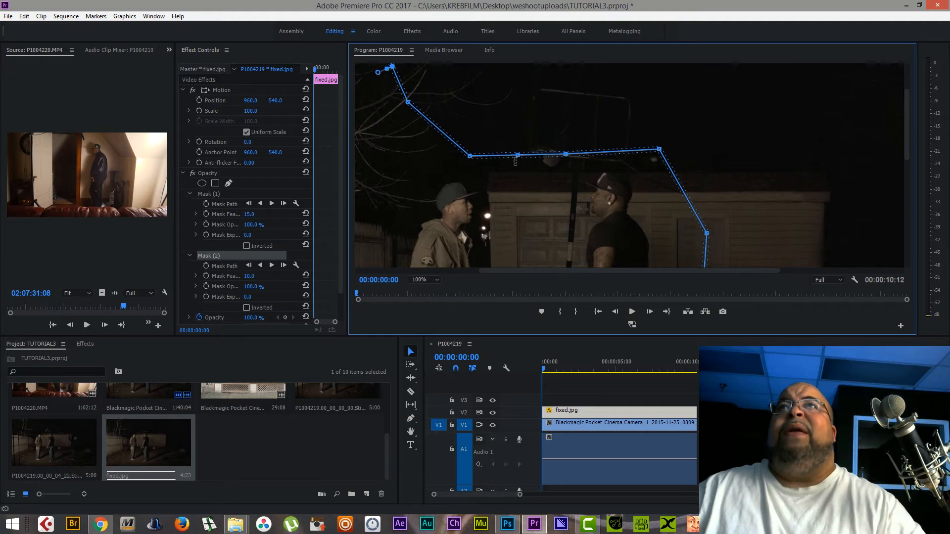
drag(518, 157, 638, 182)
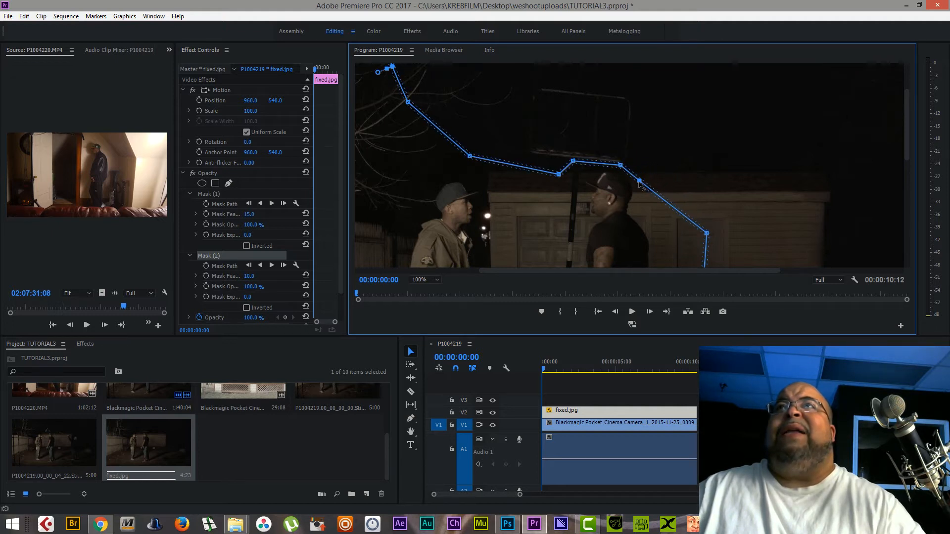
drag(677, 218, 657, 215)
drag(706, 234, 674, 239)
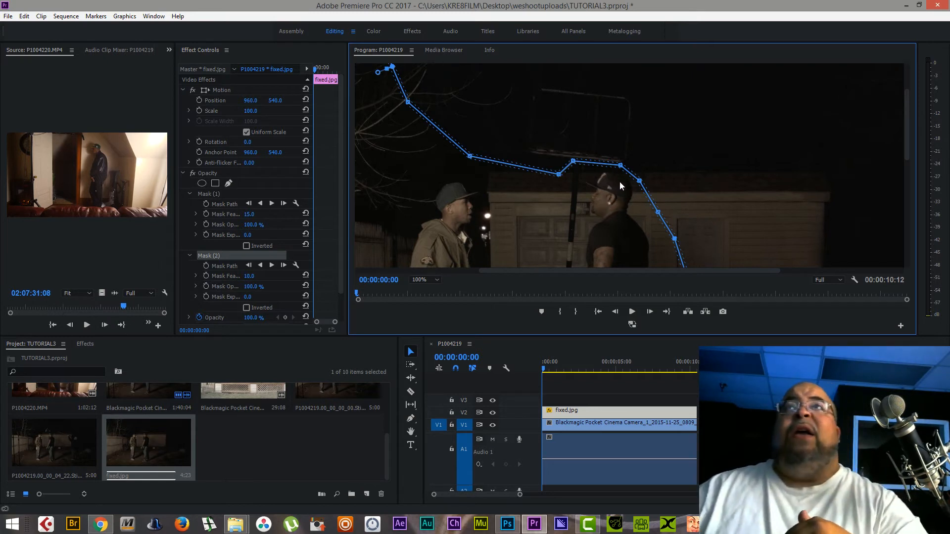
Move the second mask's lower points closer to the right actor's back and legs, and deselect the mask with the frame fitted to view.
drag(907, 154, 899, 187)
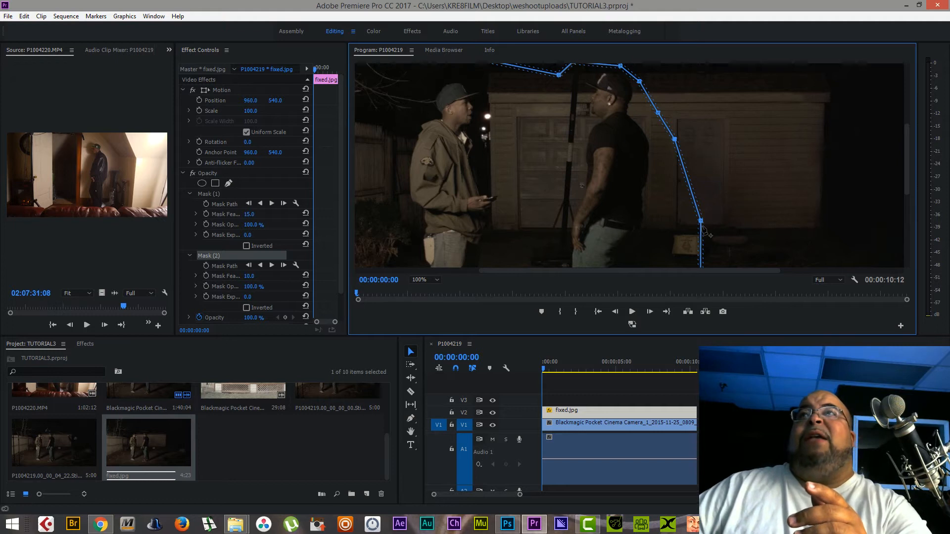
drag(703, 228, 669, 235)
drag(906, 188, 895, 250)
drag(710, 220, 669, 232)
key(space)
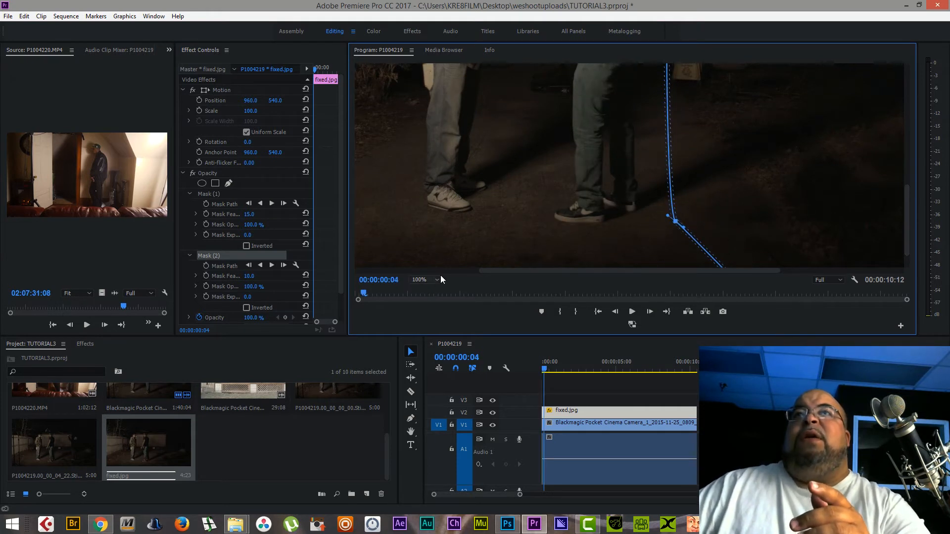
click(425, 280)
click(435, 291)
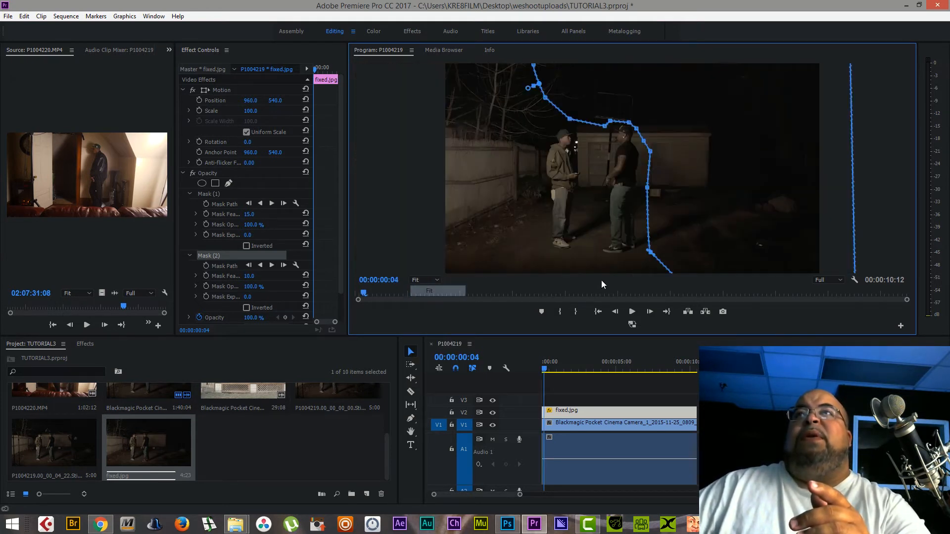
click(237, 172)
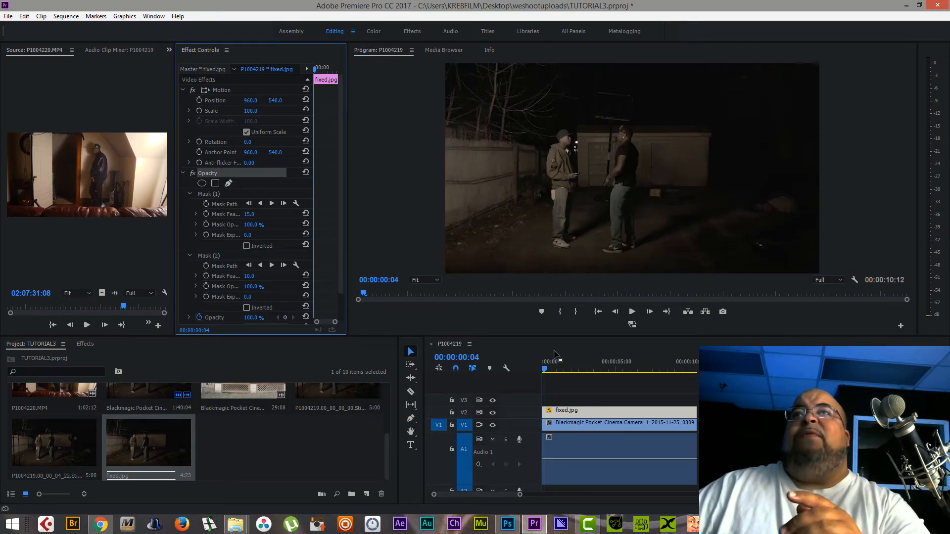
Scrub through the sequence to check the masked fixed.jpg overlay against the moving actors.
drag(547, 369, 672, 363)
drag(613, 371, 571, 364)
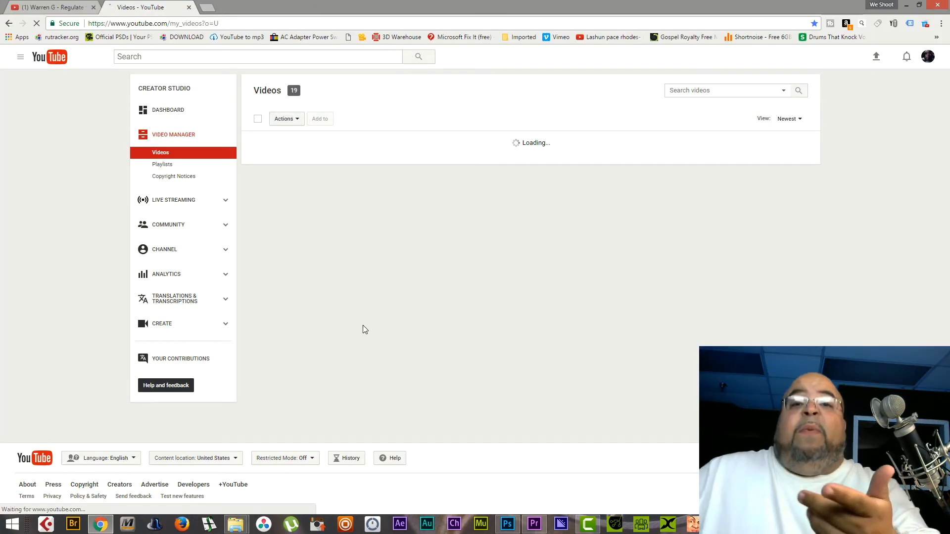
In the channel's YouTube video list in Chrome, find and open What R Friends 4 Short Movie.
scroll(411, 302, down, 1)
scroll(410, 301, down, 8)
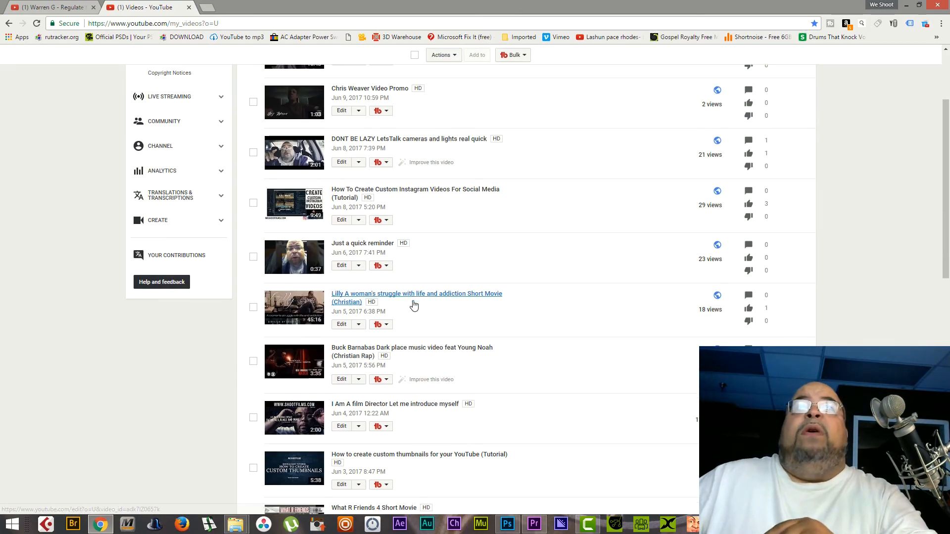
scroll(414, 304, down, 5)
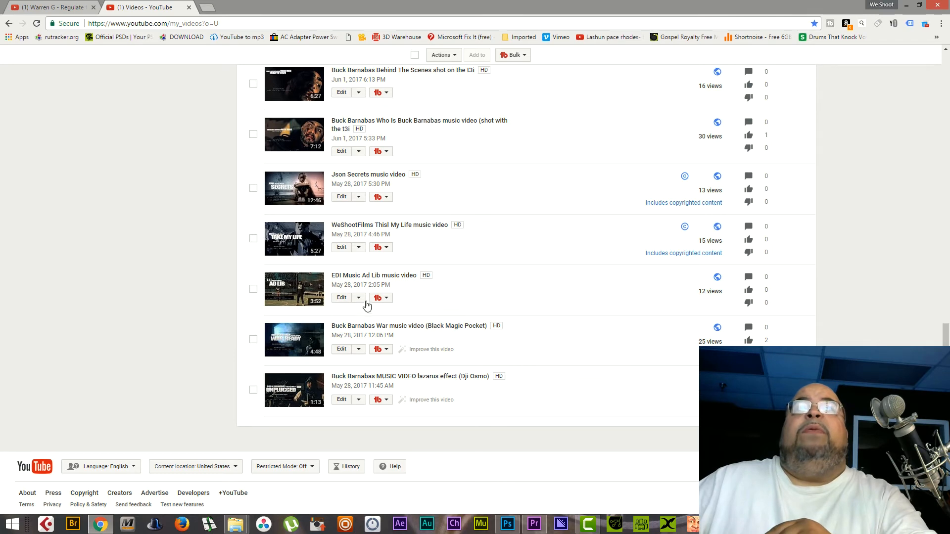
scroll(352, 355, up, 6)
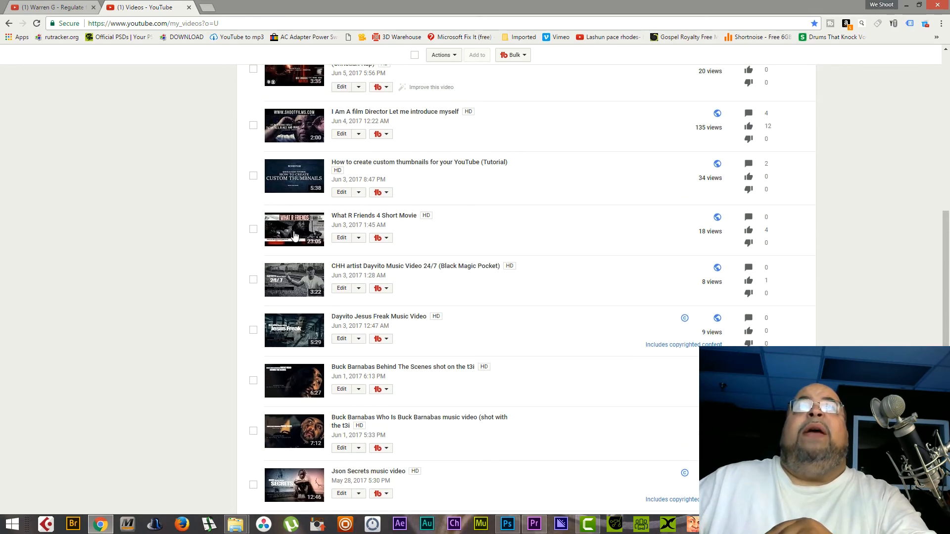
click(290, 235)
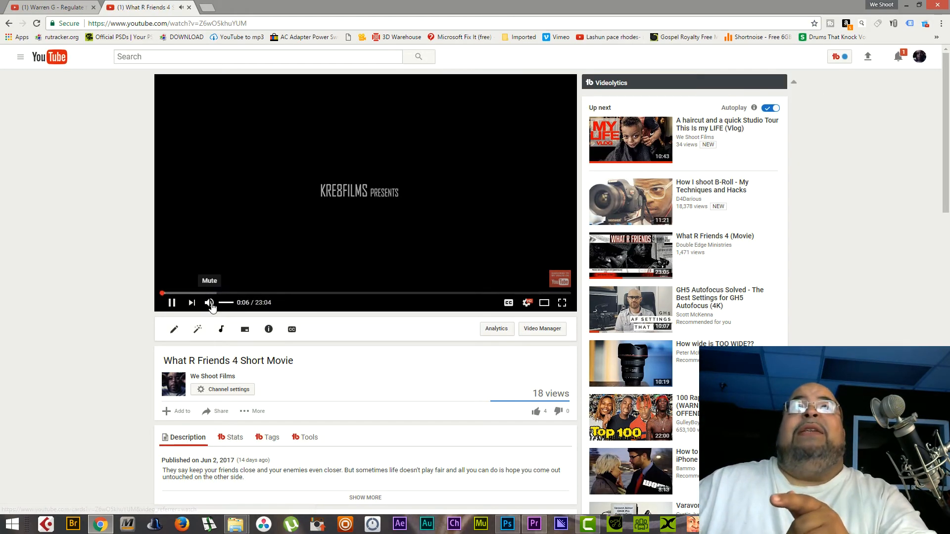
Play the movie's night scene from 4:50 in theater mode at lower volume, and pause it at 5:10.
click(222, 303)
click(248, 293)
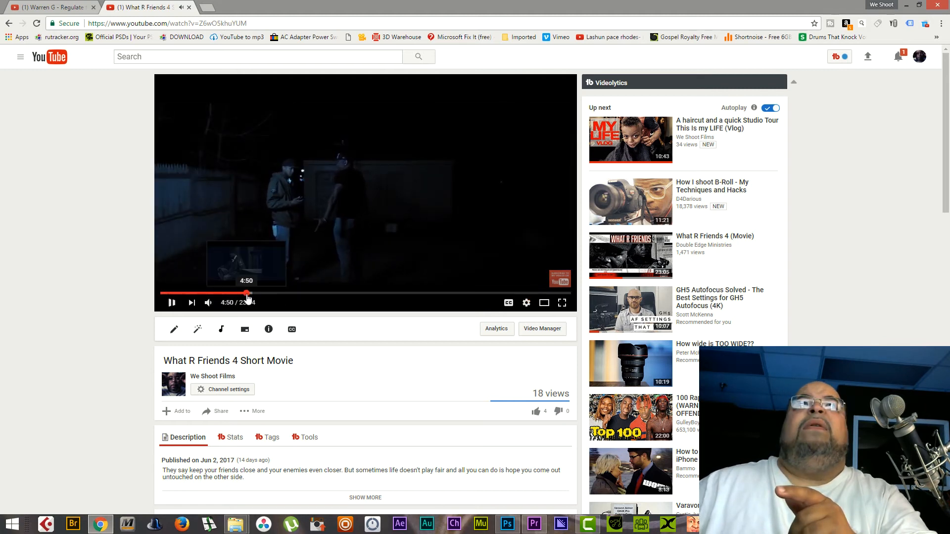
click(247, 293)
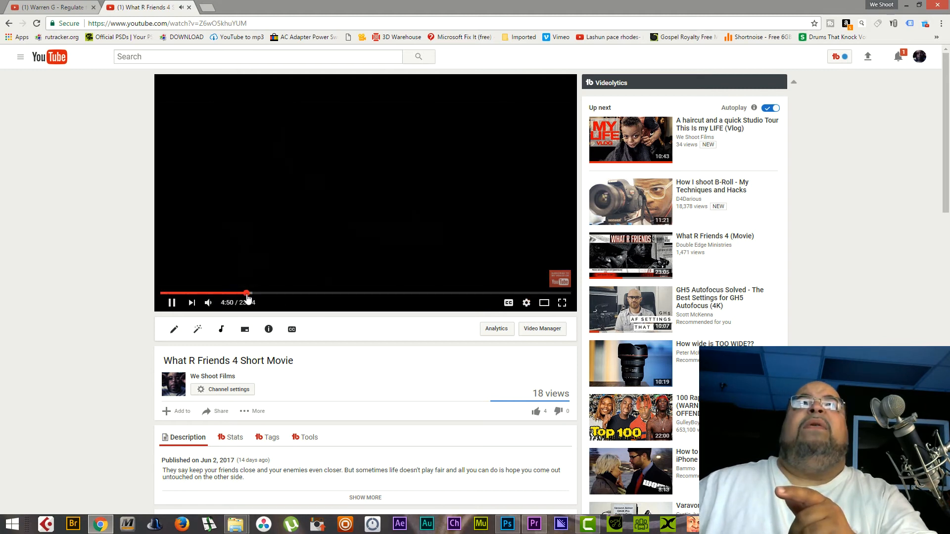
click(544, 303)
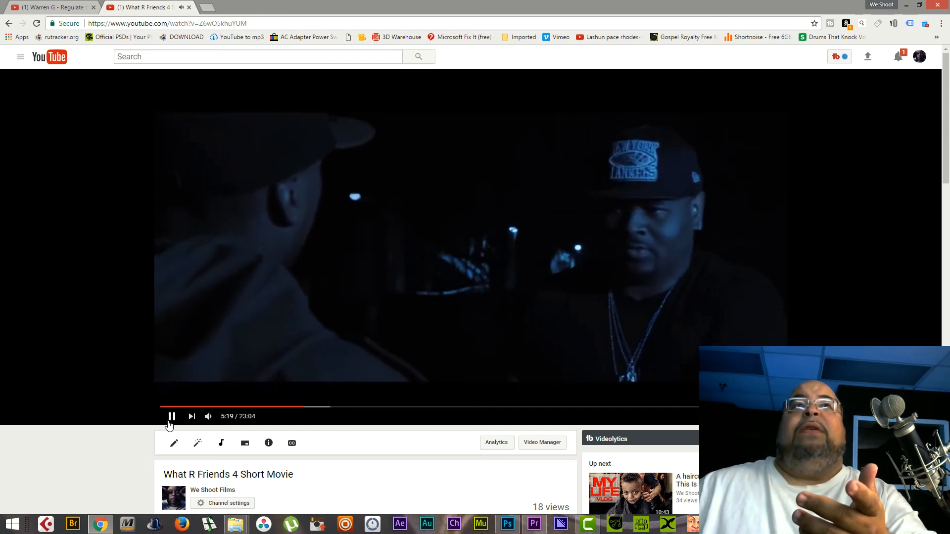
click(300, 407)
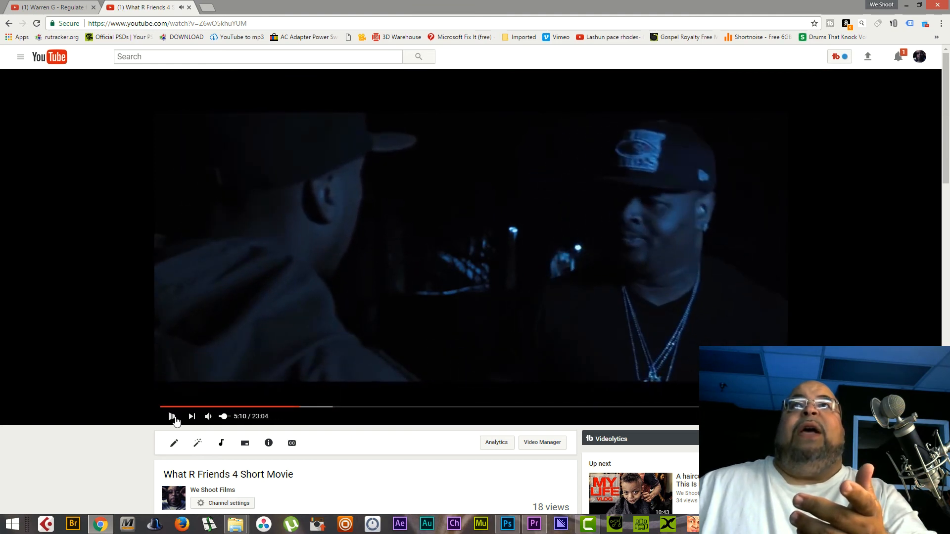
click(342, 318)
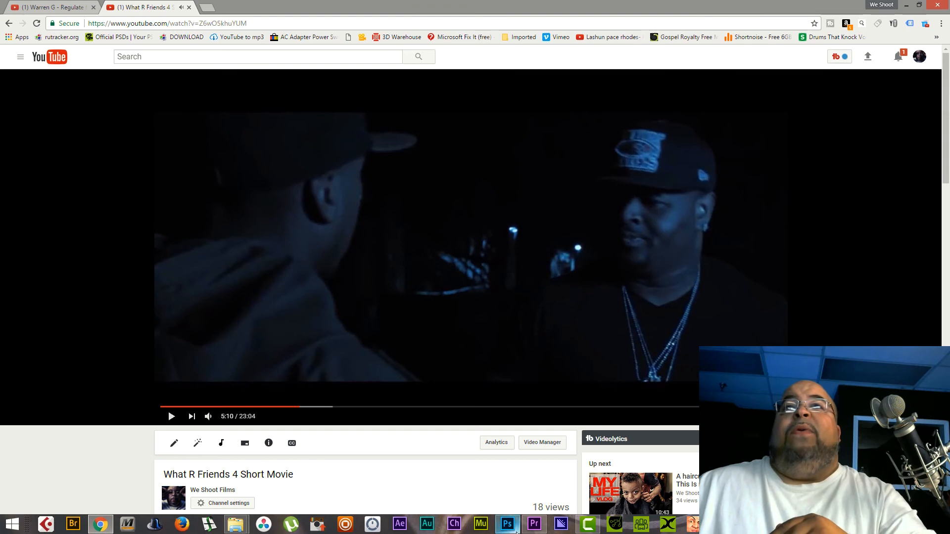
Switch back to the Premiere Pro project.
click(510, 531)
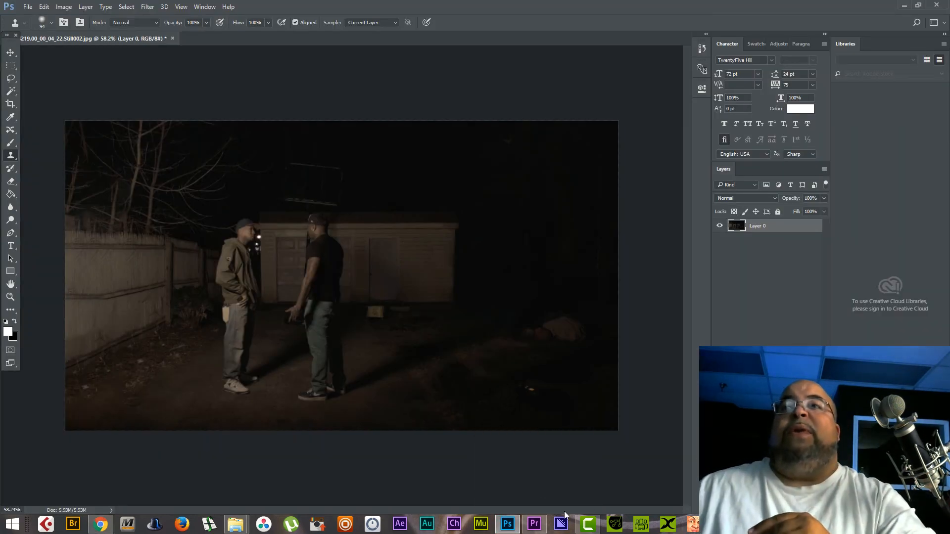
click(532, 531)
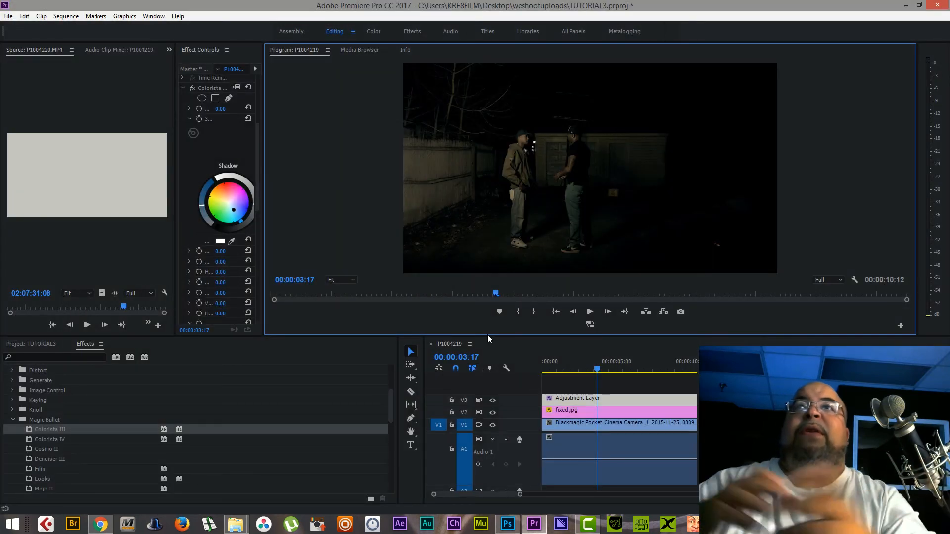